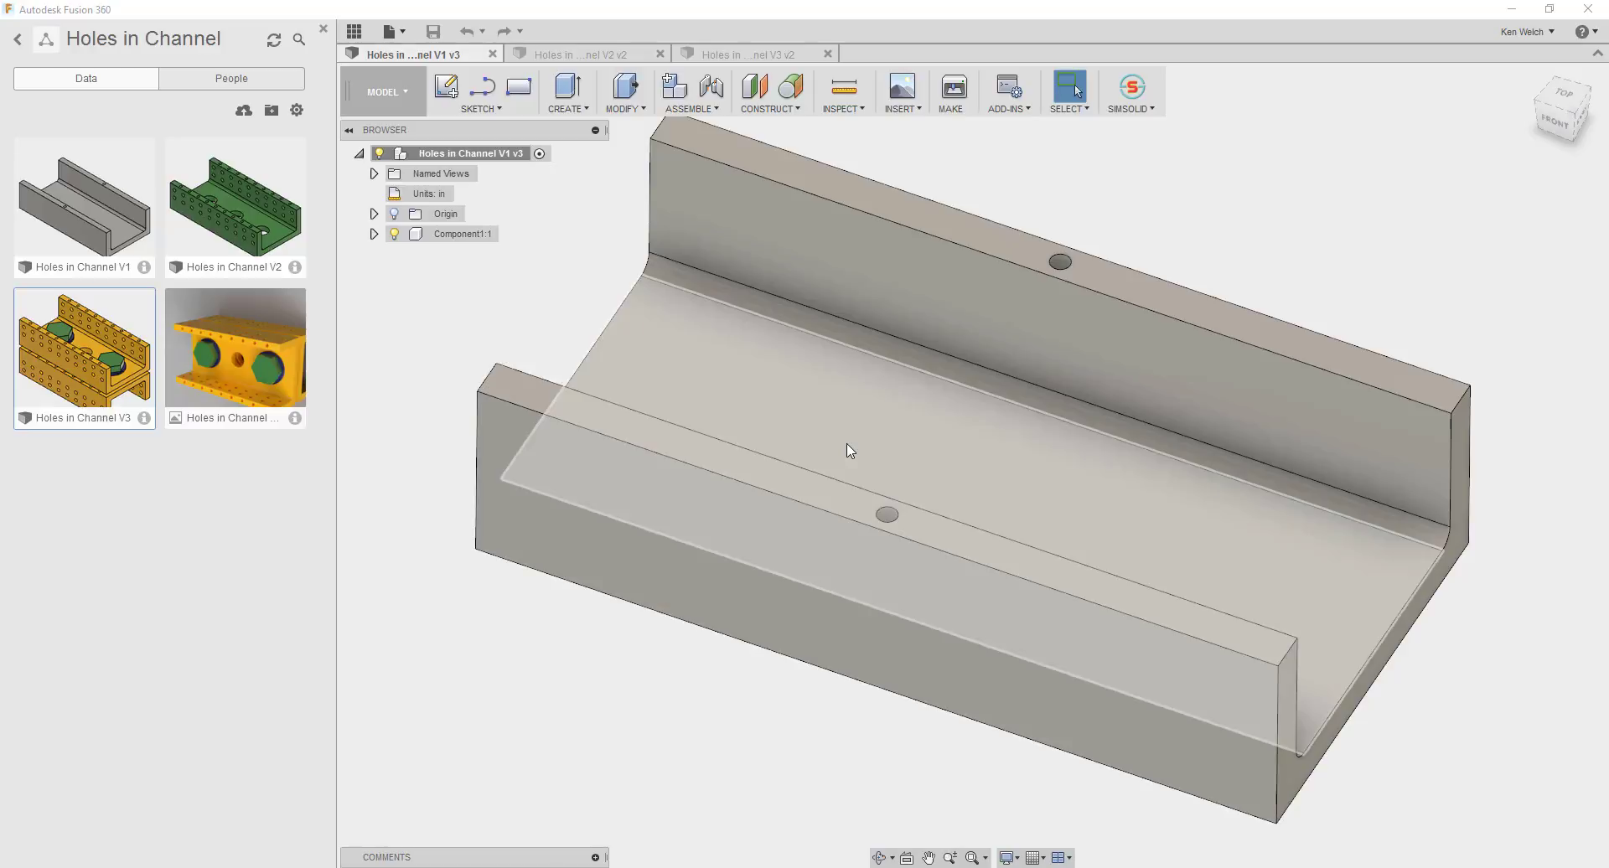
- Inspect the small holes in the channel's wall edges and check the SIMSOLID entry's run settings among the installed add-ins
mouse_move(848, 449)
middle_mouse_down("shift")
mouse_move(808, 508)
mouse_move(858, 439)
mouse_move(906, 427)
mouse_move(819, 466)
mouse_move(871, 432)
middle_mouse_up("shift")
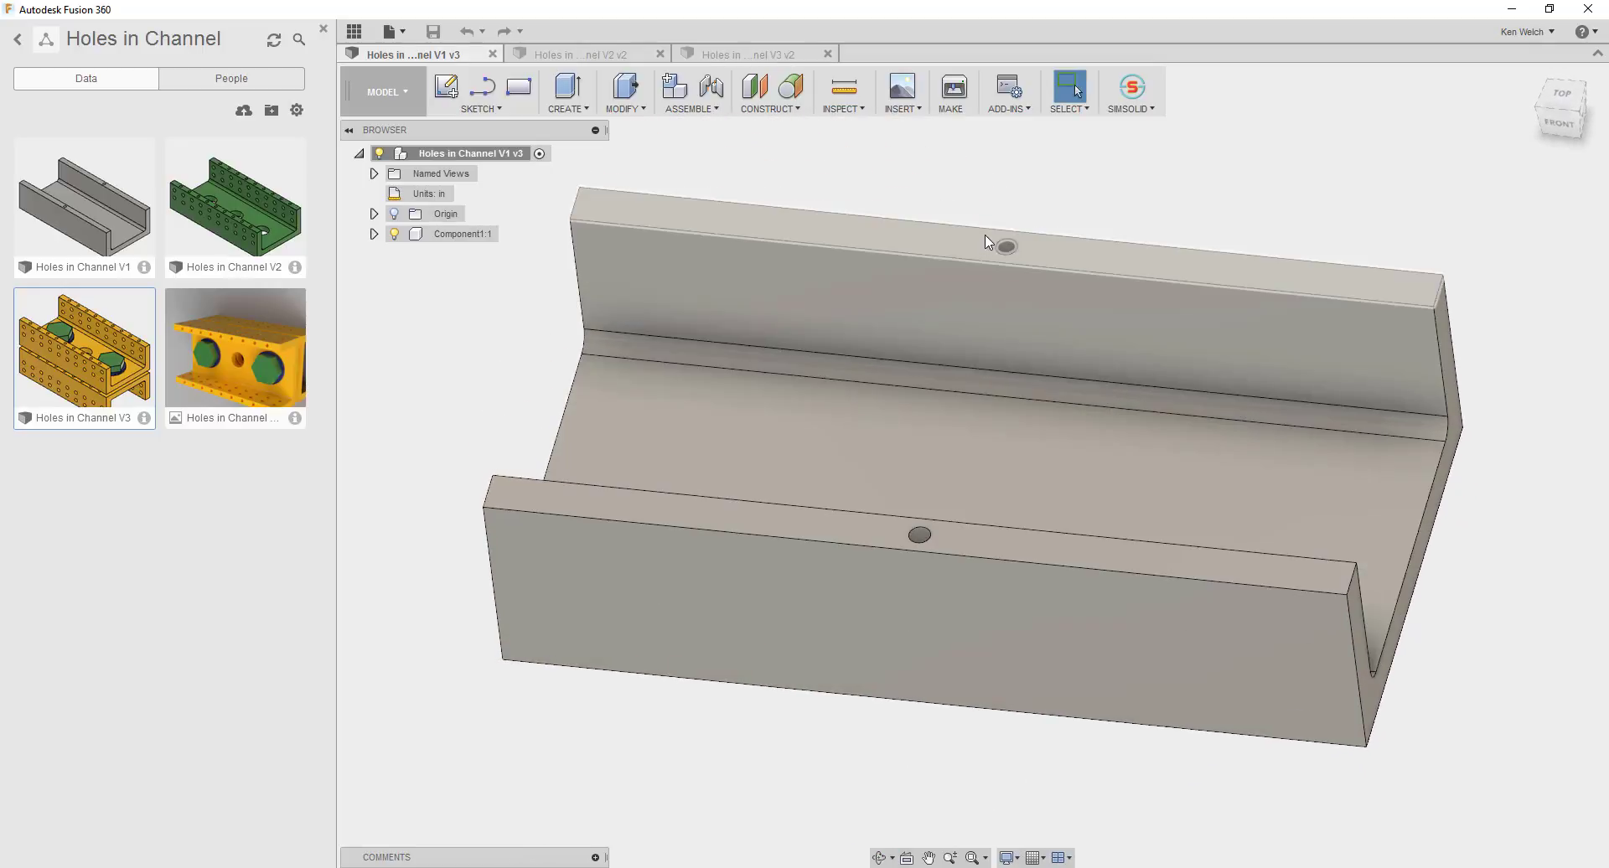
left_click(919, 534)
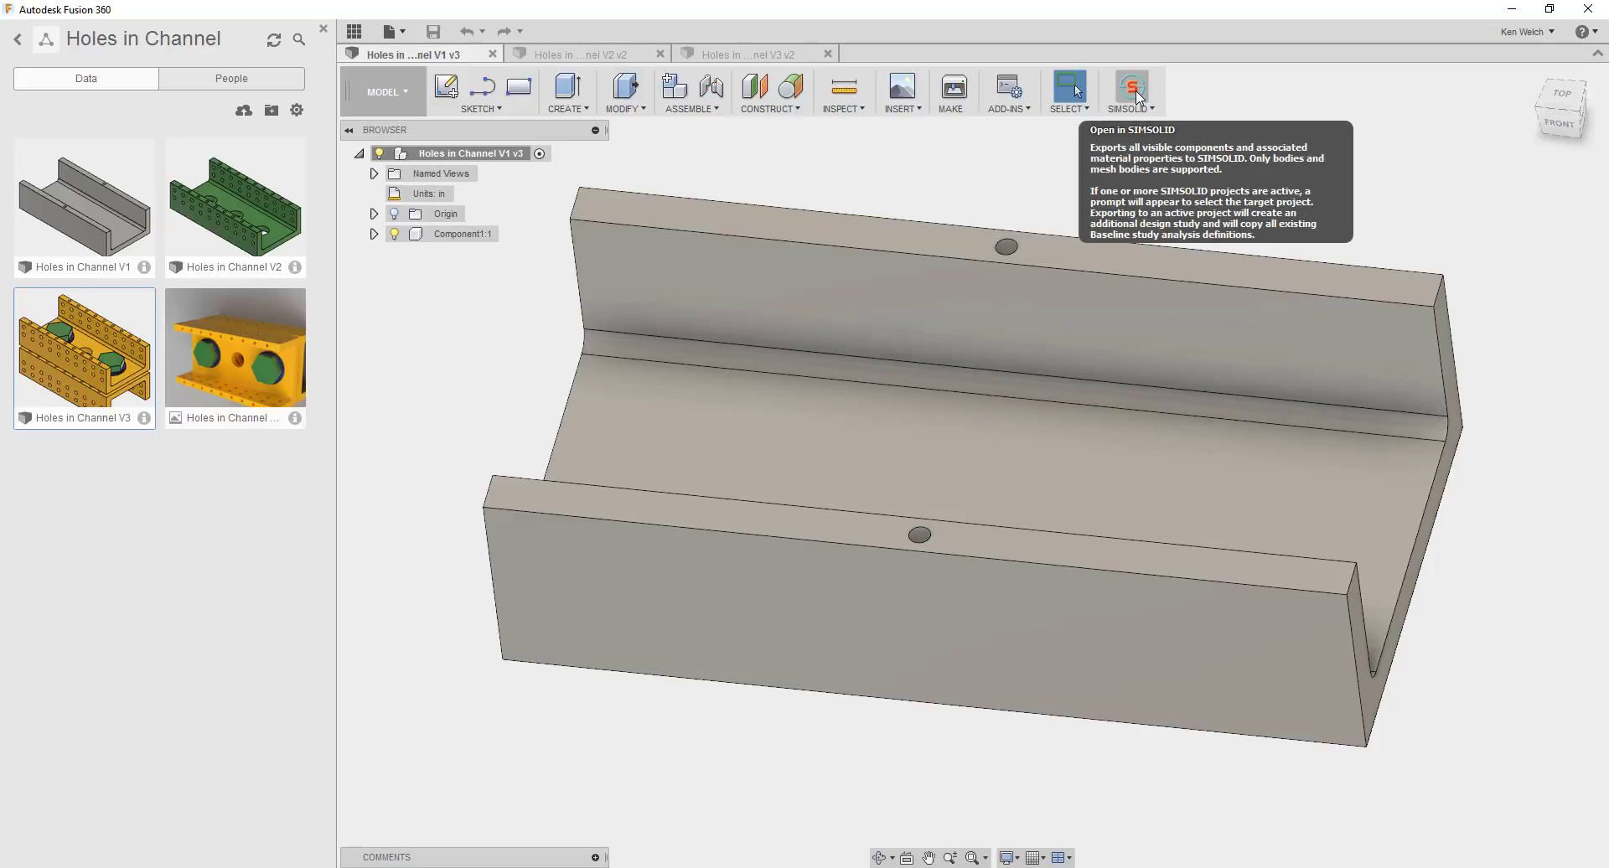
left_click(392, 32)
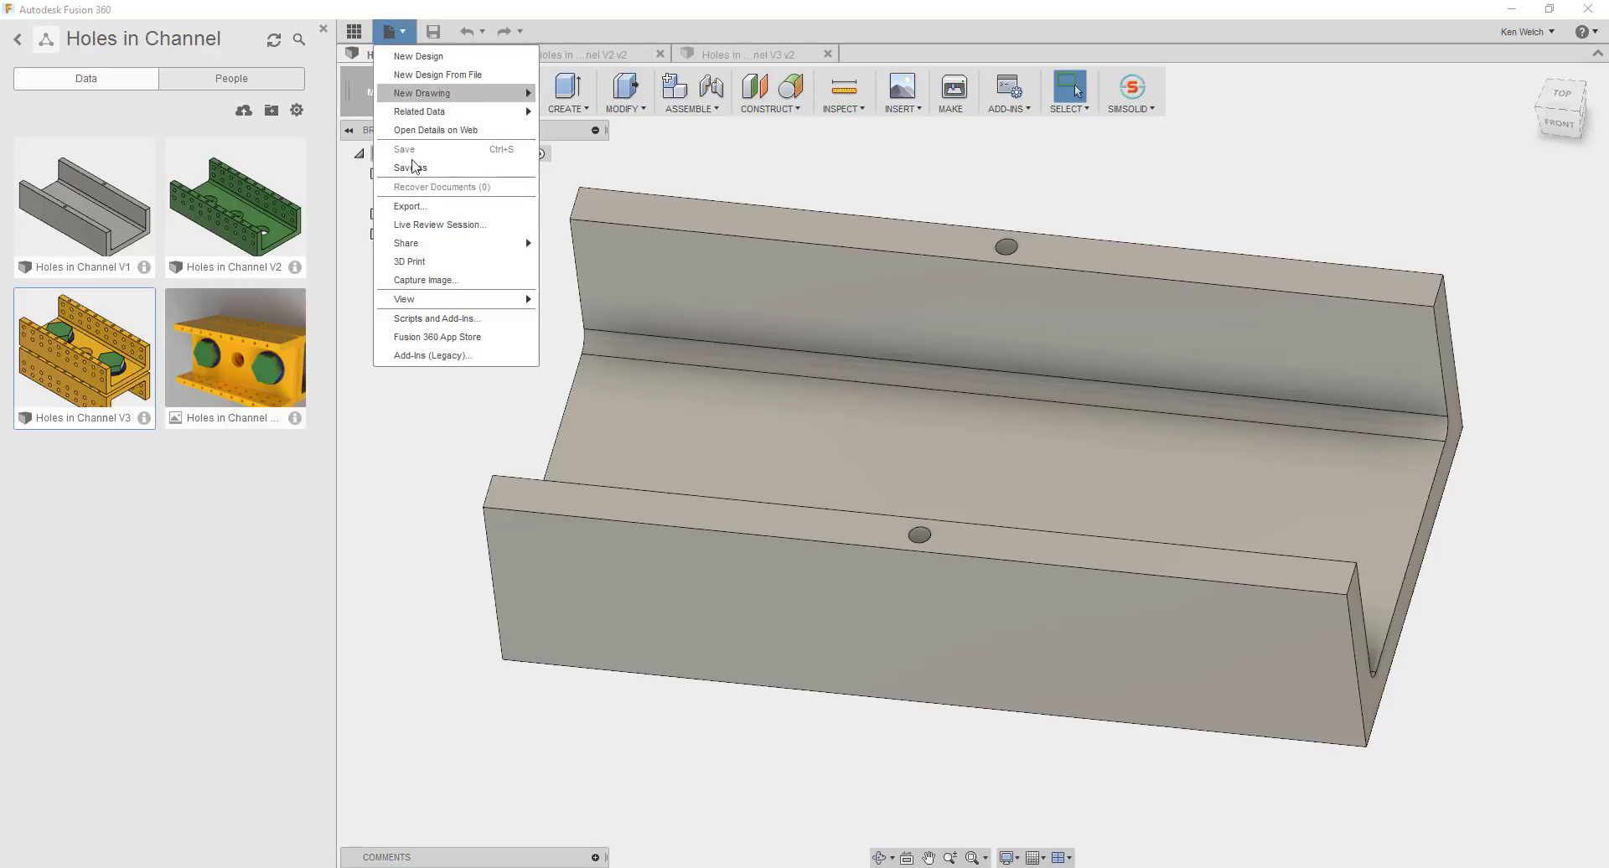
left_click(429, 320)
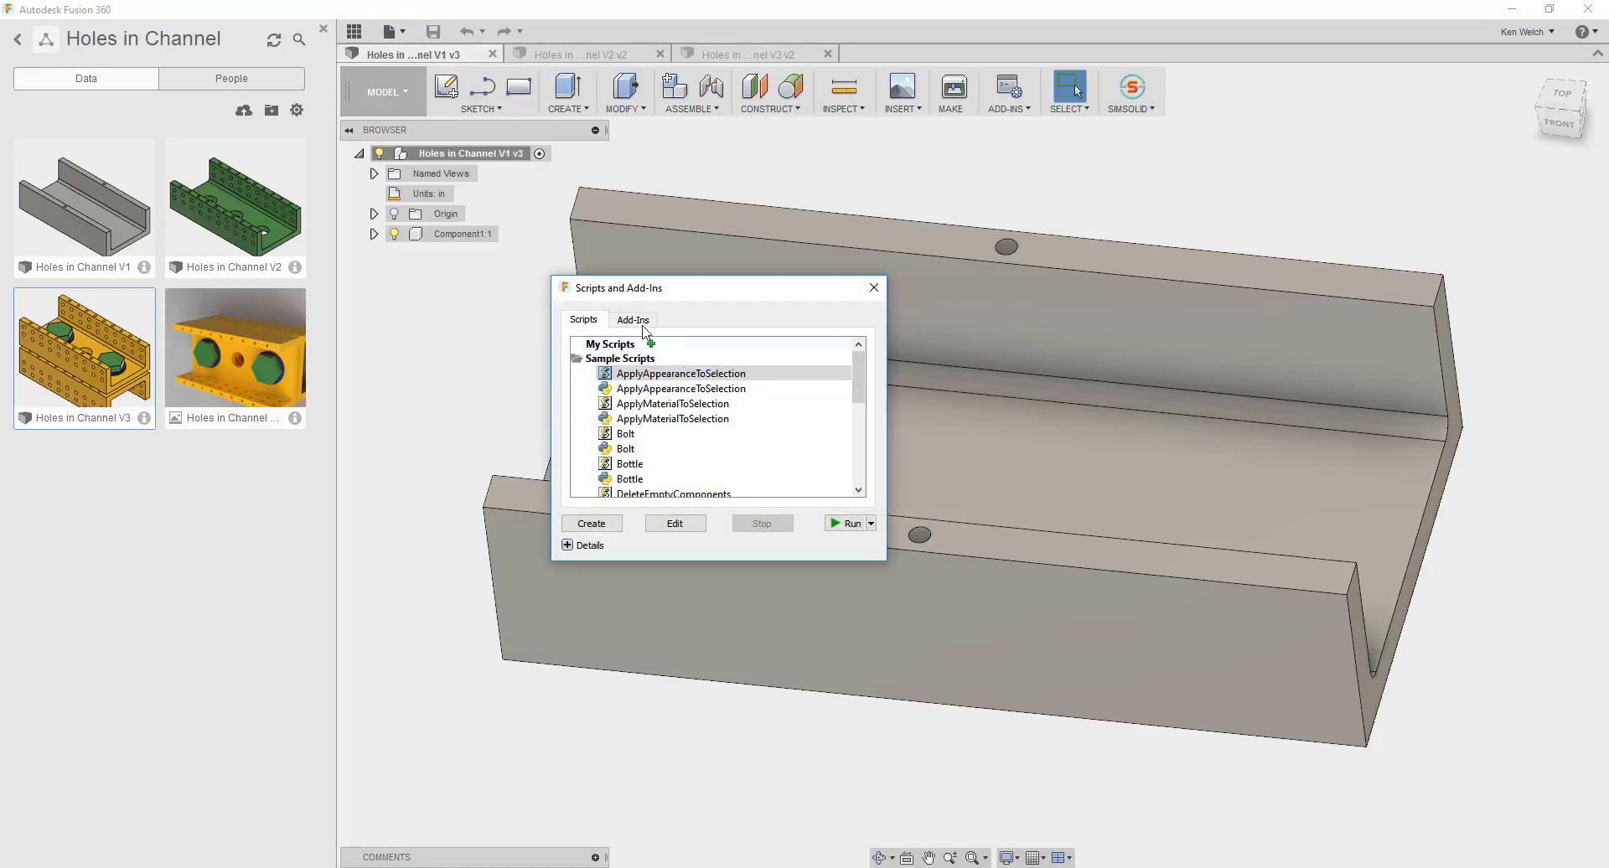
left_click(642, 327)
left_click(653, 466)
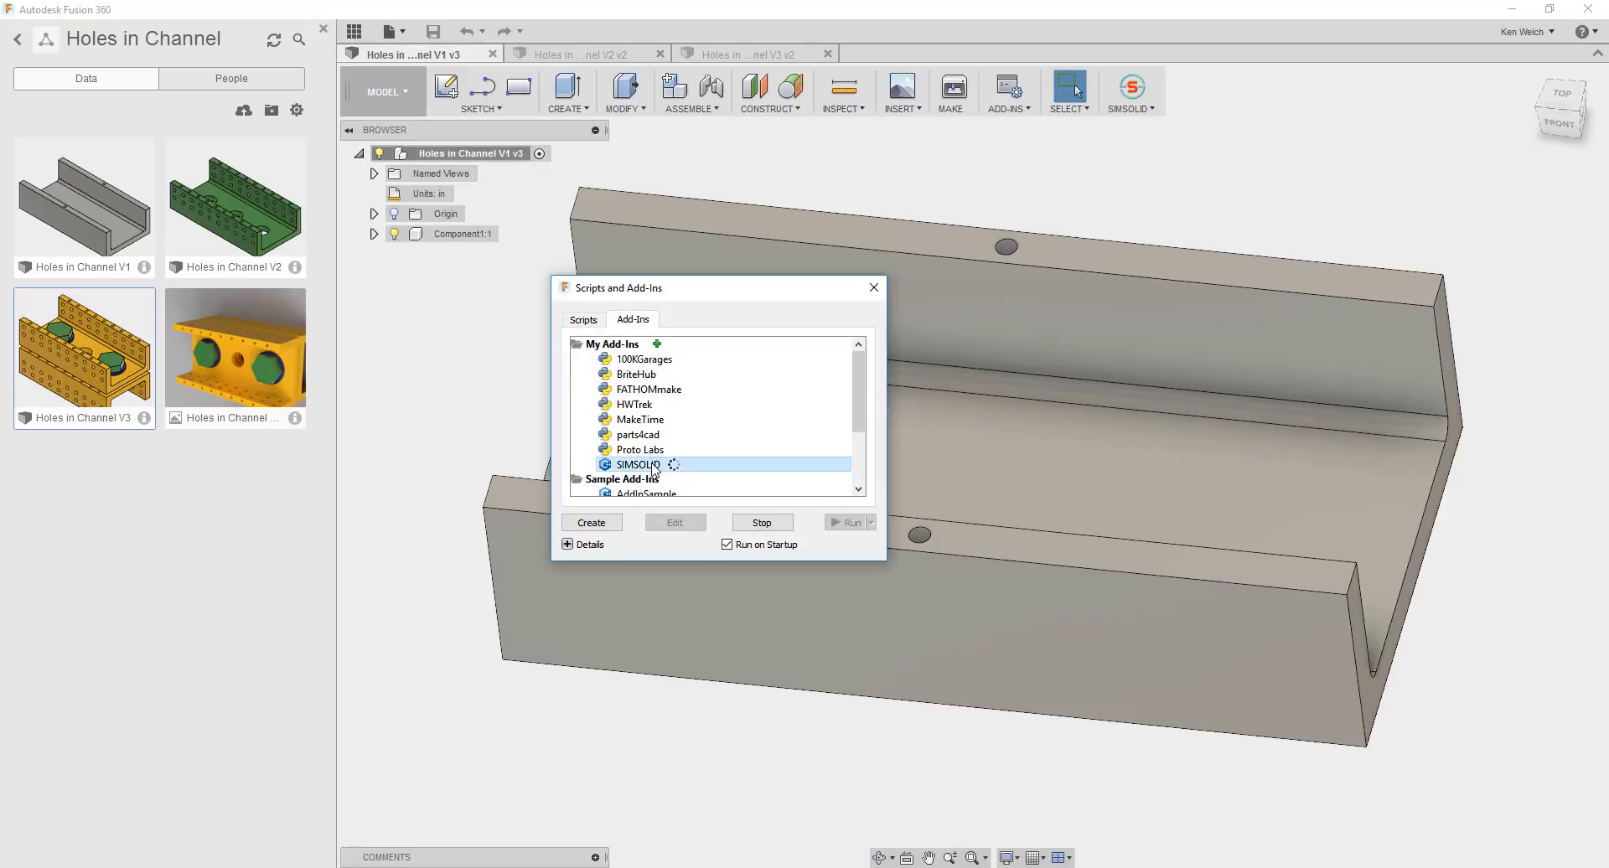
left_click(873, 287)
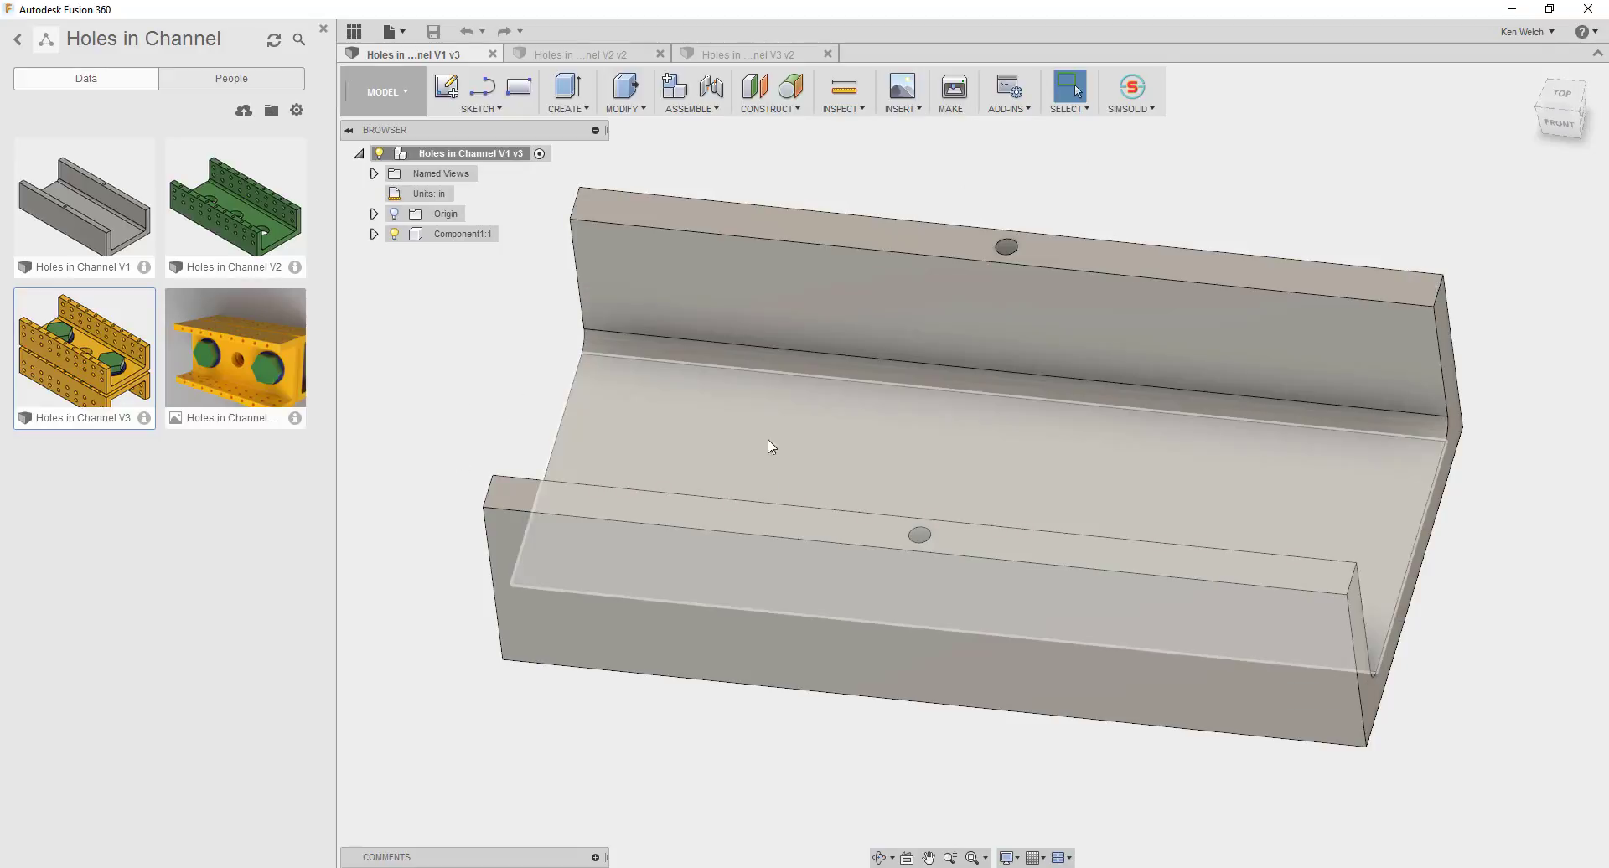
- Export the Holes in Channel V1 design to SIMSOLID and create a structural analysis for it
left_click(1131, 94)
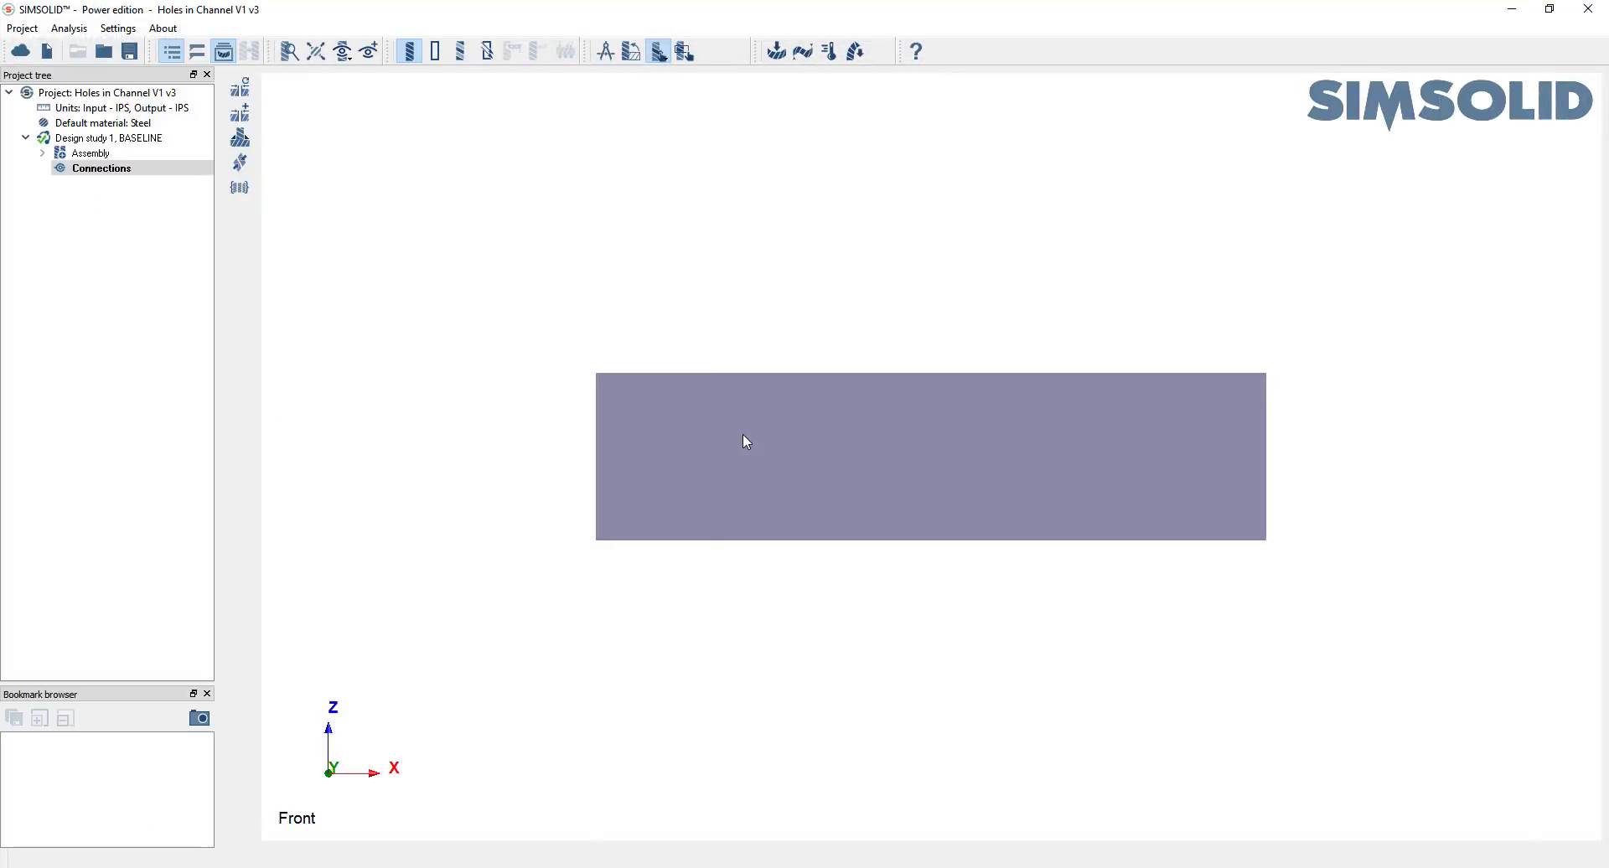
left_click_drag(992, 517, 1086, 590)
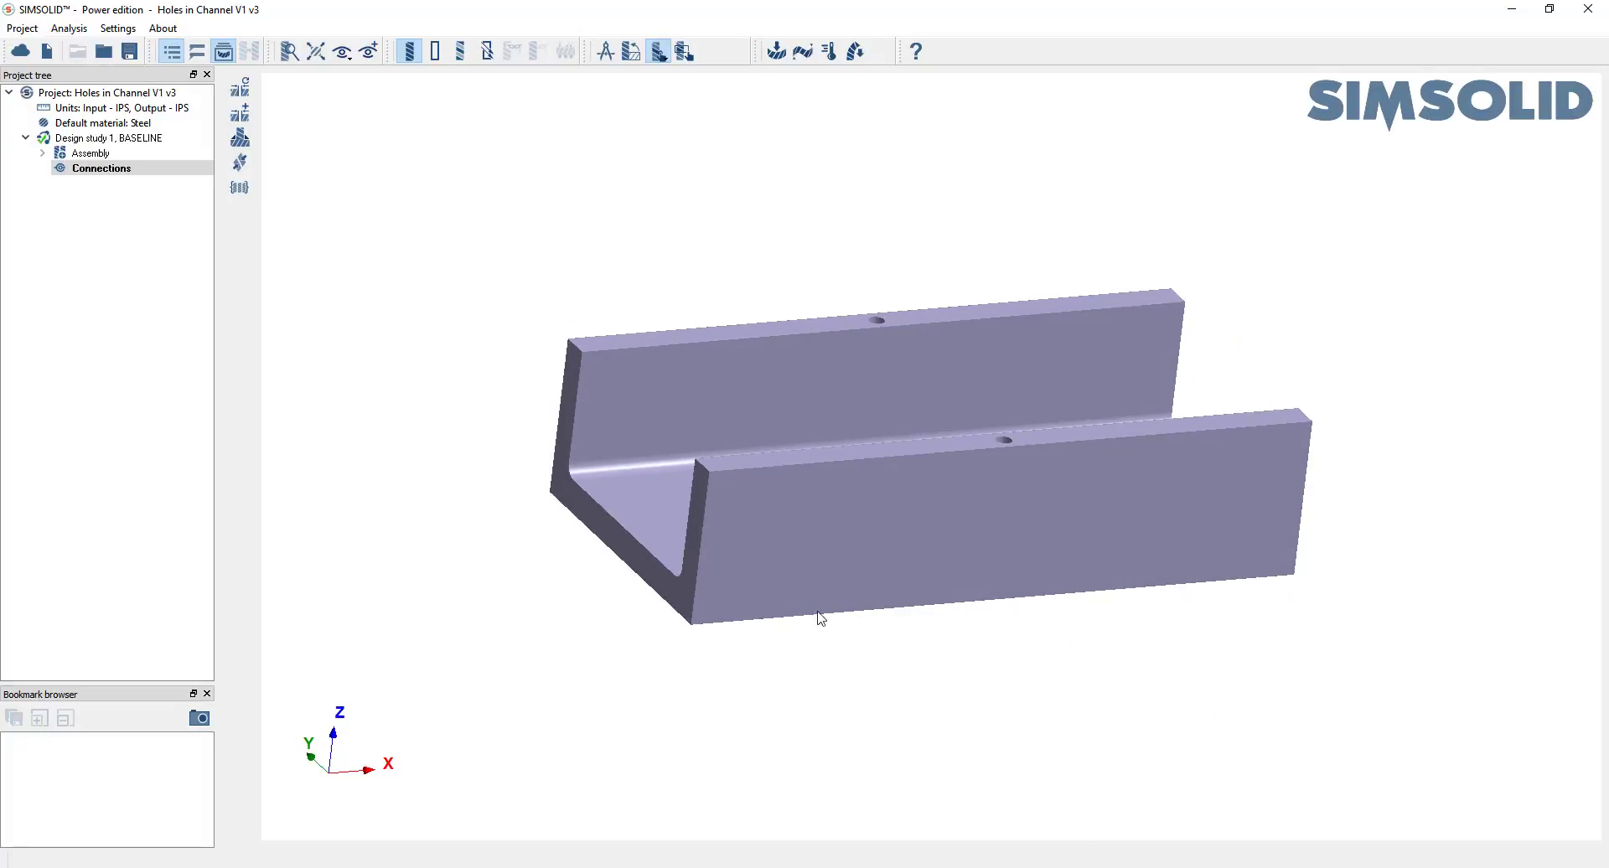
left_click_drag(821, 618, 1011, 599)
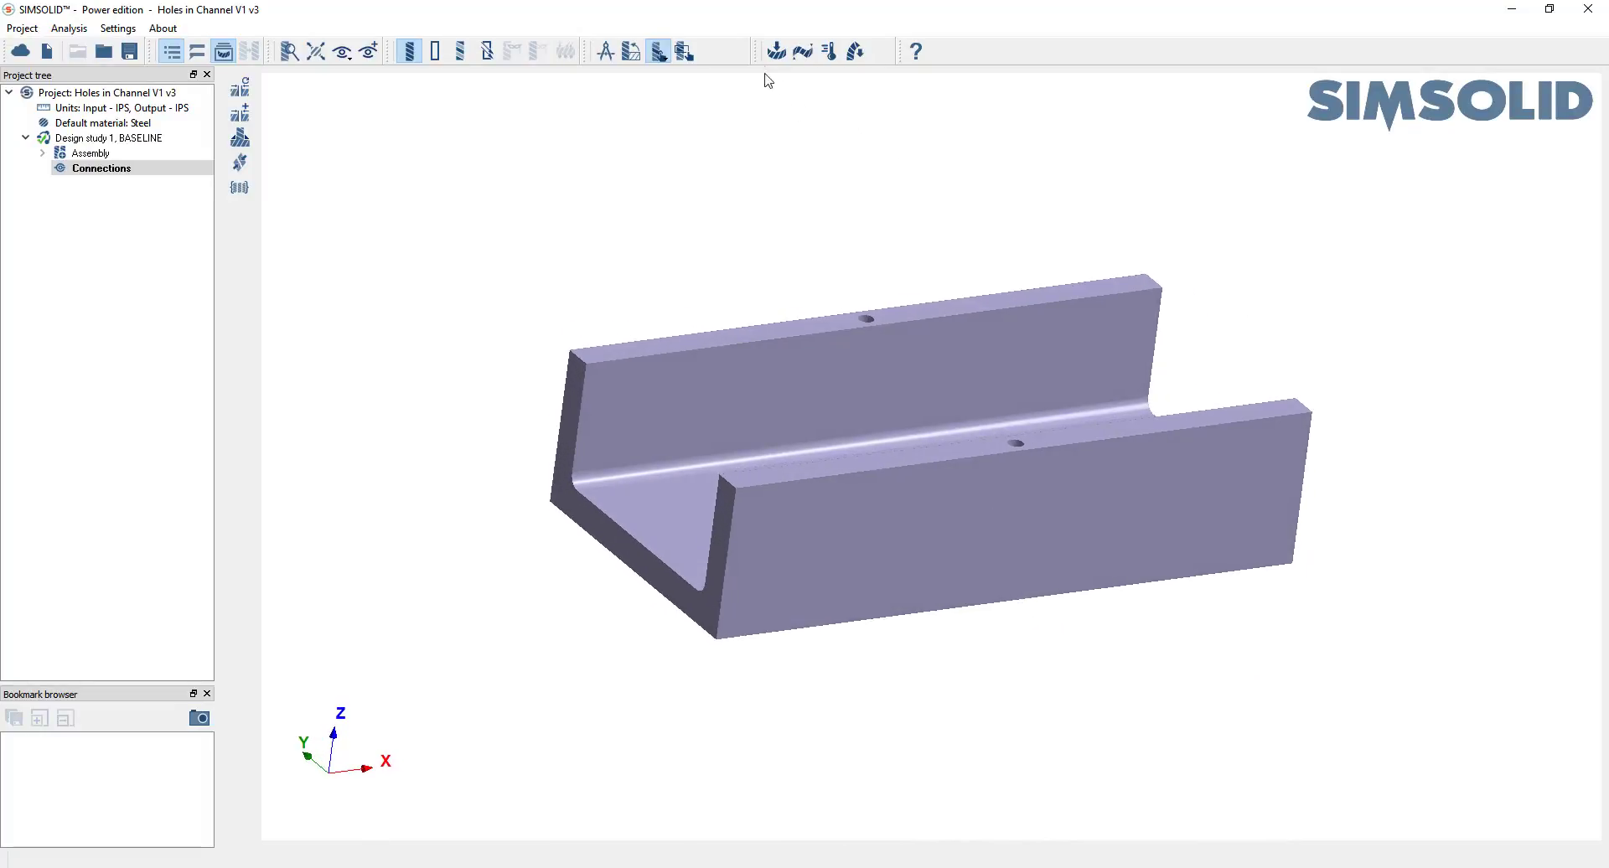
left_click(777, 51)
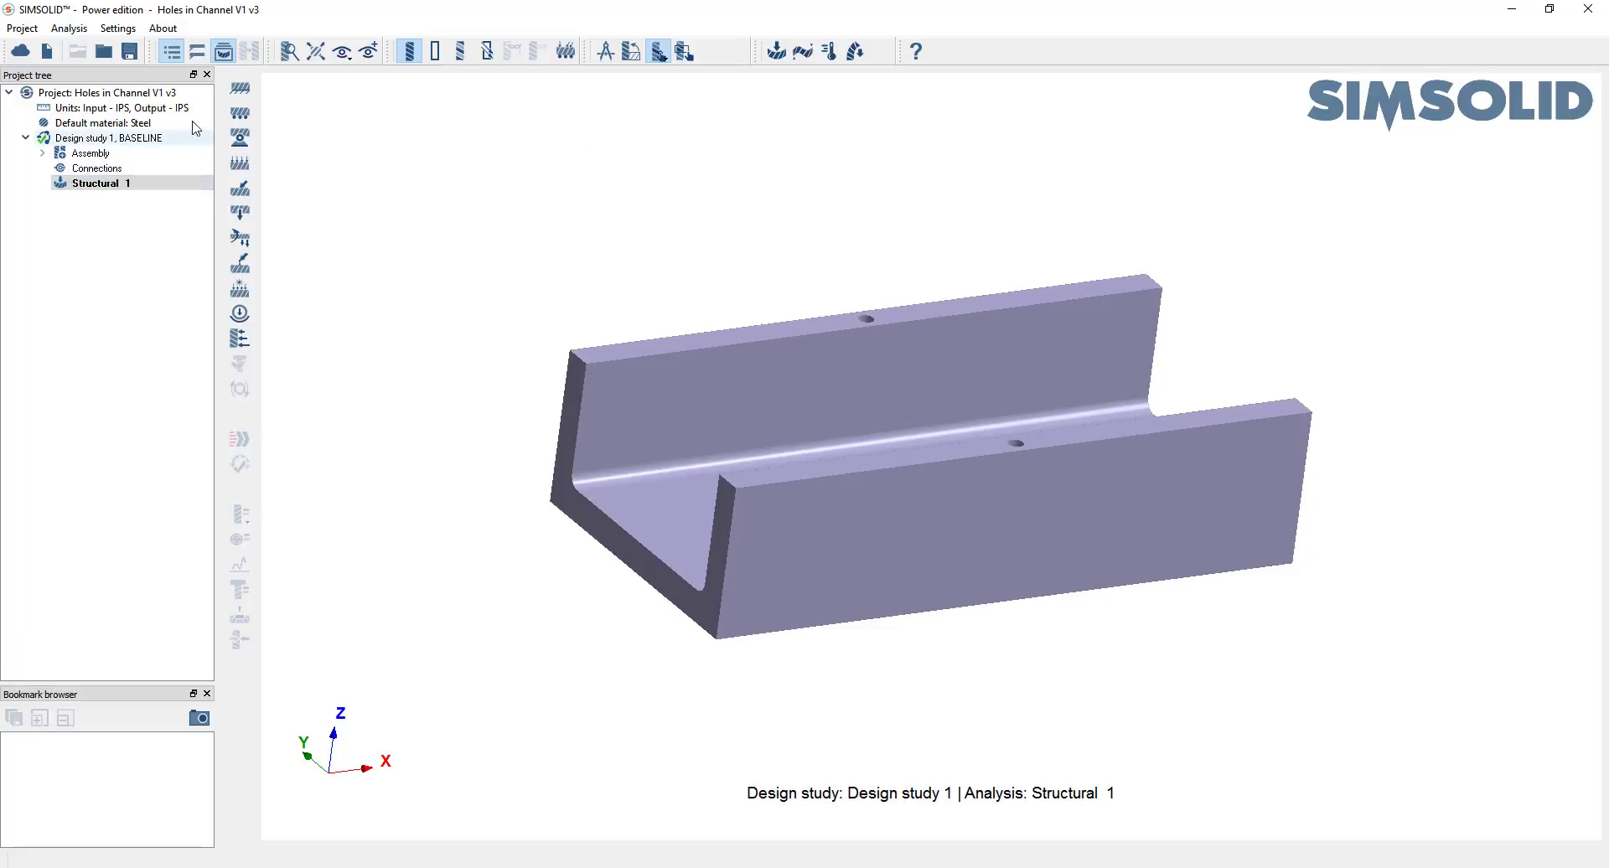
- Apply an Immovable constraint to the channel's U-shaped end face on the negative X side
left_click(240, 87)
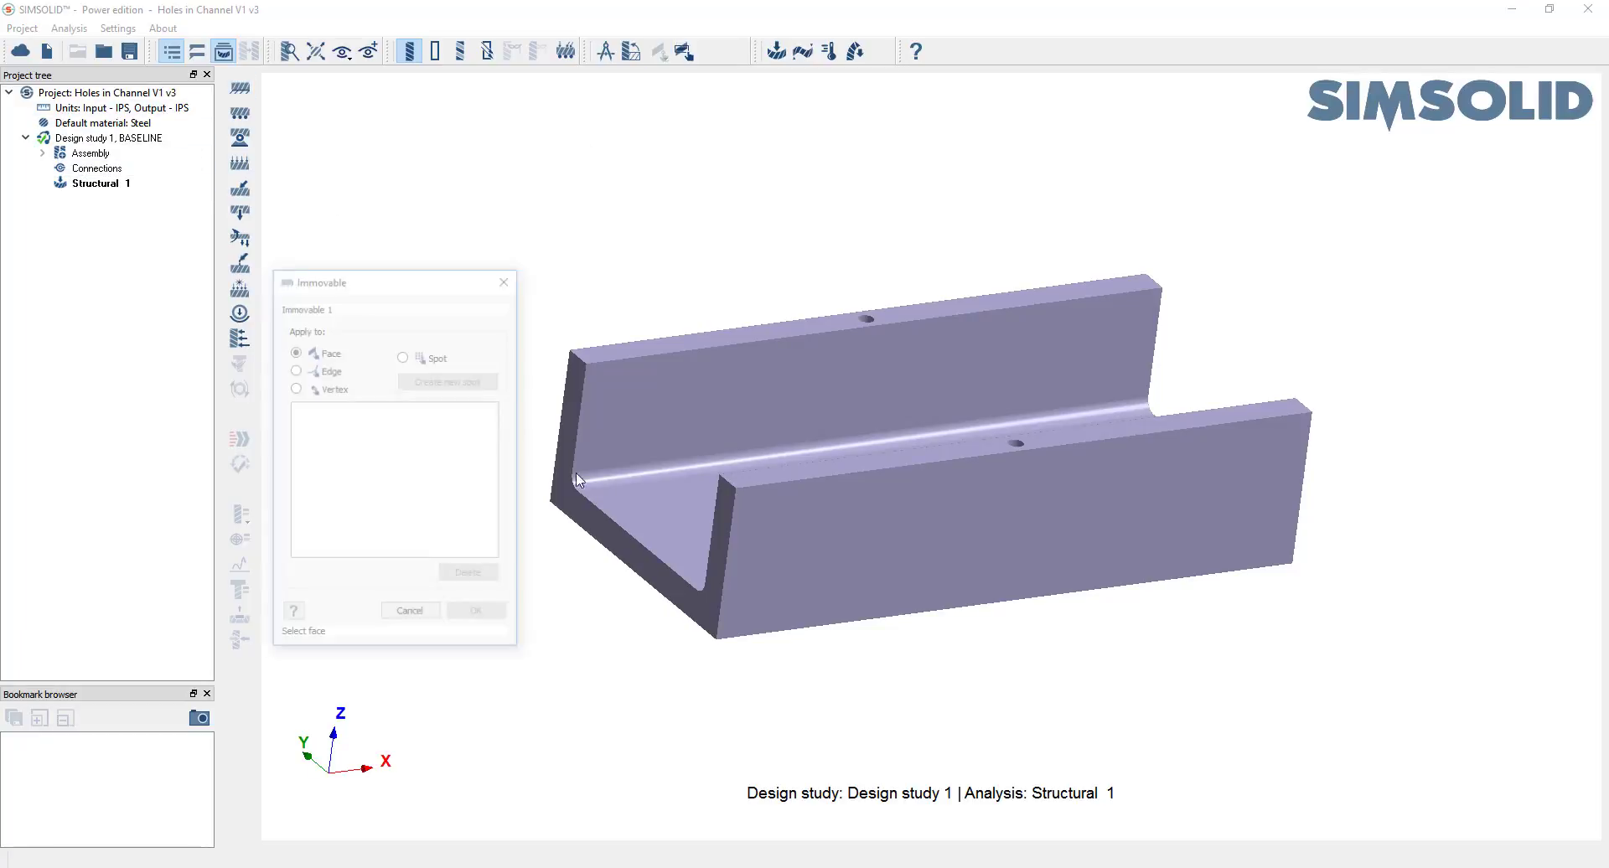
left_click(687, 590)
left_click(478, 616)
- Apply a pressure of -1 psi to the channel's U-shaped end face on the positive X side
left_click_drag(788, 592, 764, 544)
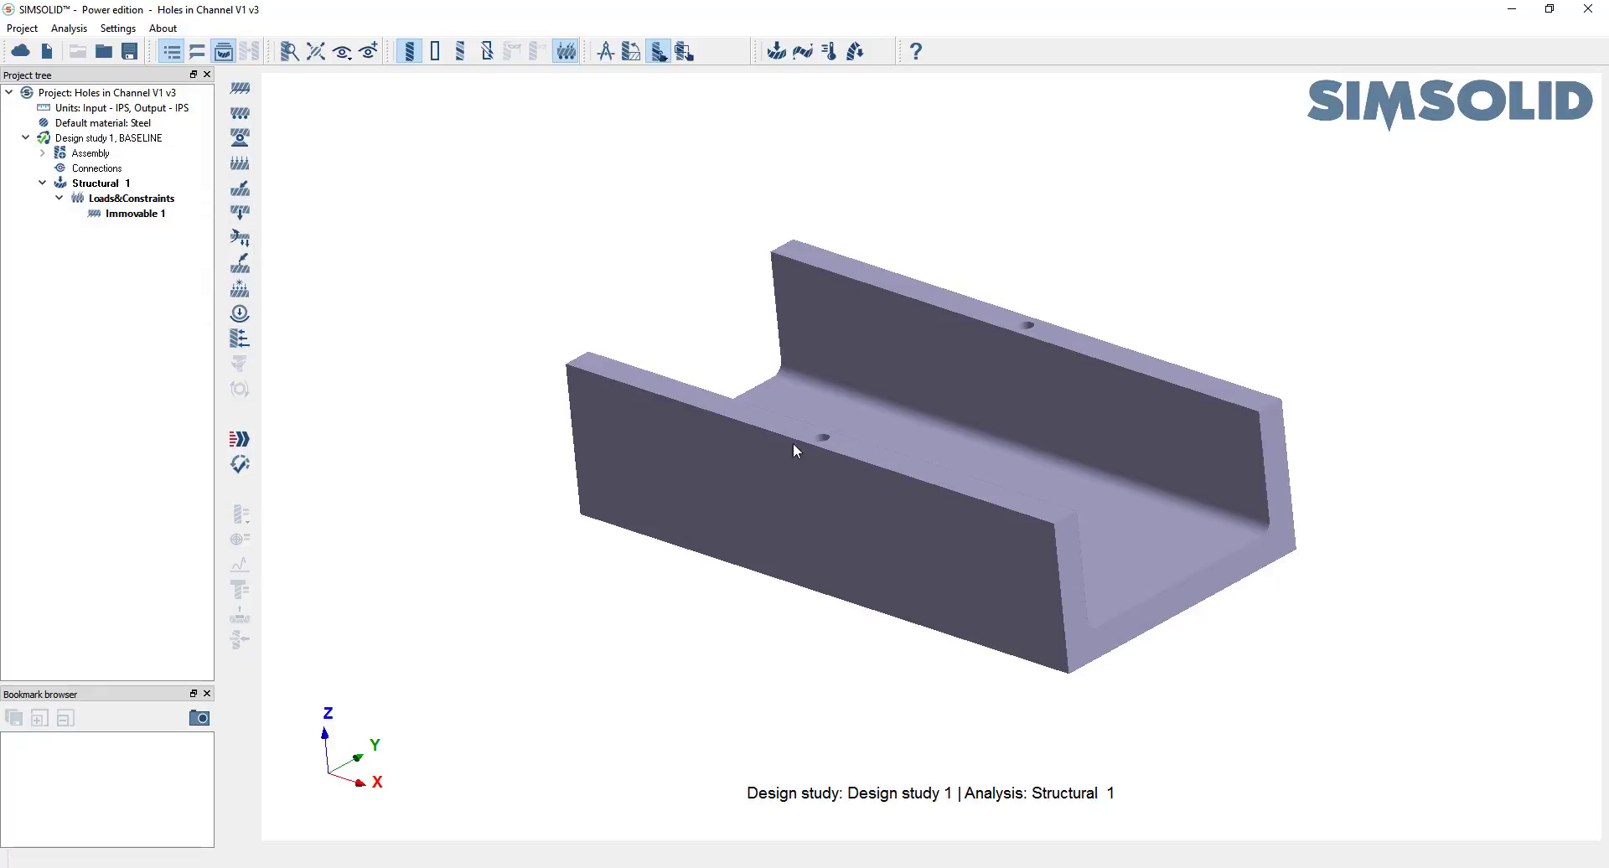
left_click(240, 162)
left_click(1094, 649)
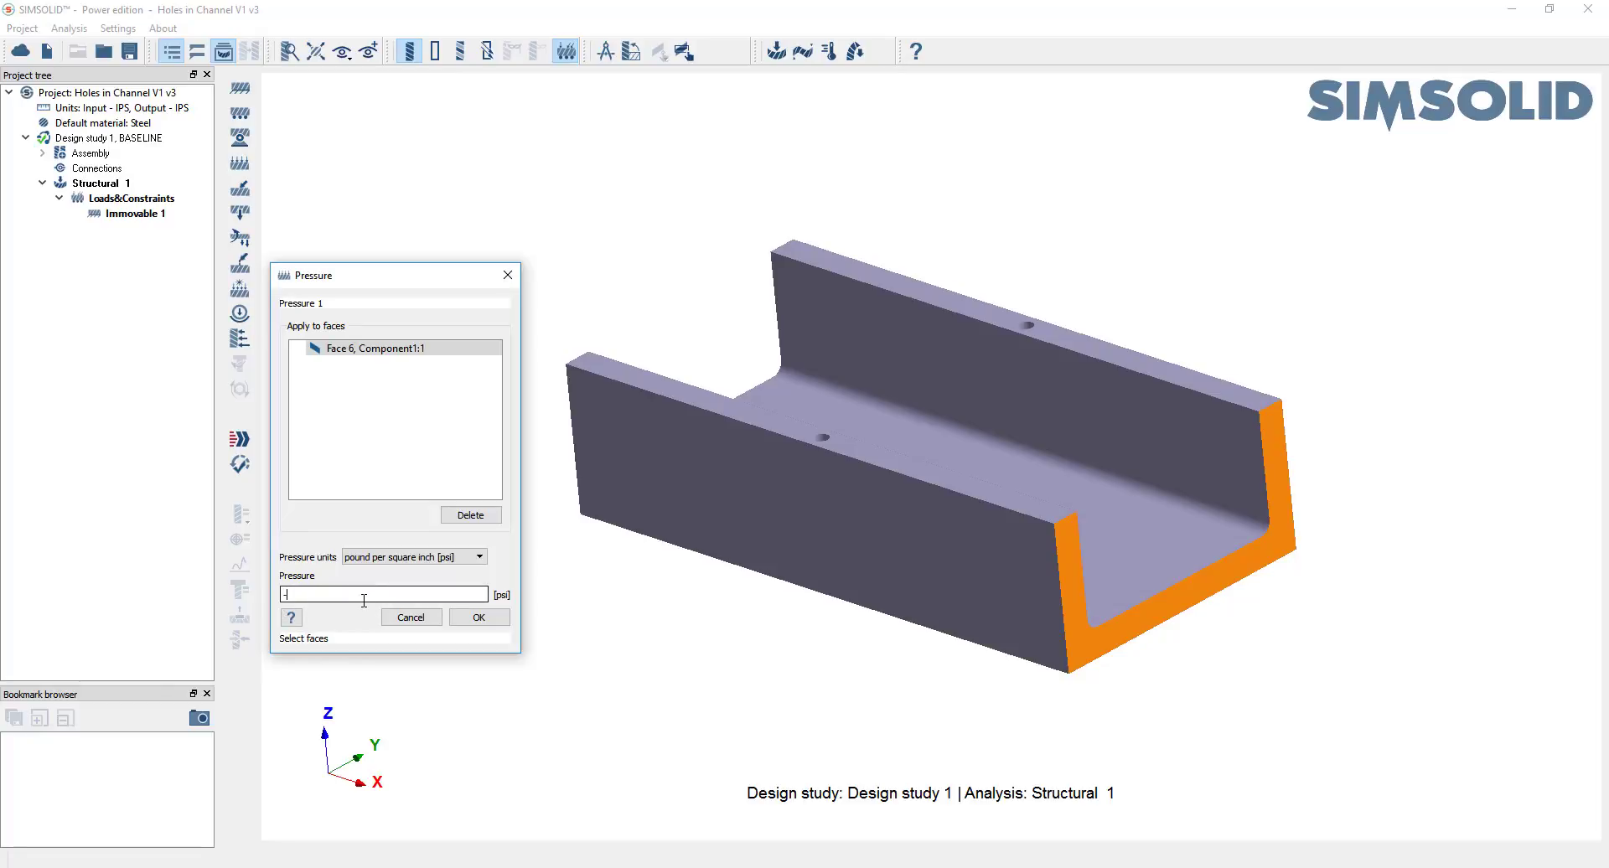
type("-1")
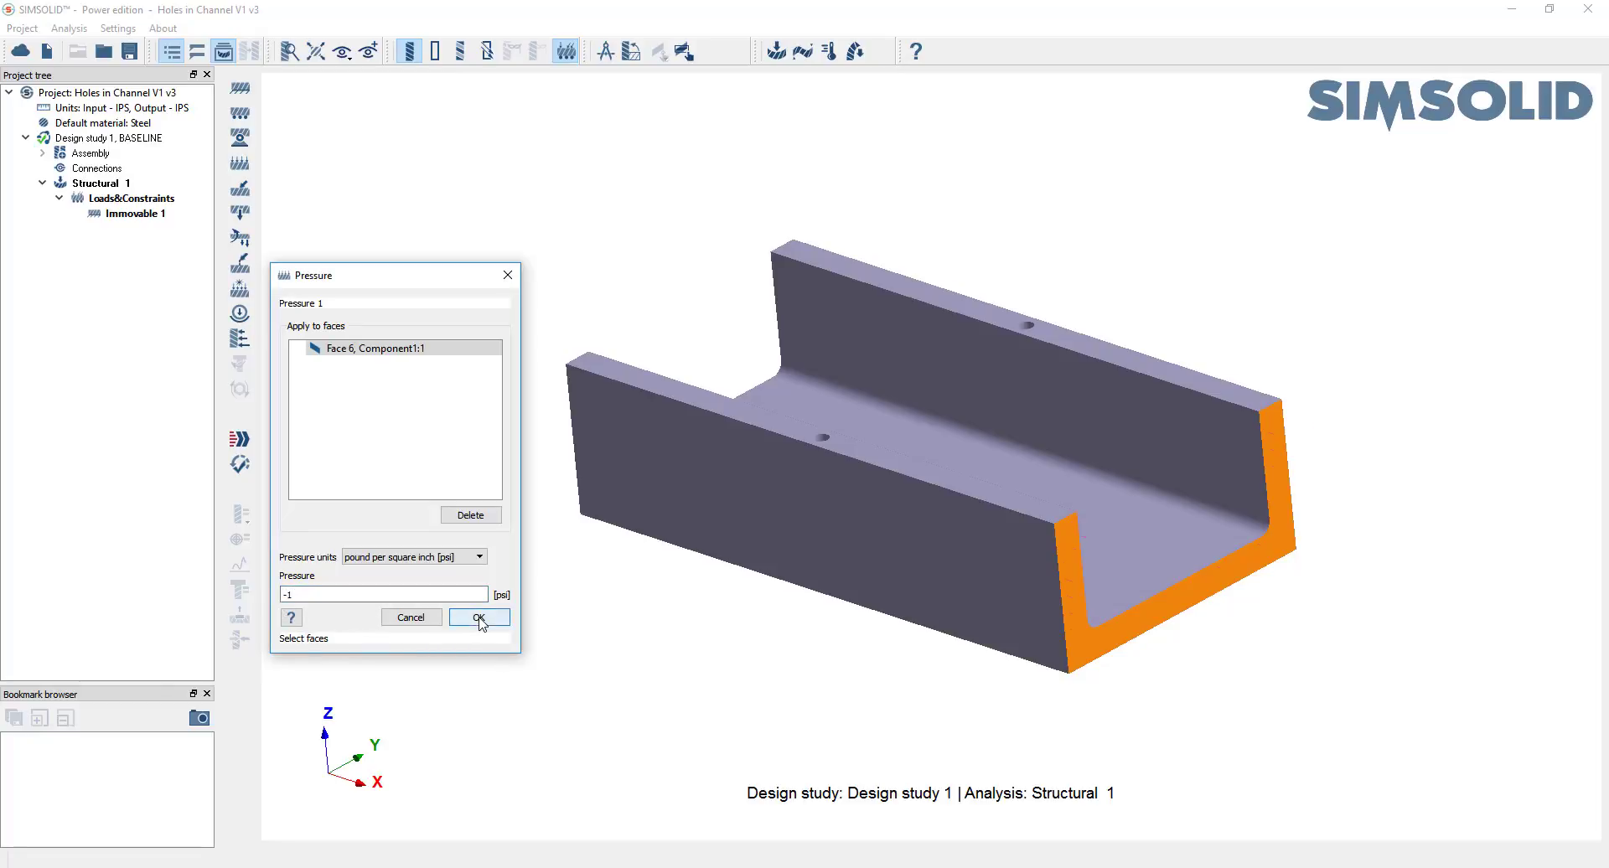
left_click(478, 617)
- Solve the structural analysis of the first design study
left_click_drag(1175, 460, 628, 457)
left_click(239, 439)
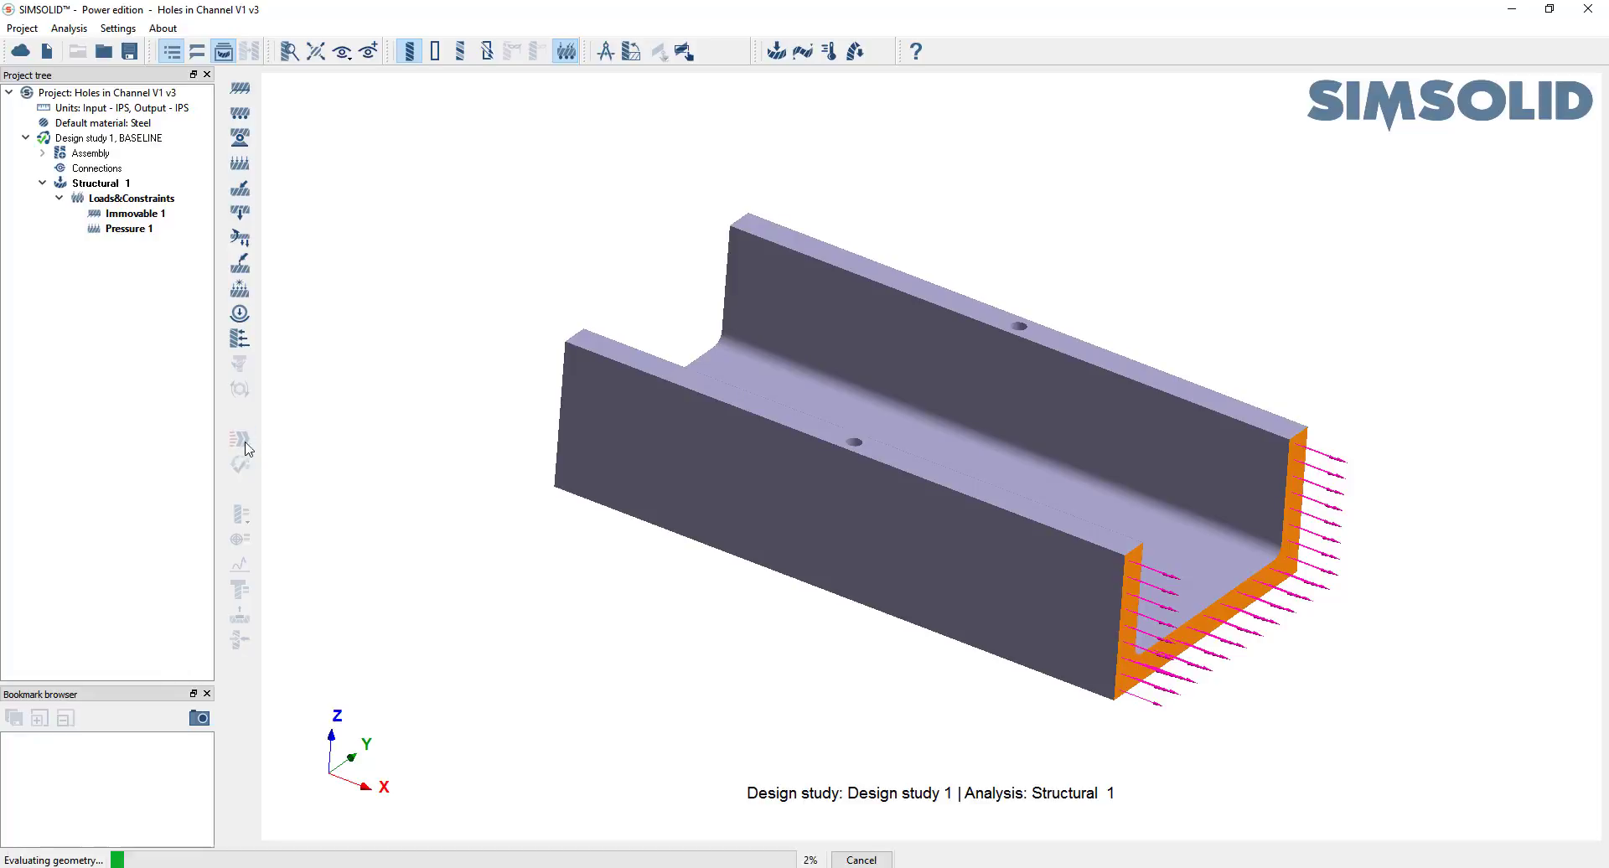
scroll(762, 485, "up", 2)
left_click_drag(723, 473, 739, 488)
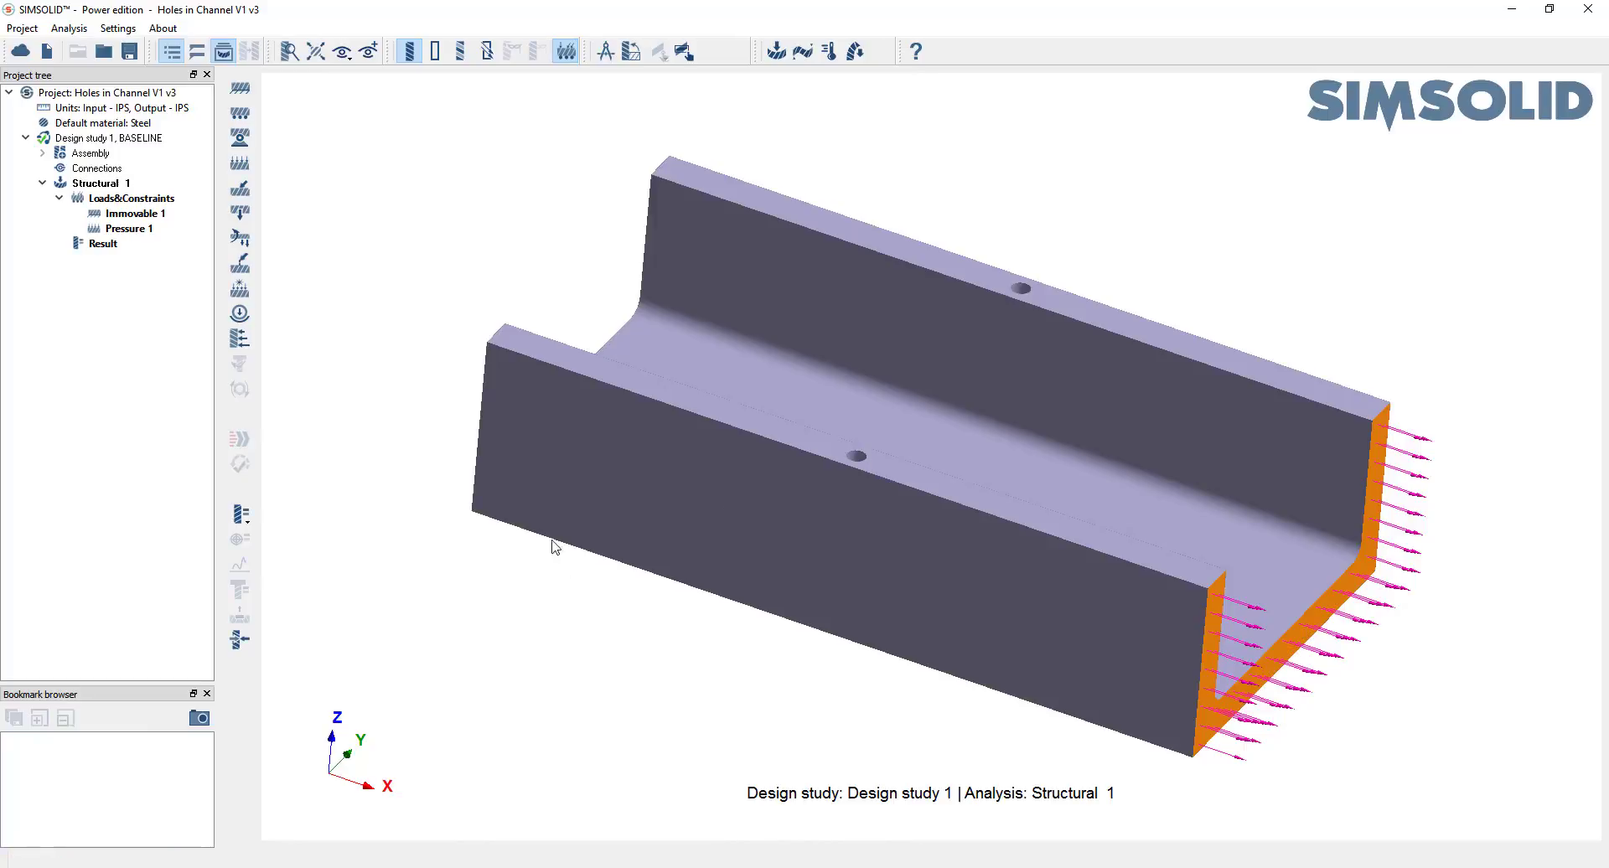
- Plot the Major Principal Stress result on the channel and set the contour image style
left_click(241, 514)
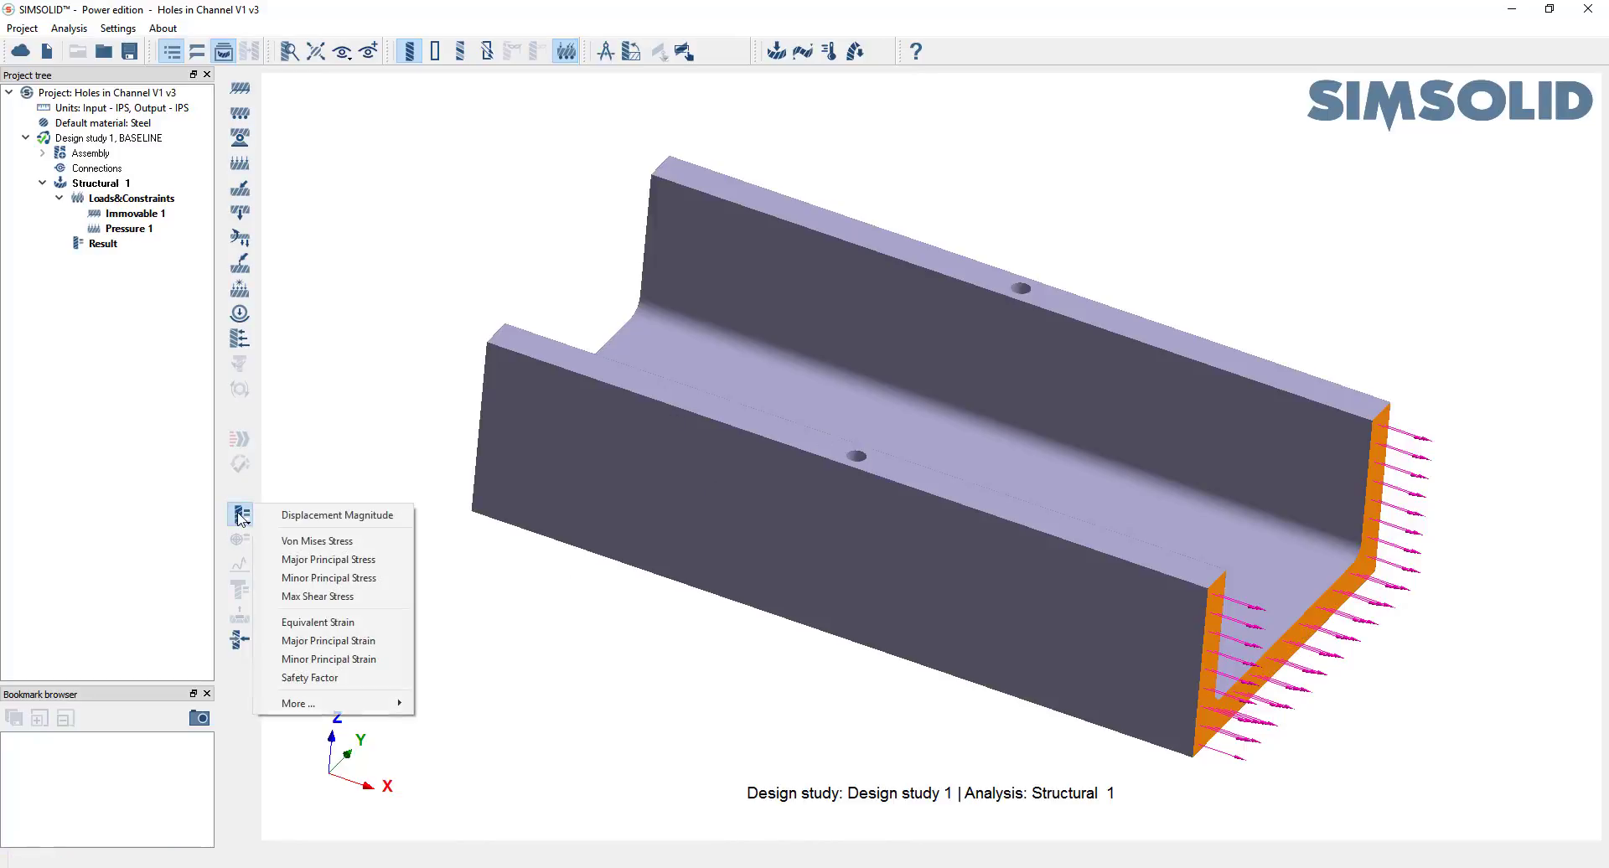
left_click(318, 559)
left_click(1527, 505)
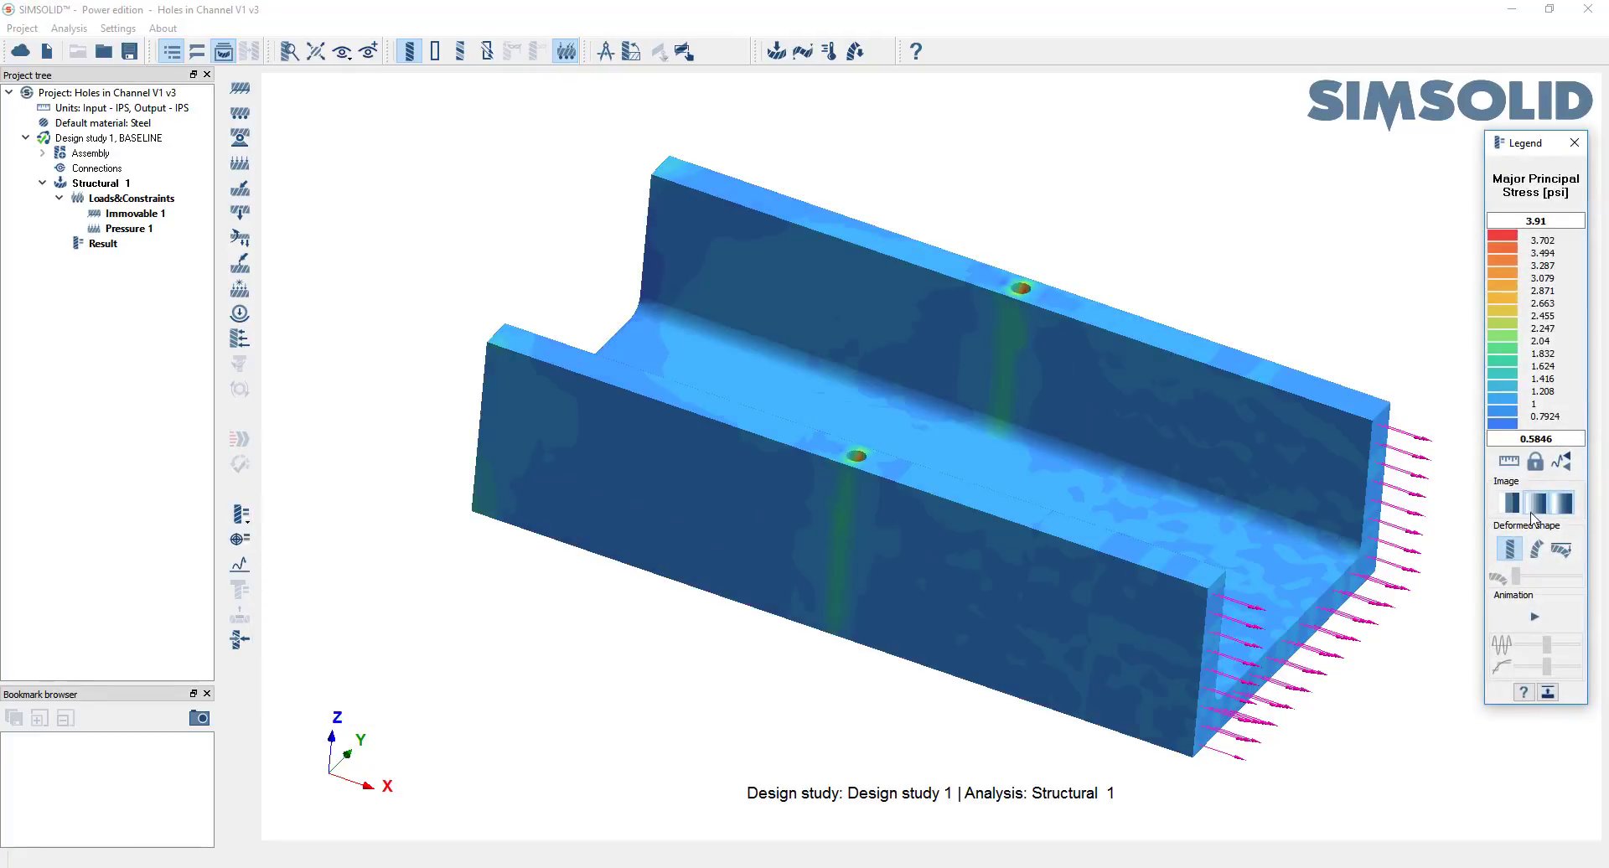
- Examine the major principal stress distribution around and inside the small hole in the near wall's top edge
left_click_drag(763, 515, 844, 496)
scroll(838, 496, "up", 10)
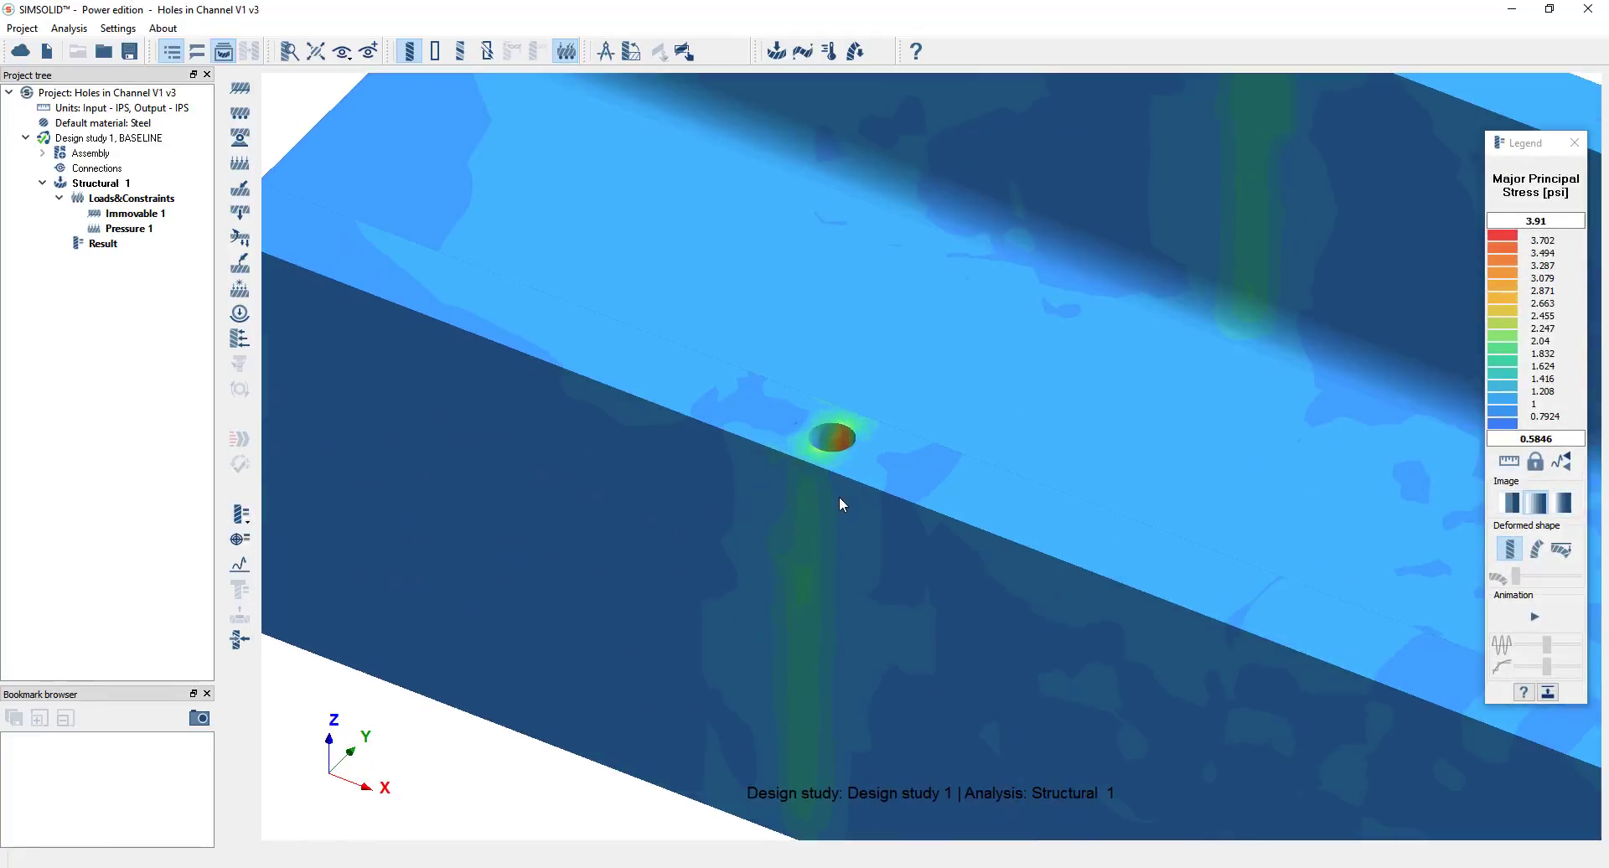
left_click_drag(909, 665, 837, 547)
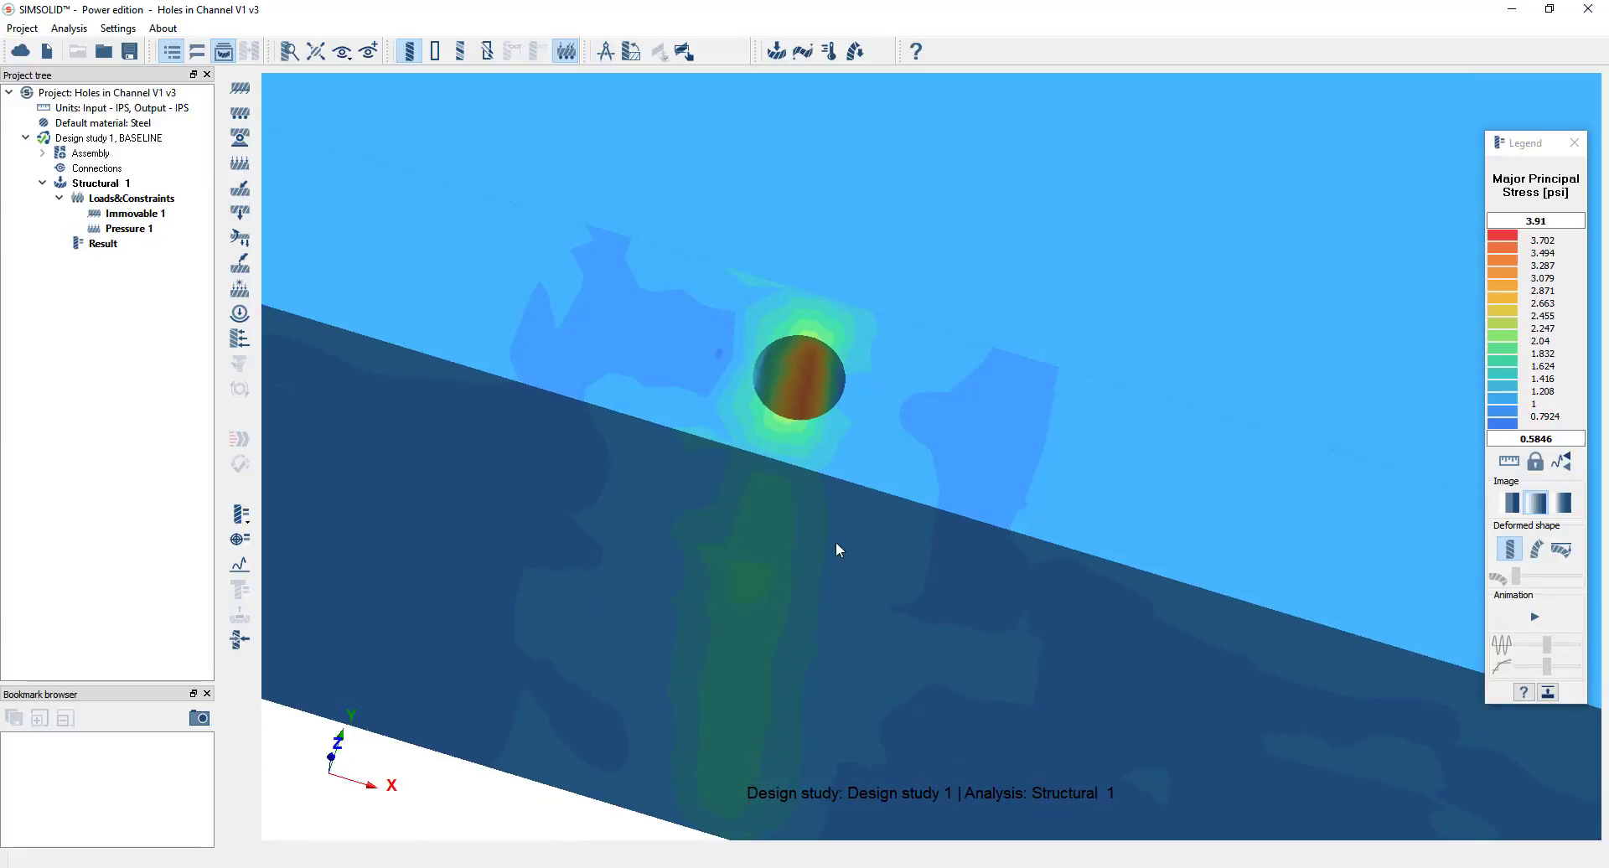
right_click_drag(896, 459, 894, 606)
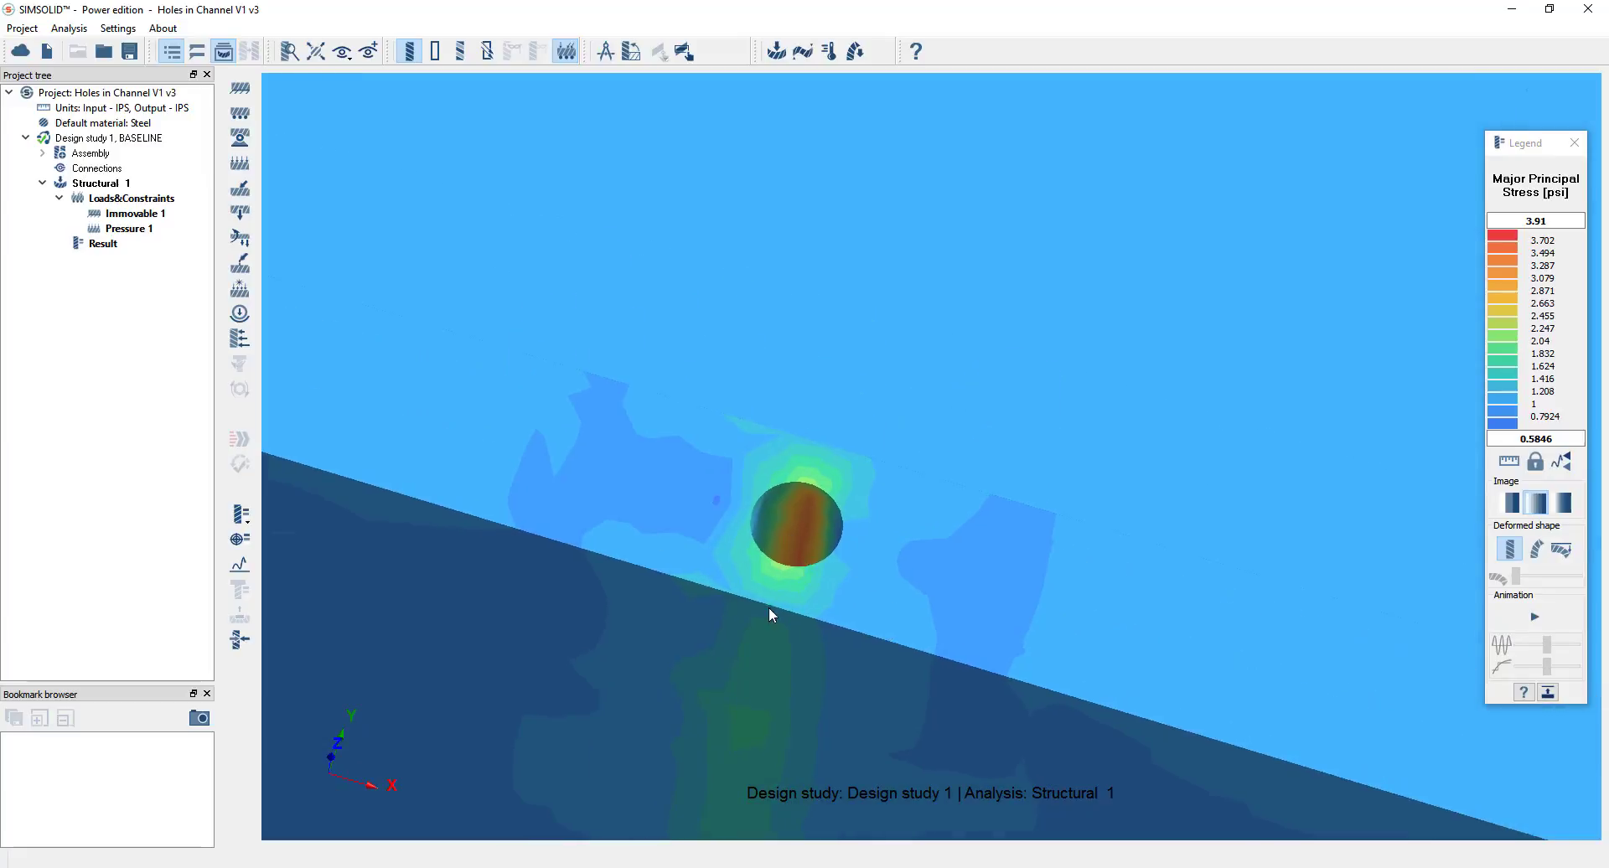
left_click_drag(785, 619, 748, 607)
right_click_drag(818, 620, 969, 478)
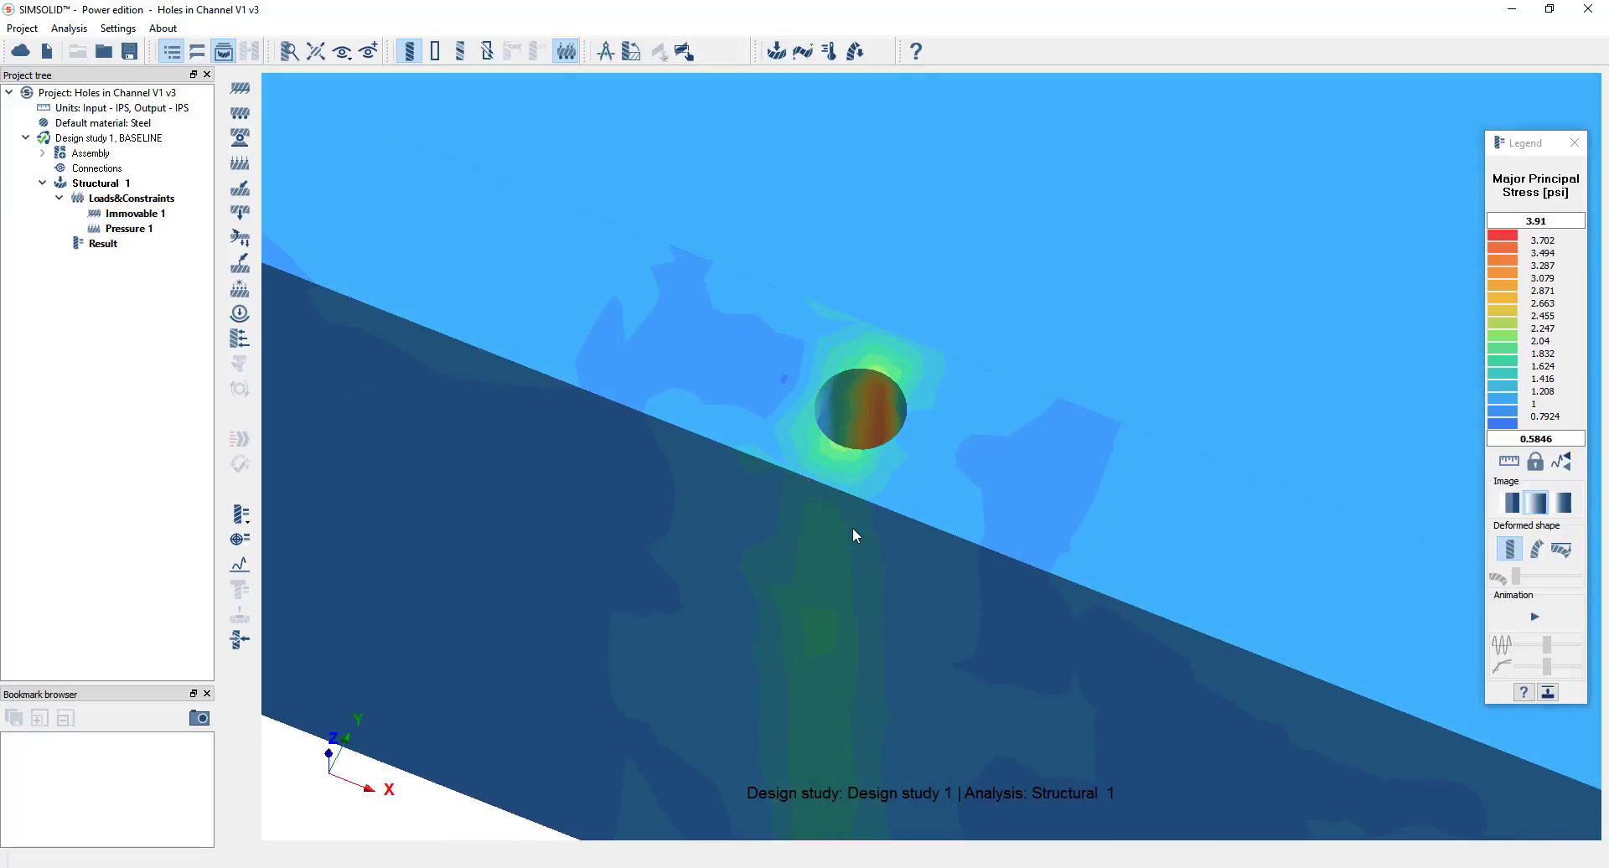
left_click_drag(853, 528, 844, 519)
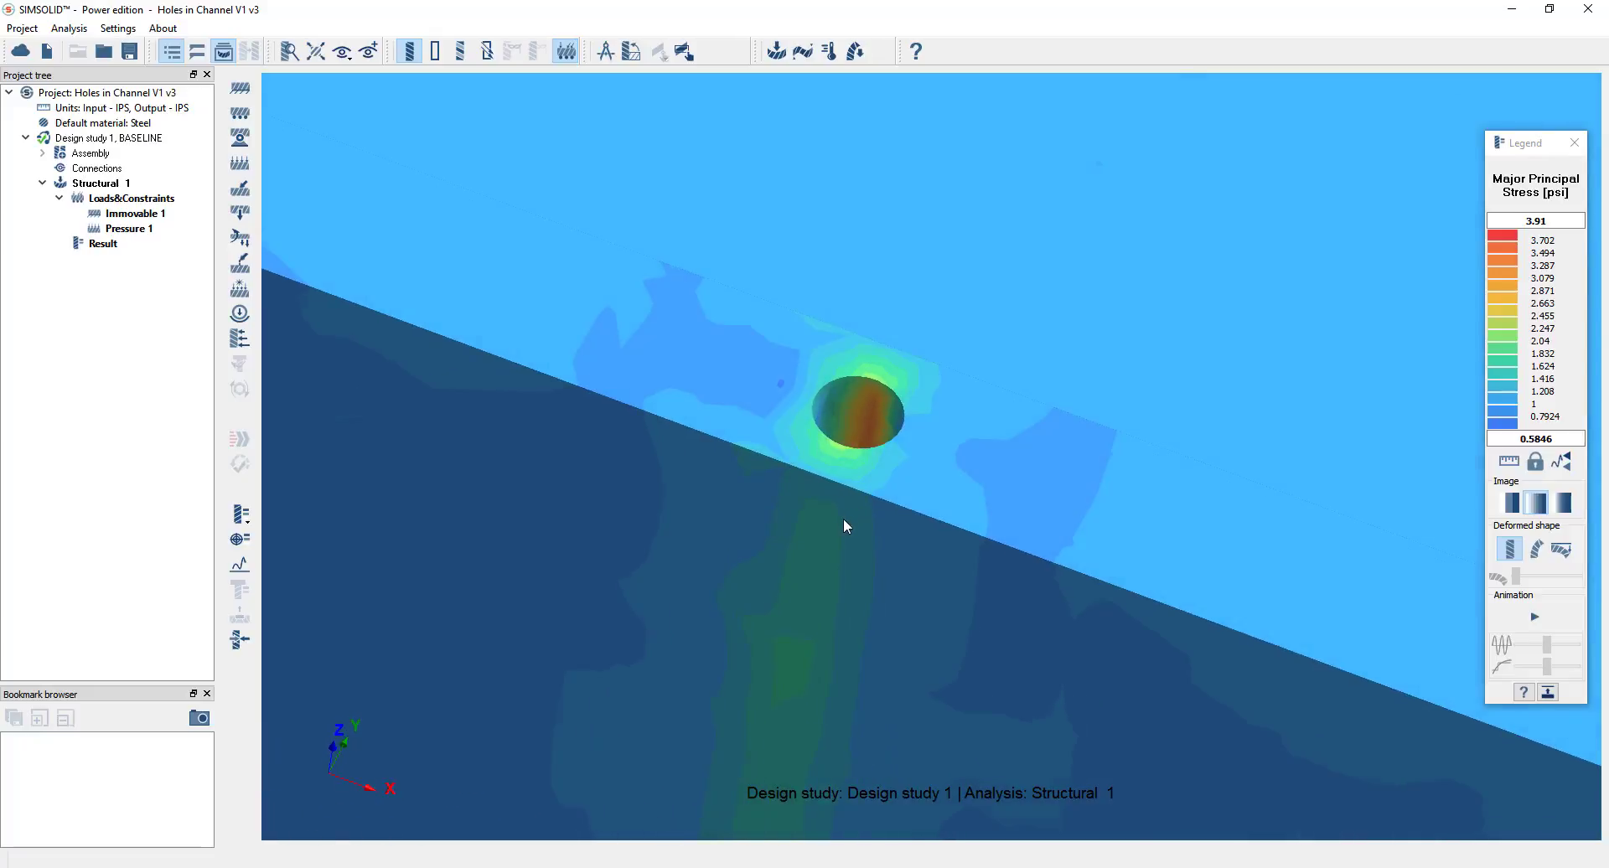
scroll(888, 546, "down", 6)
right_click_drag(940, 587, 959, 614)
scroll(903, 594, "up", 2)
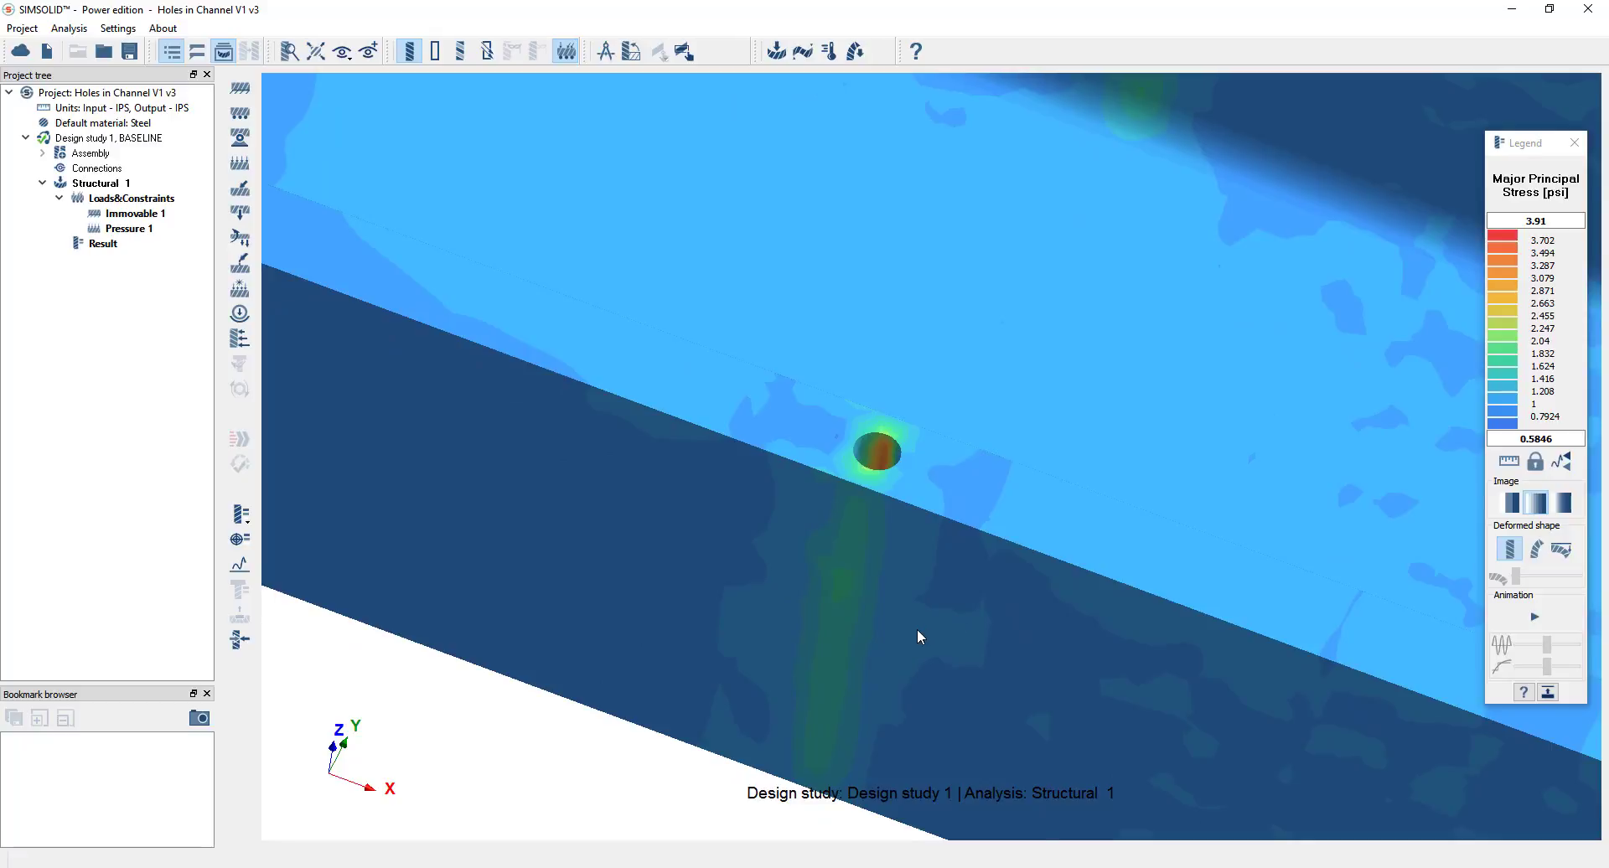
scroll(917, 630, "down", 2)
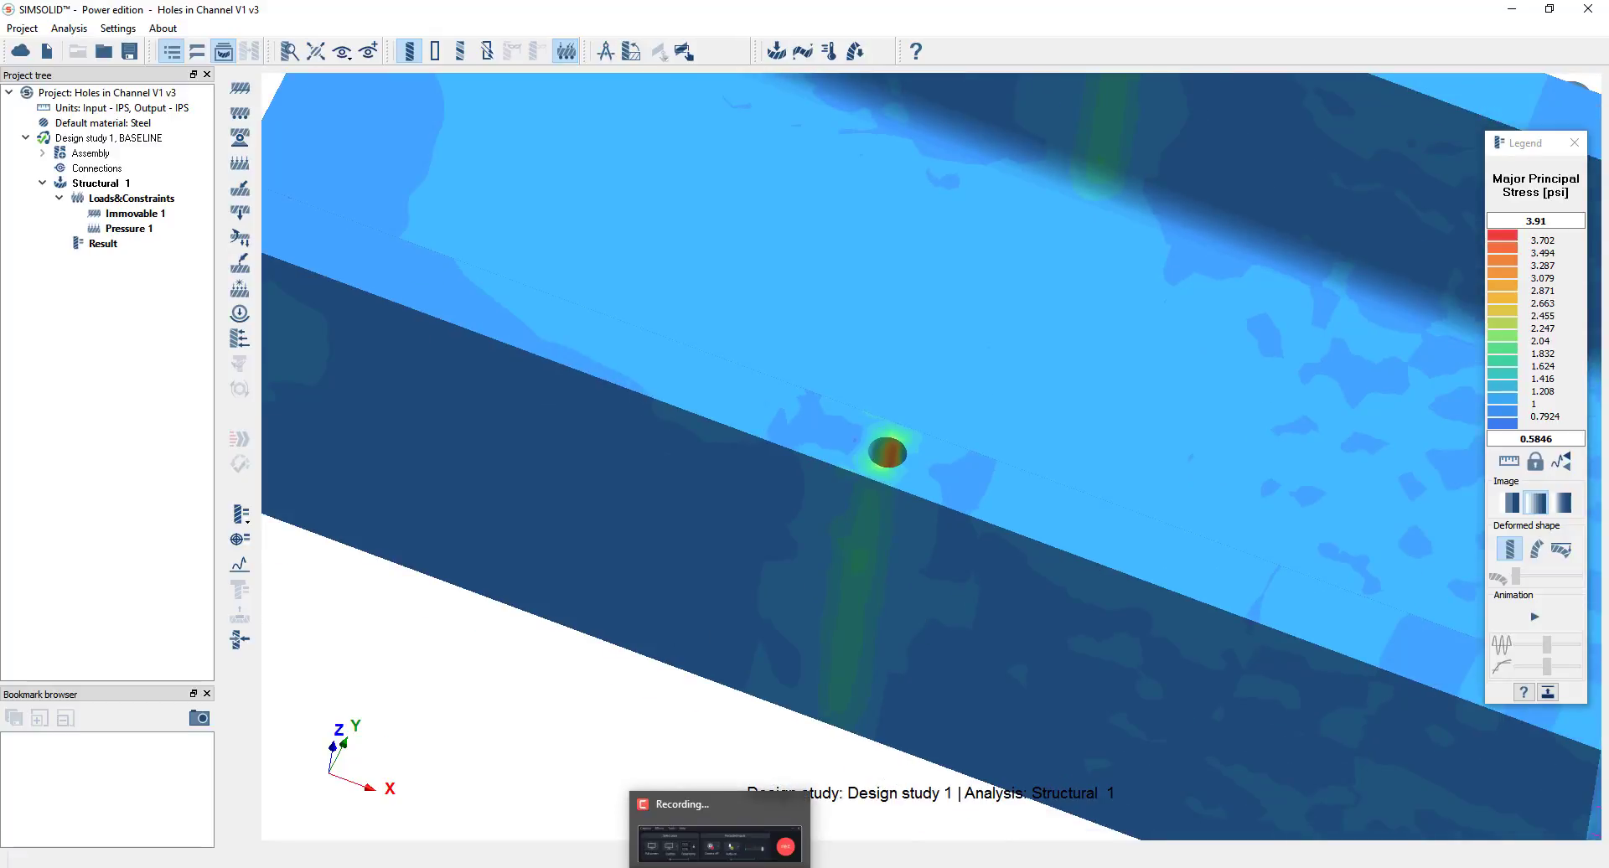
- Switch to Fusion 360 and export the Holes in Channel V2 design into the existing SIMSOLID project Holes in Channel V1 v3
left_click(659, 834)
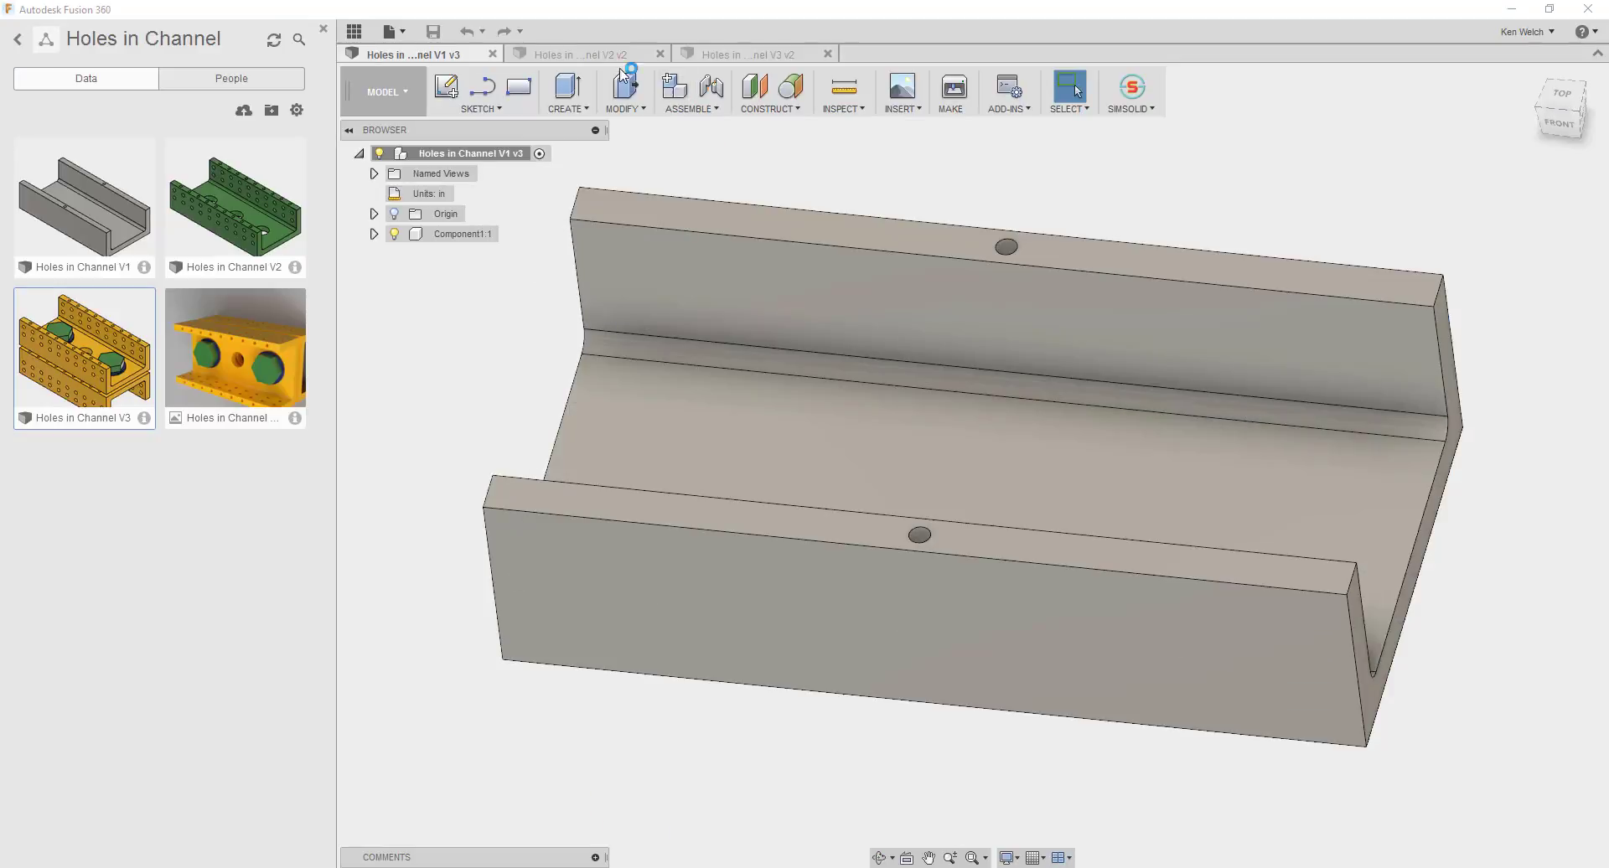
left_click(588, 55)
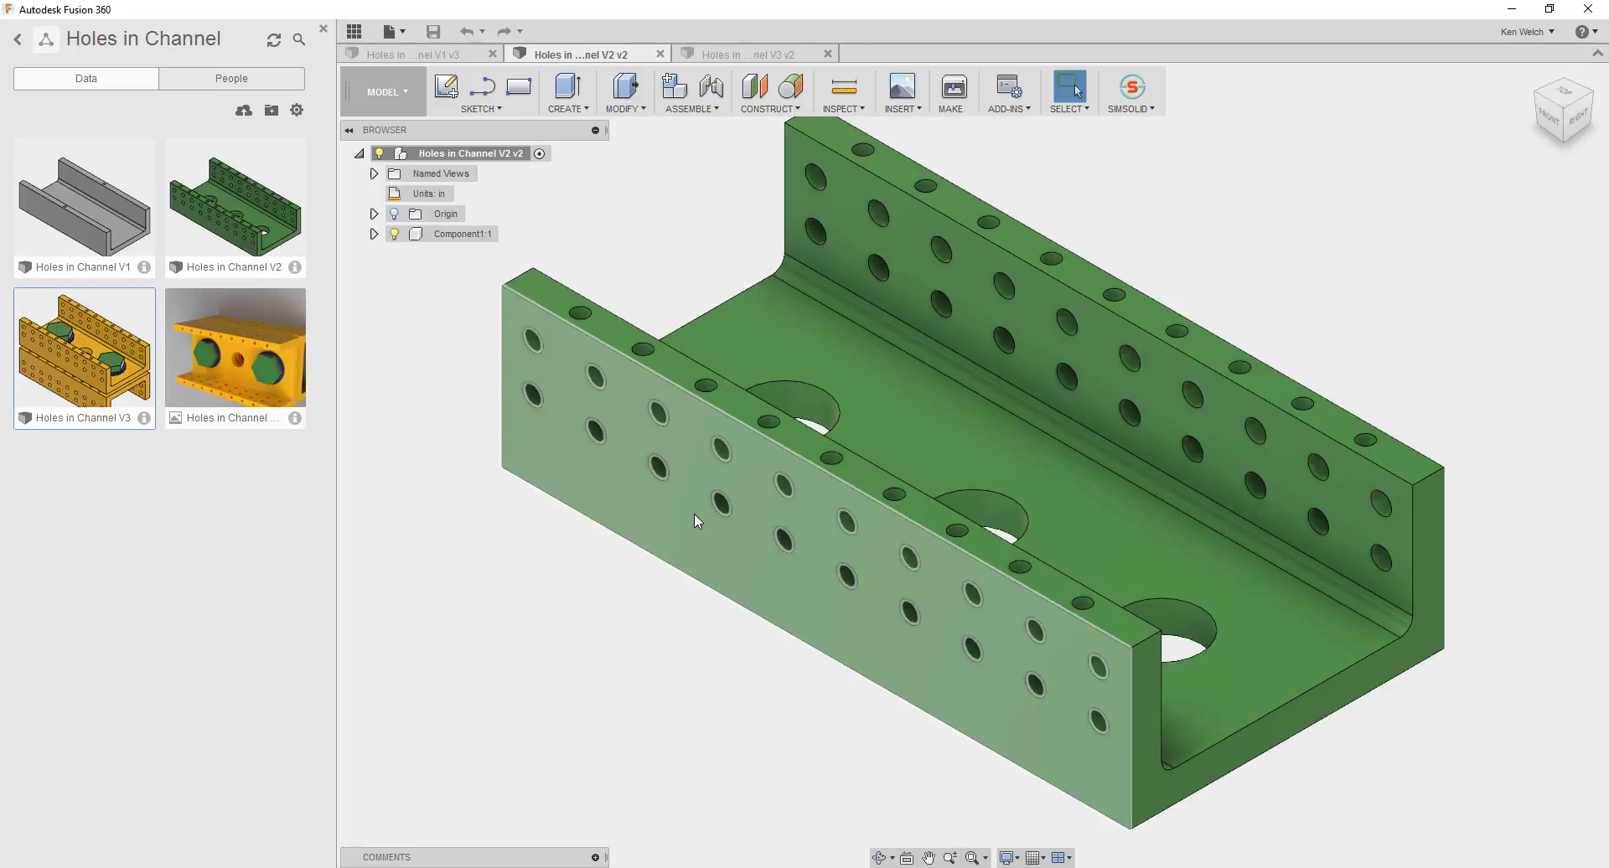
left_click(1129, 90)
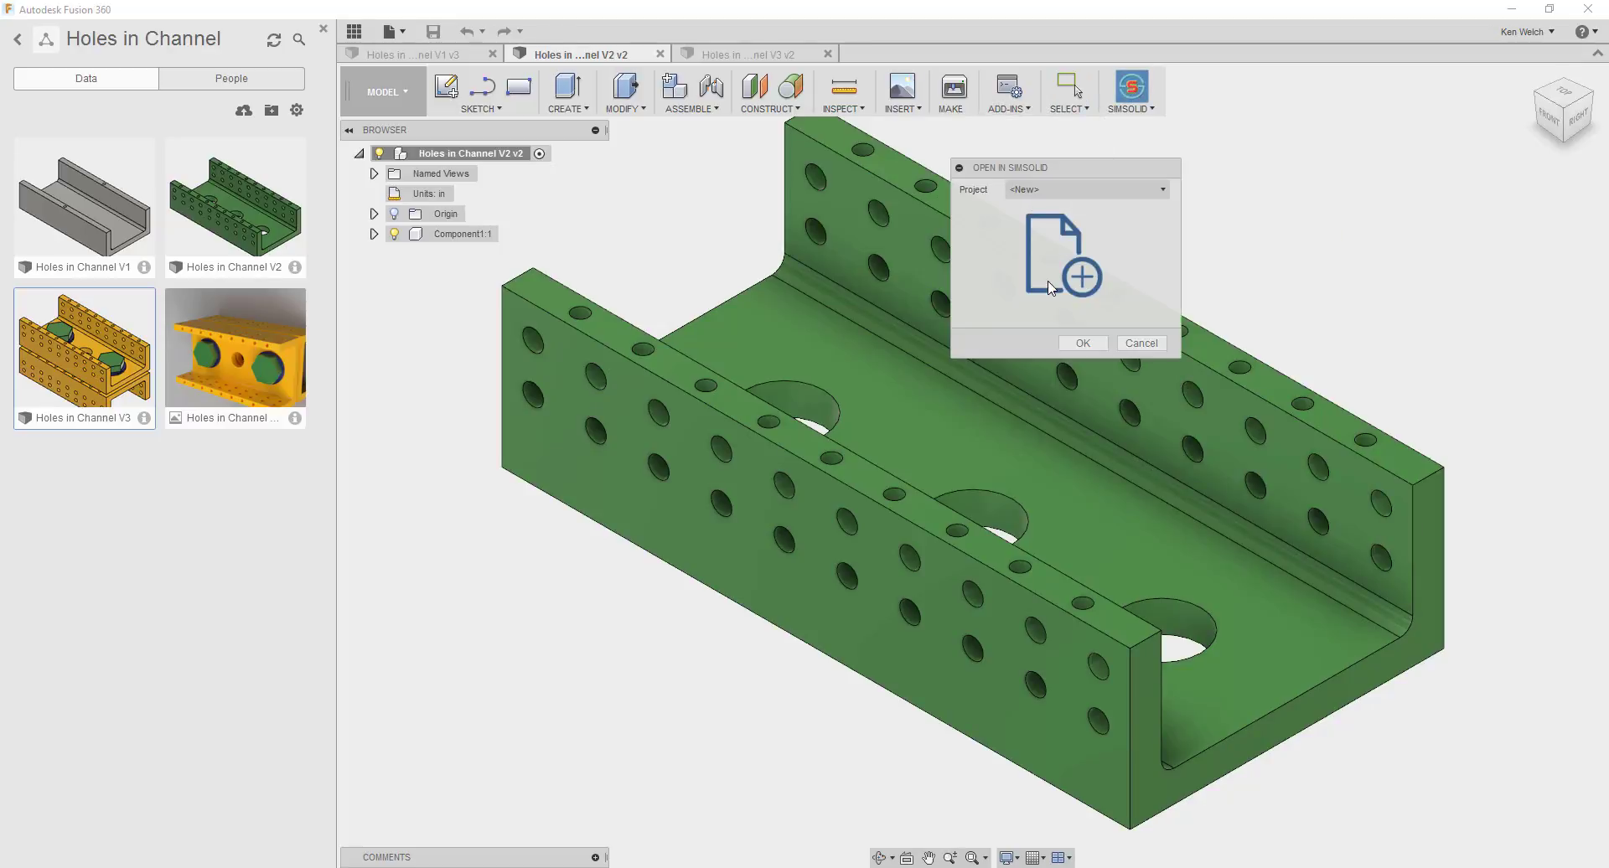
left_click(1046, 190)
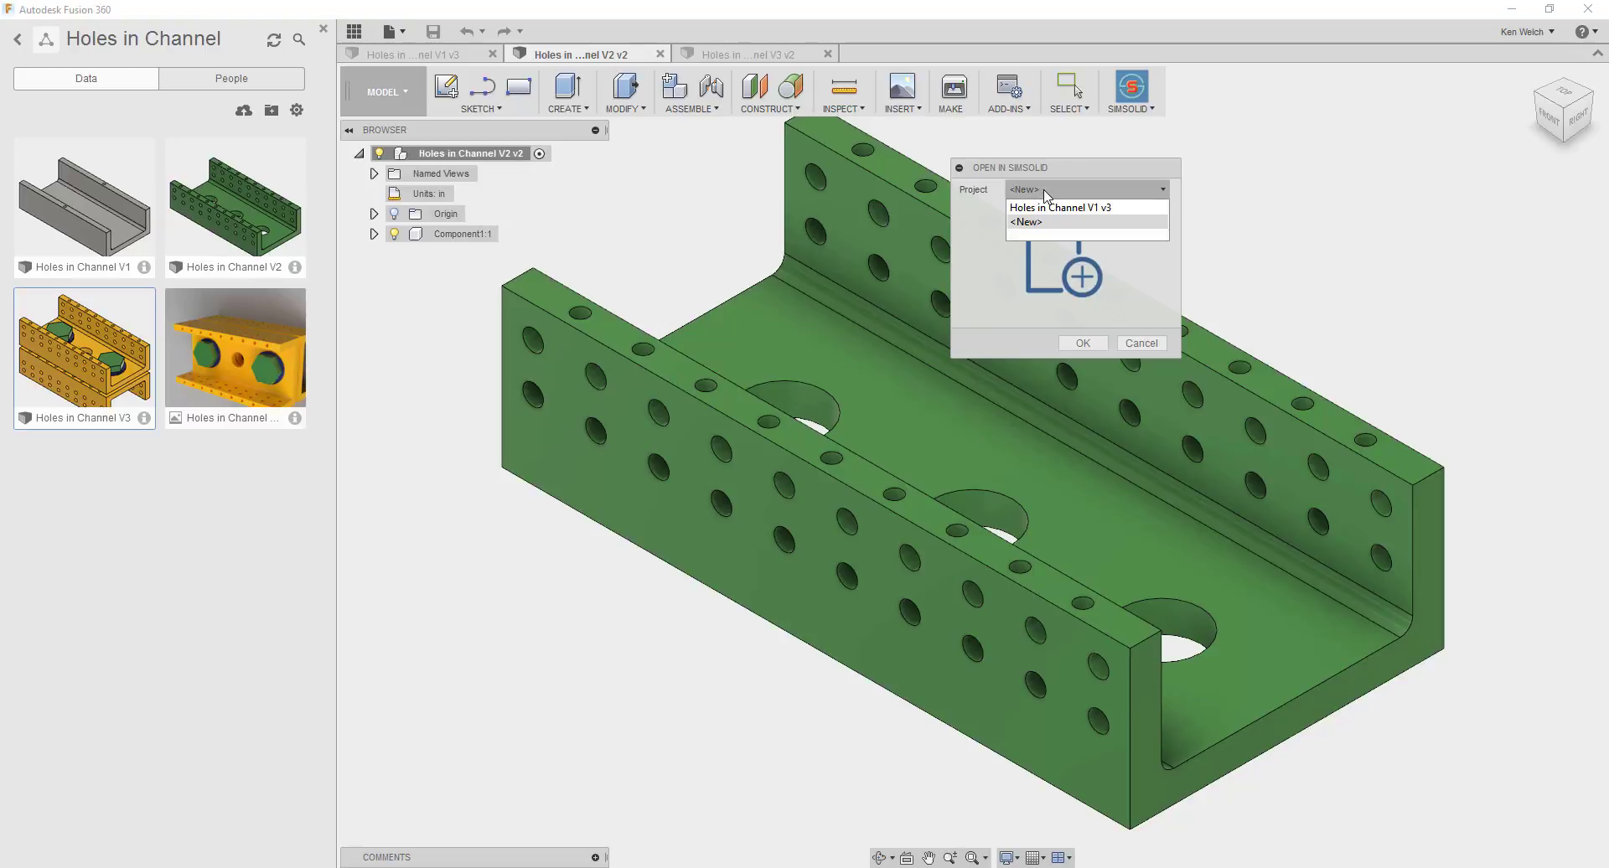
left_click(1049, 207)
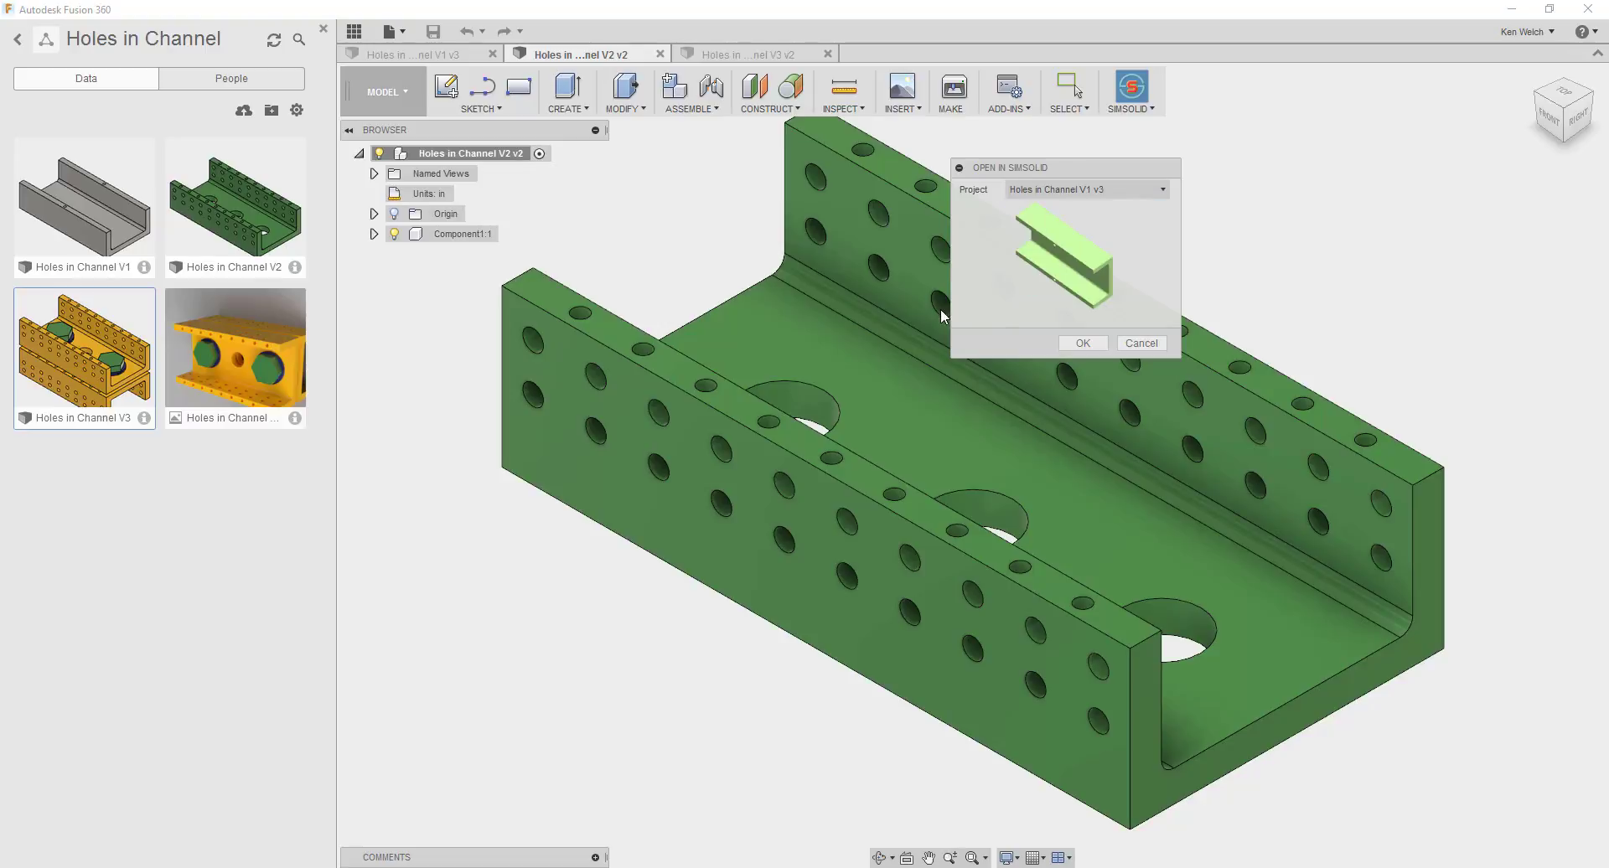
left_click(1085, 343)
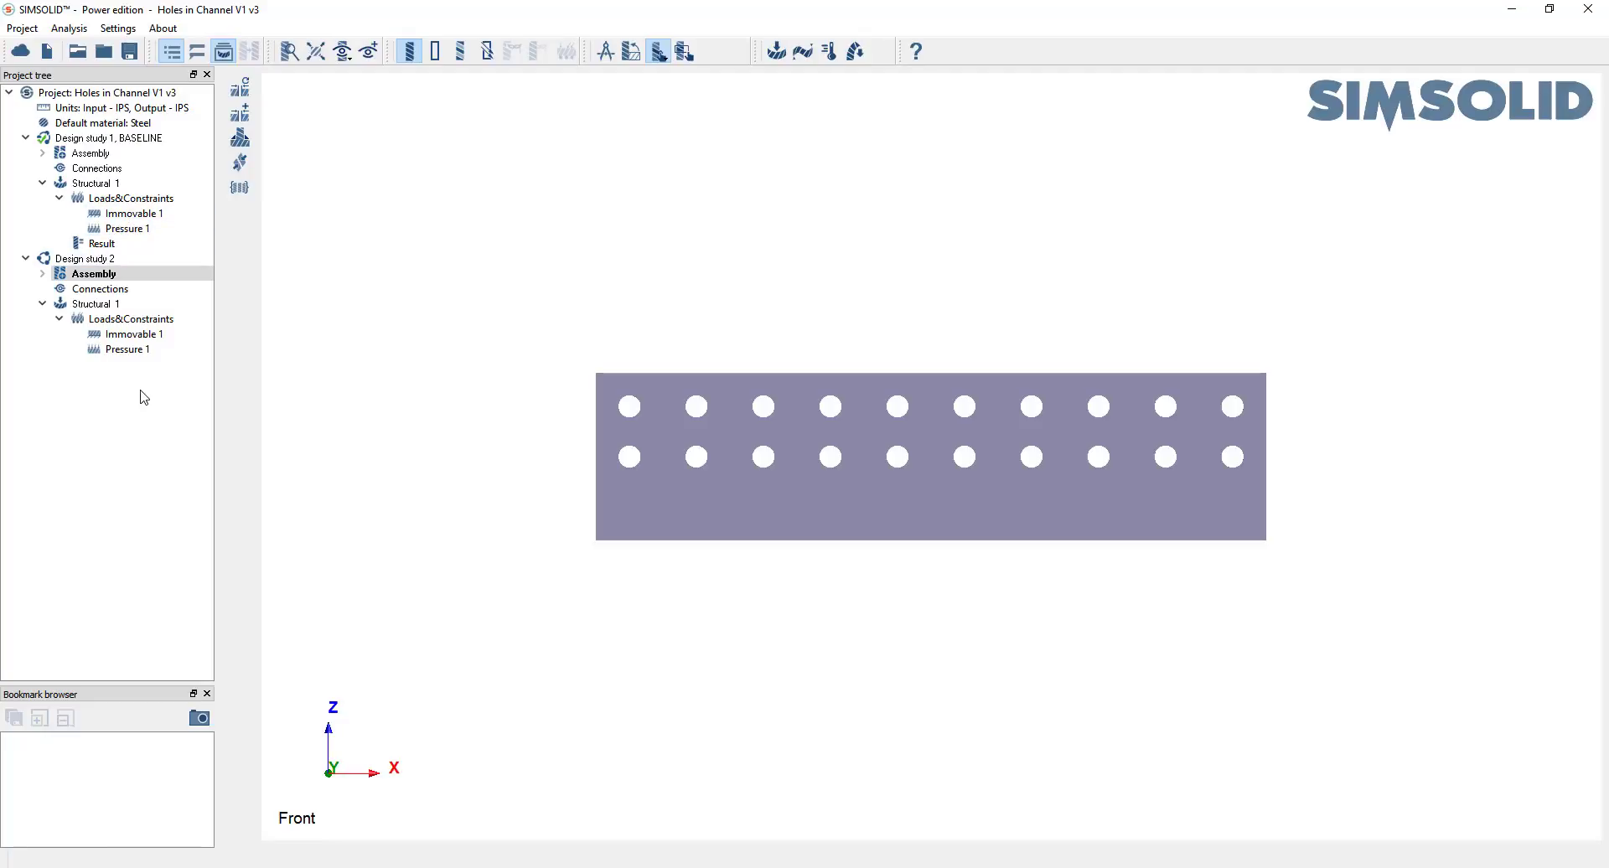
- Activate Structural 1 under Design study 2 and solve it with the copied loads and constraints
left_click_drag(984, 467, 883, 577)
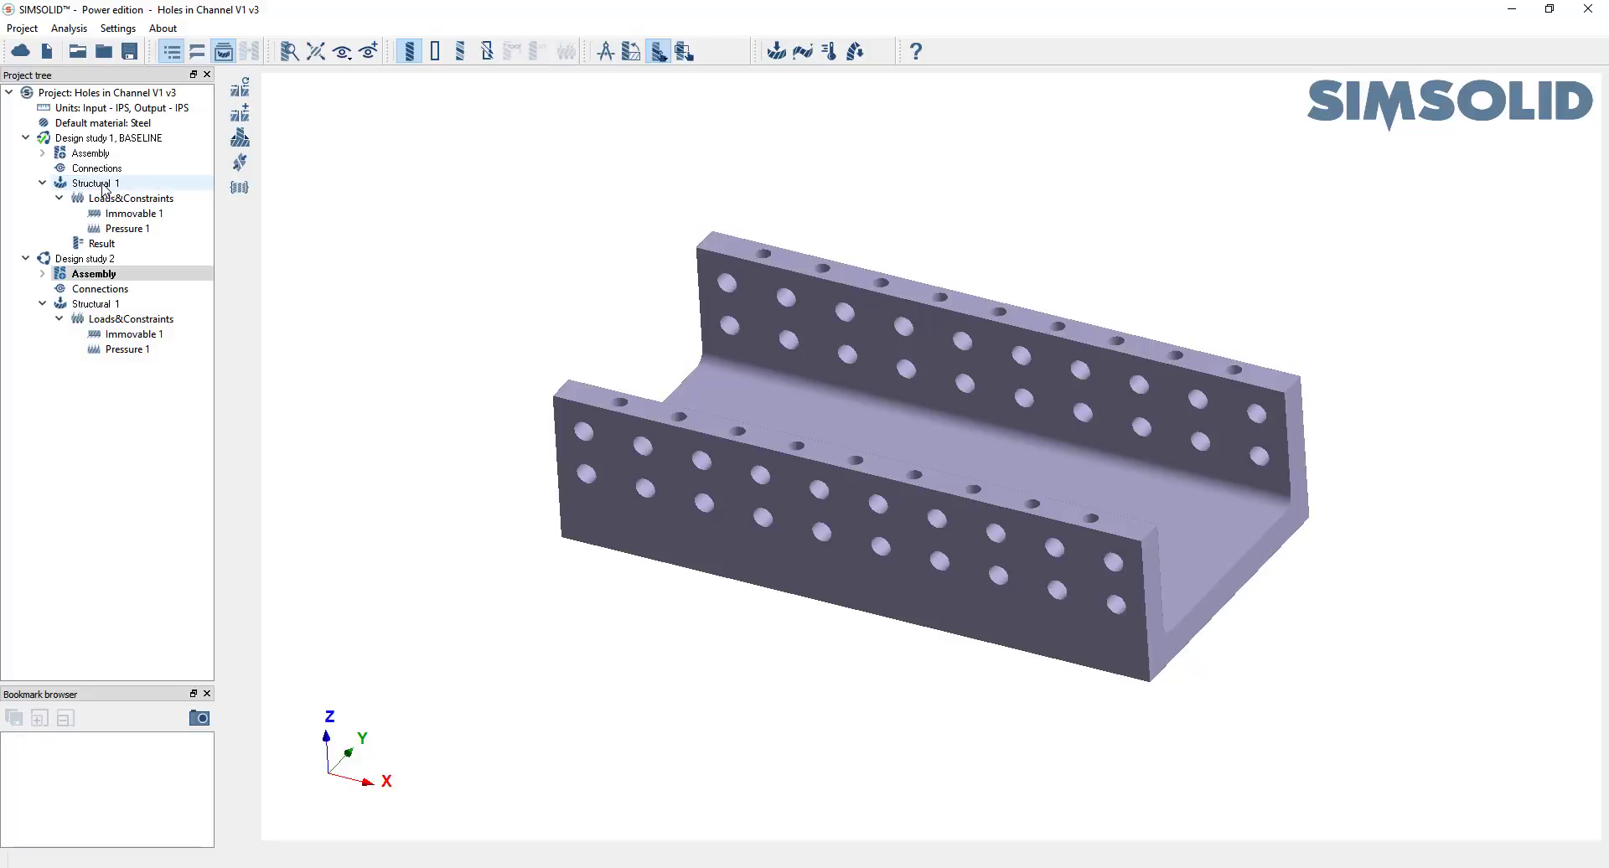
left_click(94, 304)
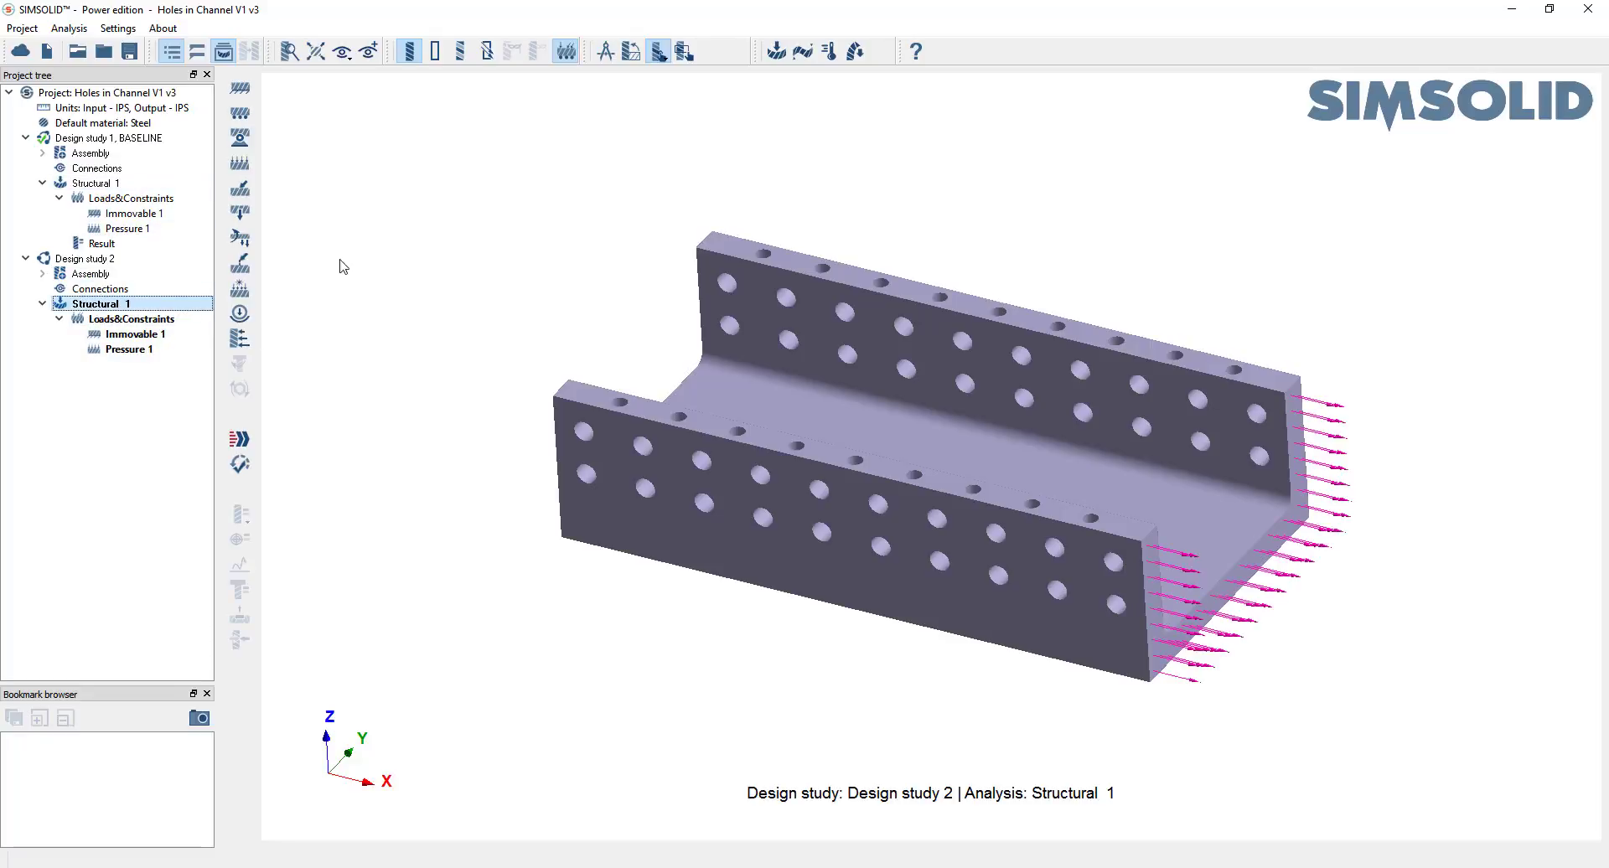
middle_click_drag(627, 246, 801, 521)
left_click(239, 439)
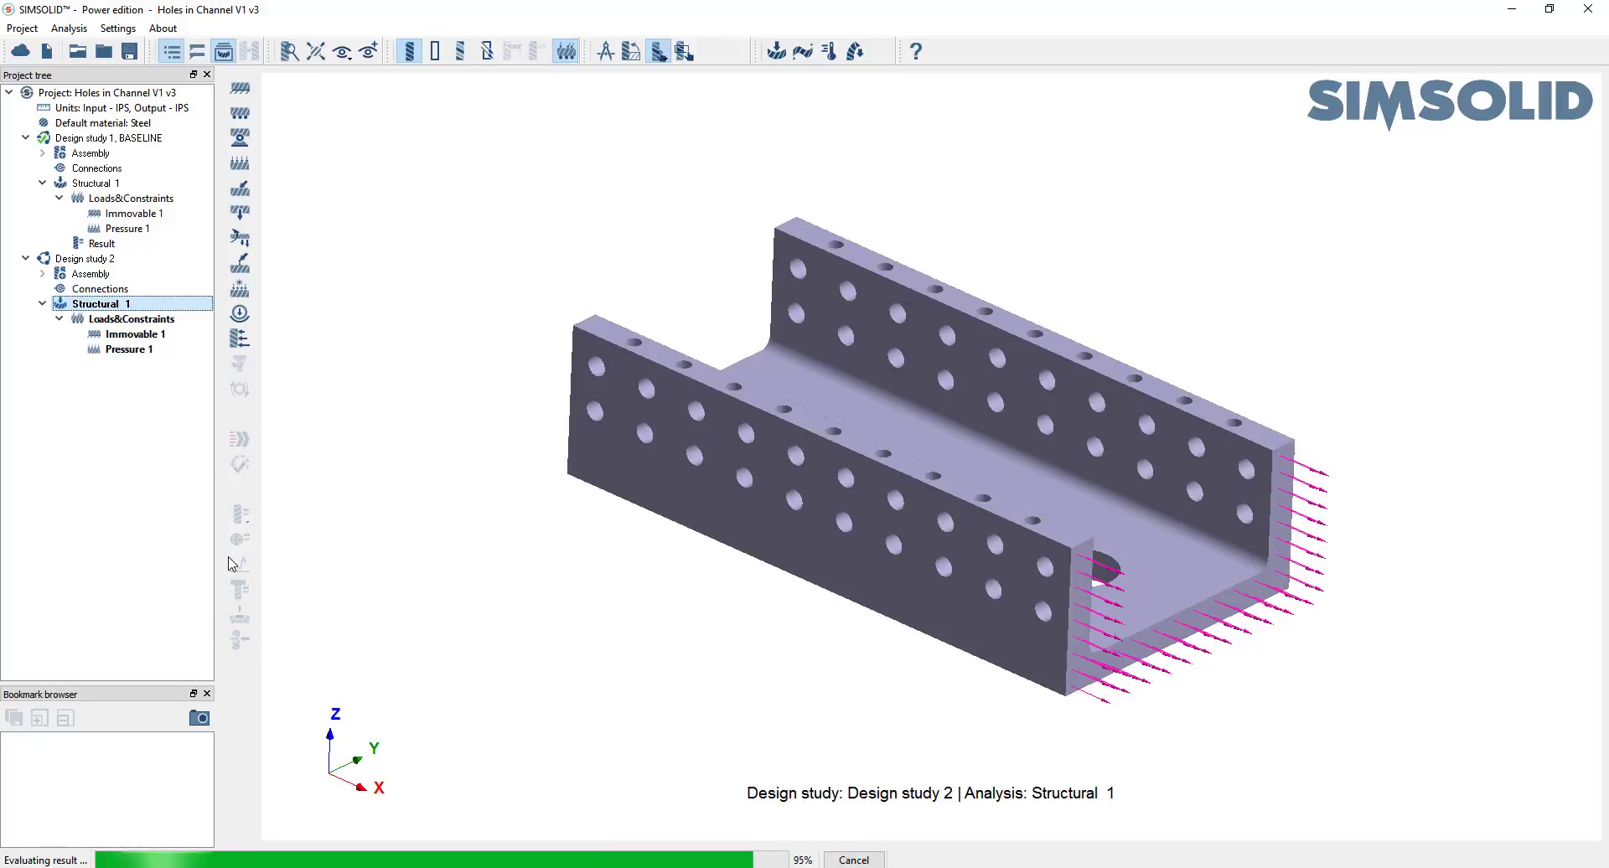
- Plot the Major Principal Stress for Design study 2 and compare it with the Design study 1 result
left_click(235, 523)
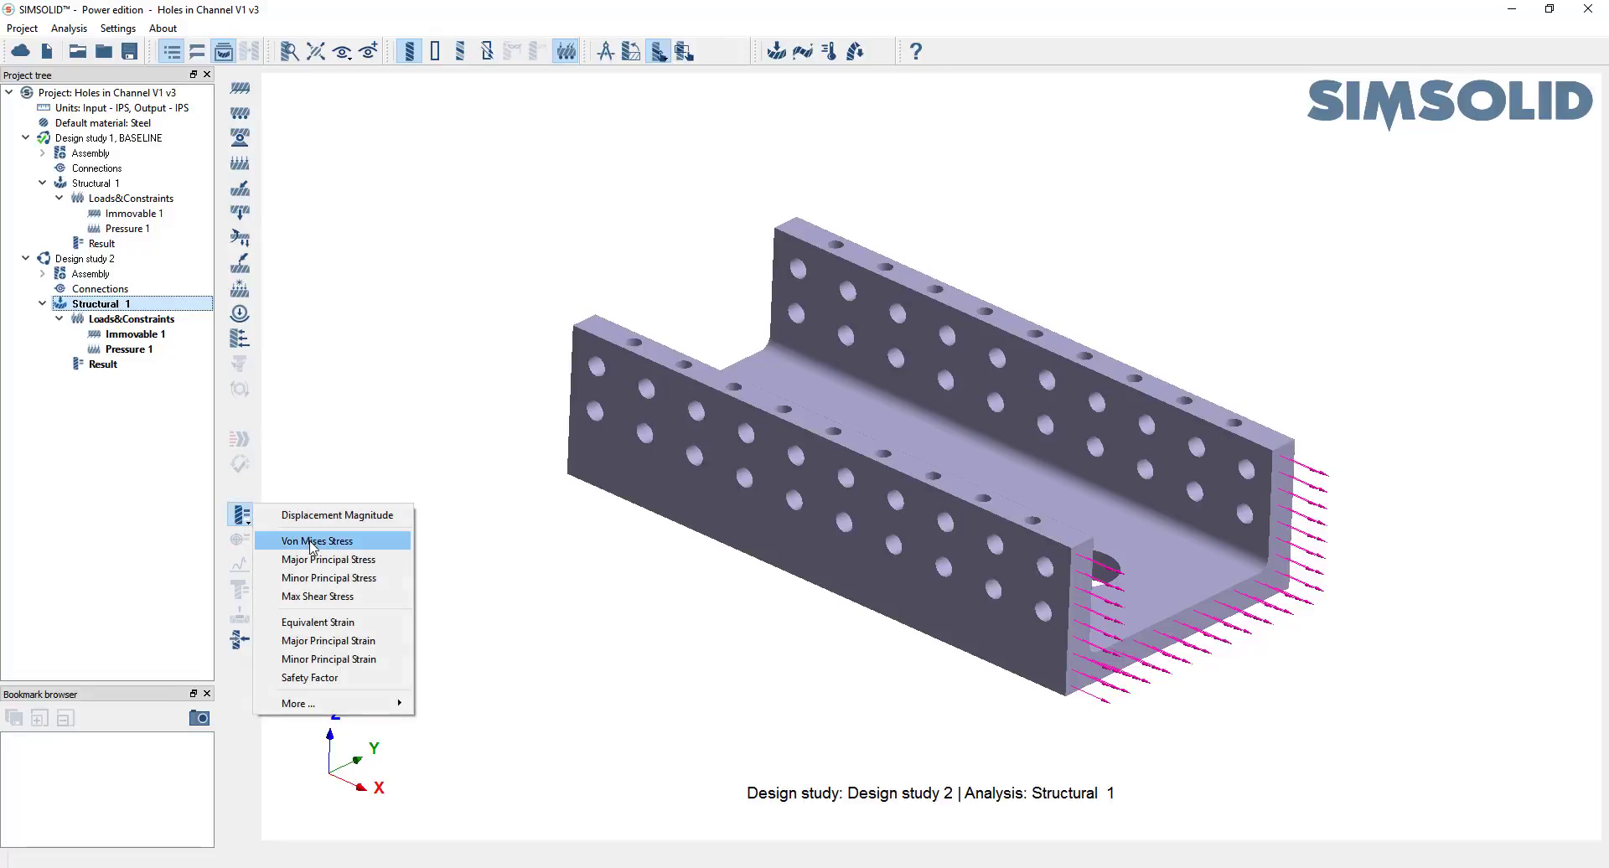
left_click(343, 560)
left_click_drag(806, 499, 628, 489)
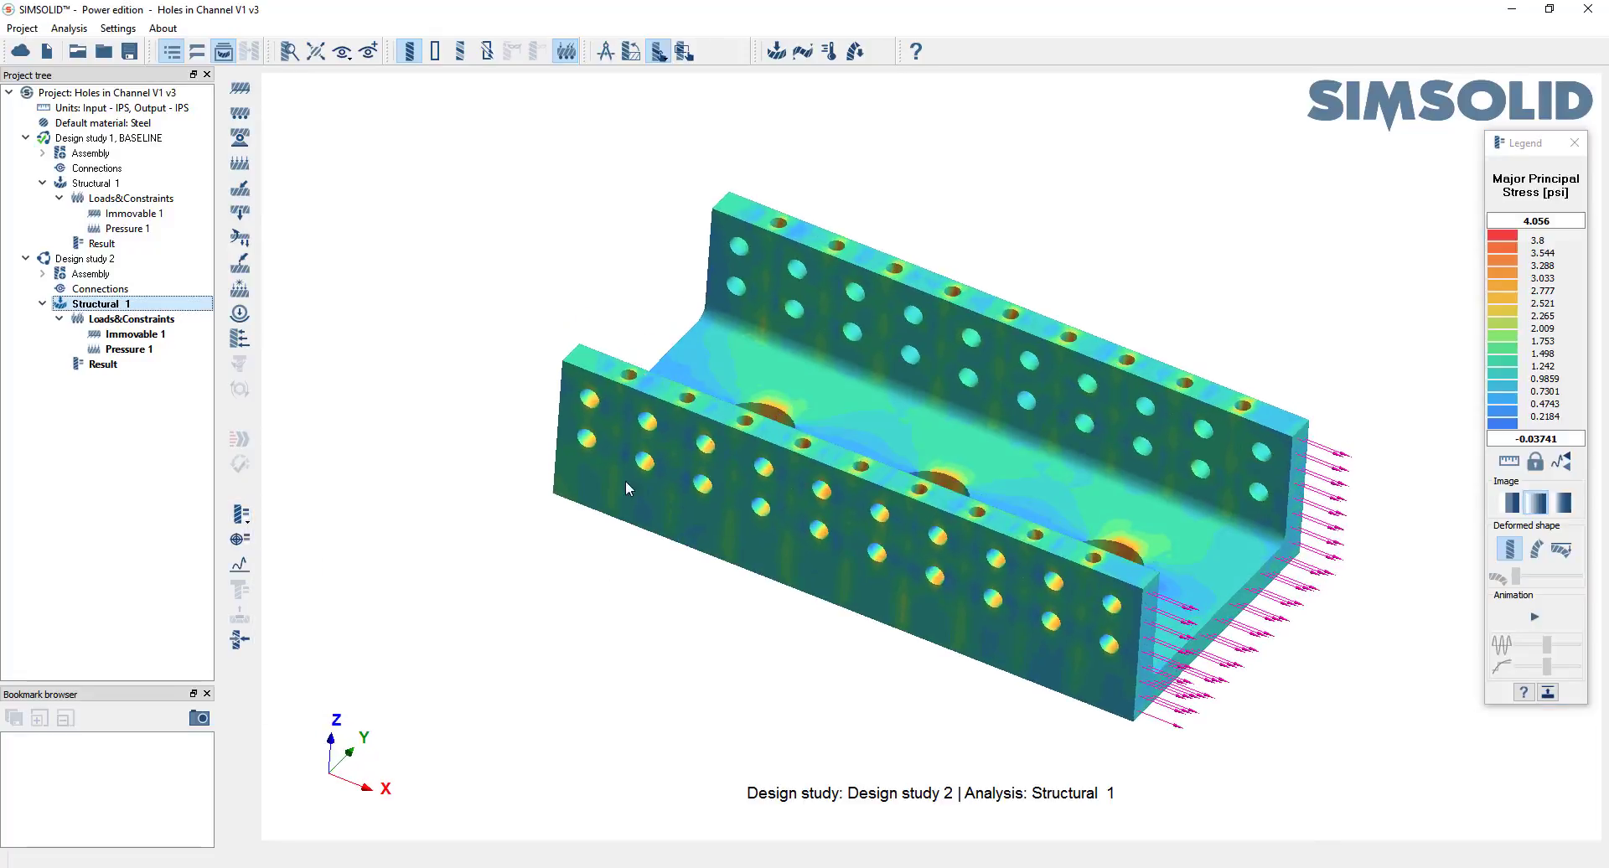
left_click(101, 243)
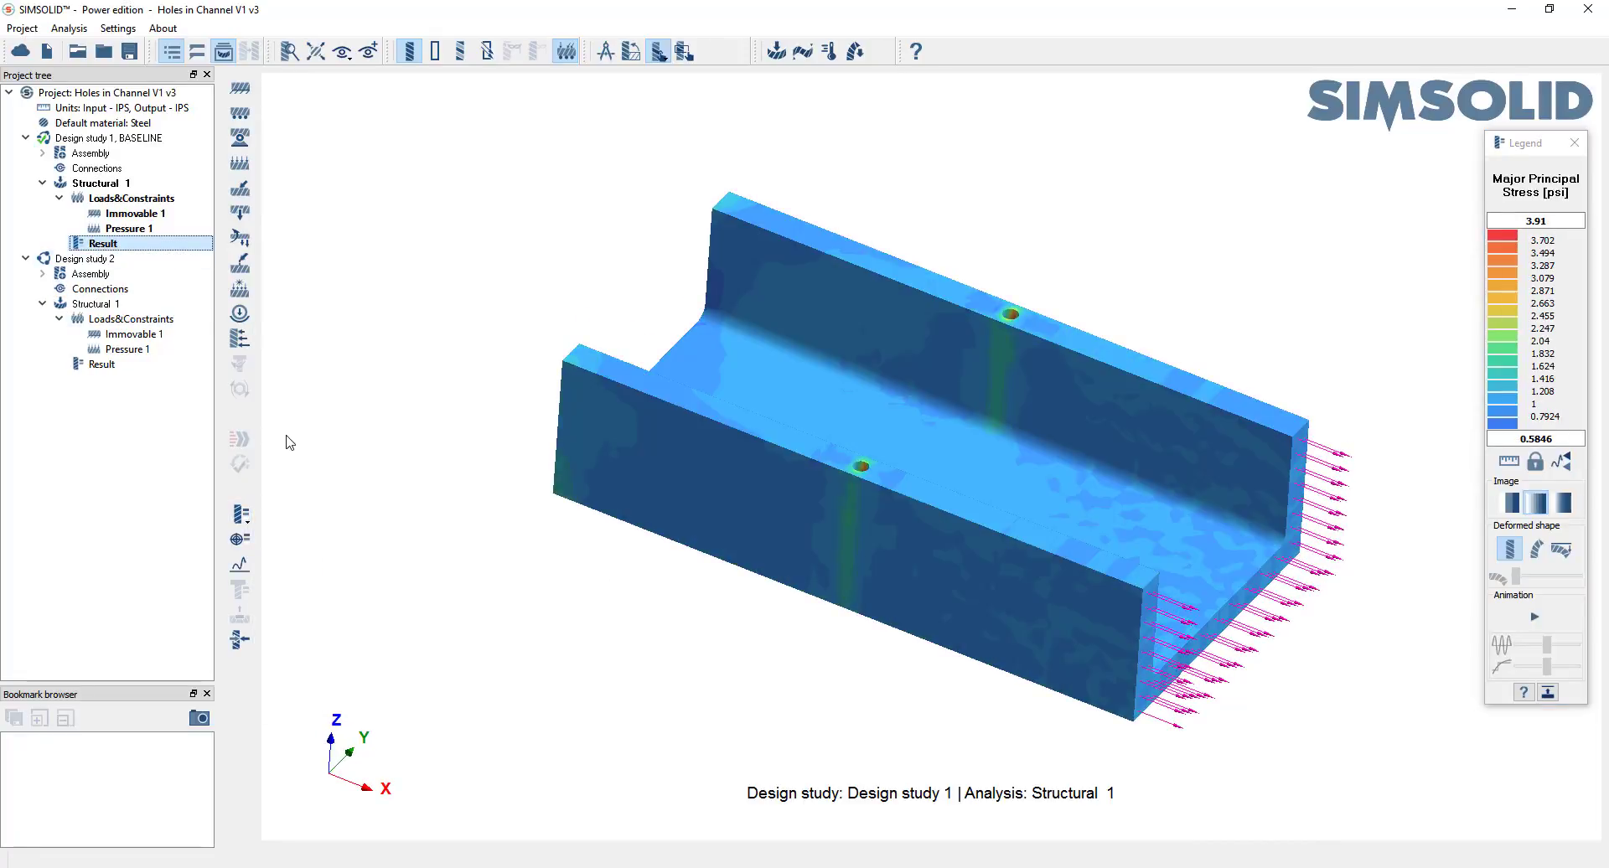
left_click(95, 303)
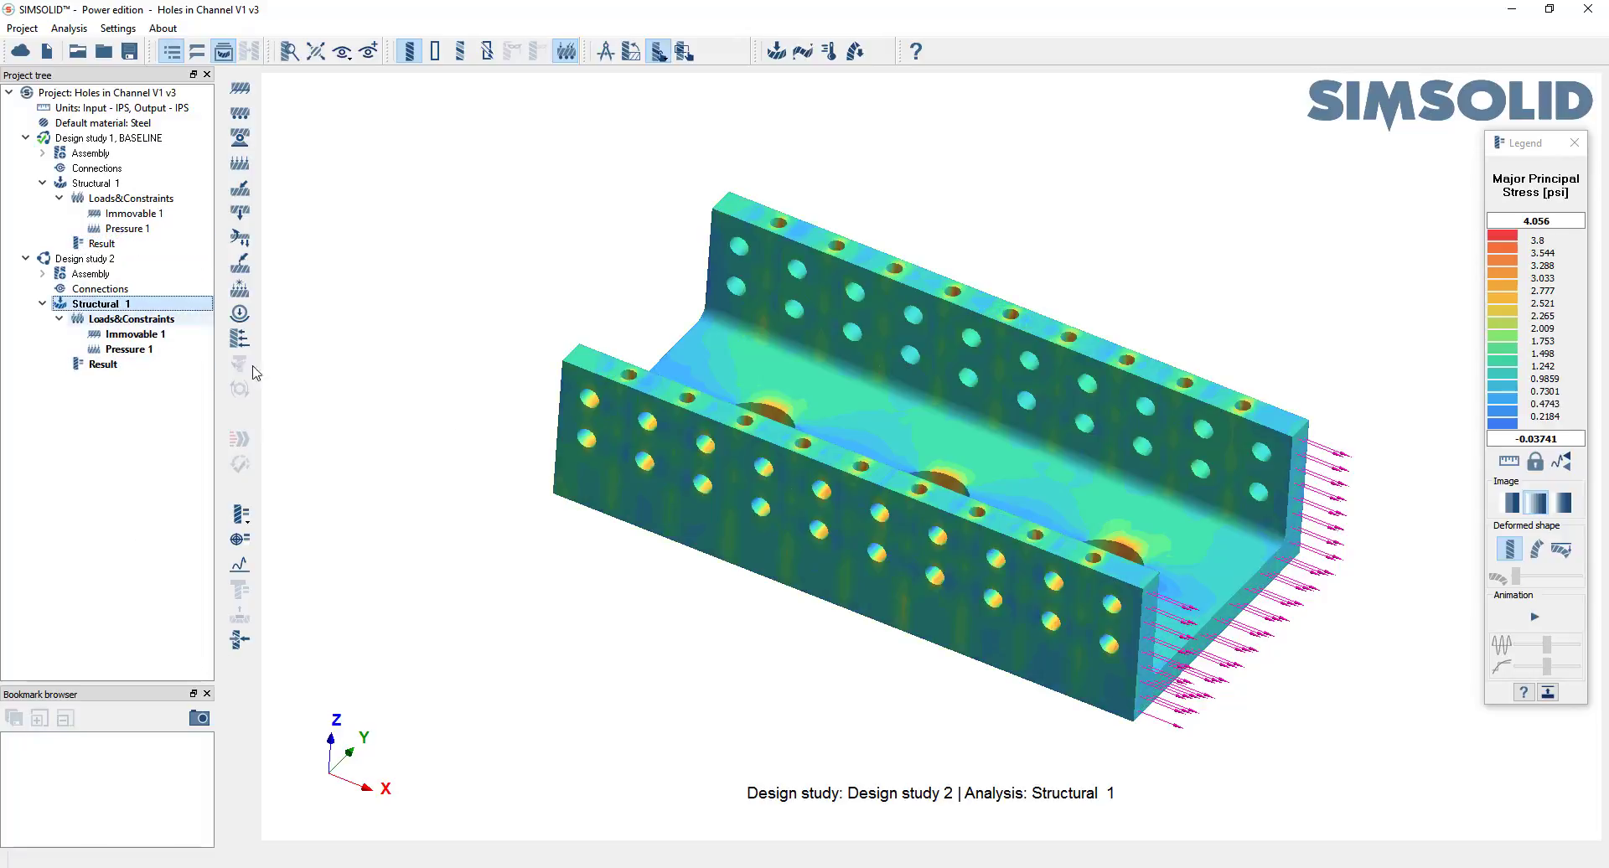
- Examine the major principal stress around the large web holes and the small wall holes of the Design study 2 channel
scroll(869, 480, "up", 3)
scroll(862, 486, "up", 2)
left_click_drag(782, 547, 946, 573)
left_click_drag(831, 513, 762, 547)
right_click_drag(860, 680, 863, 634)
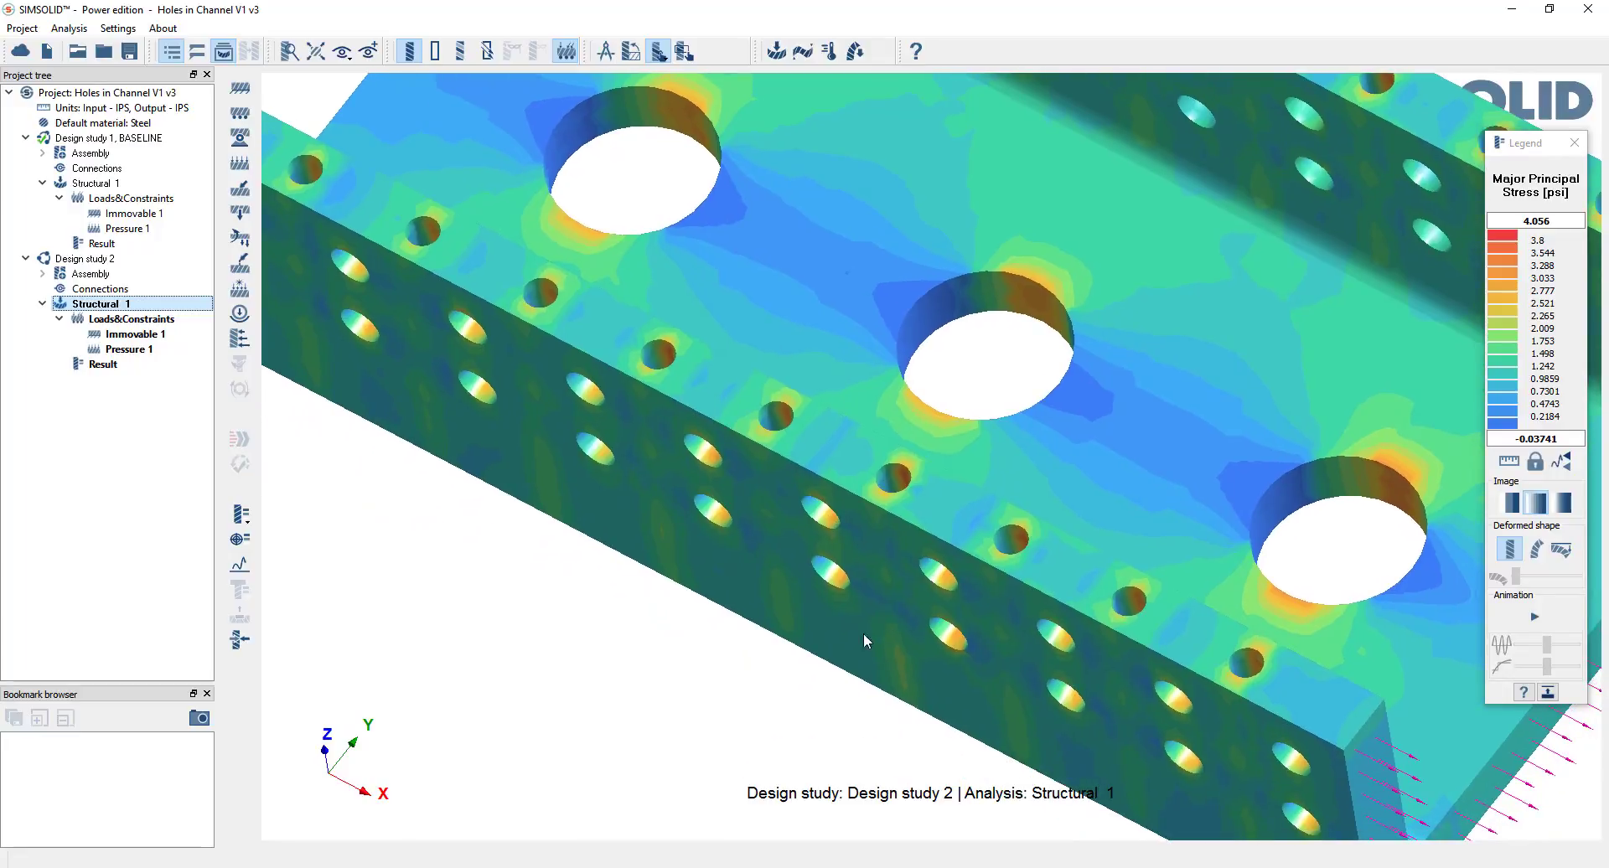
left_click_drag(776, 557, 779, 480)
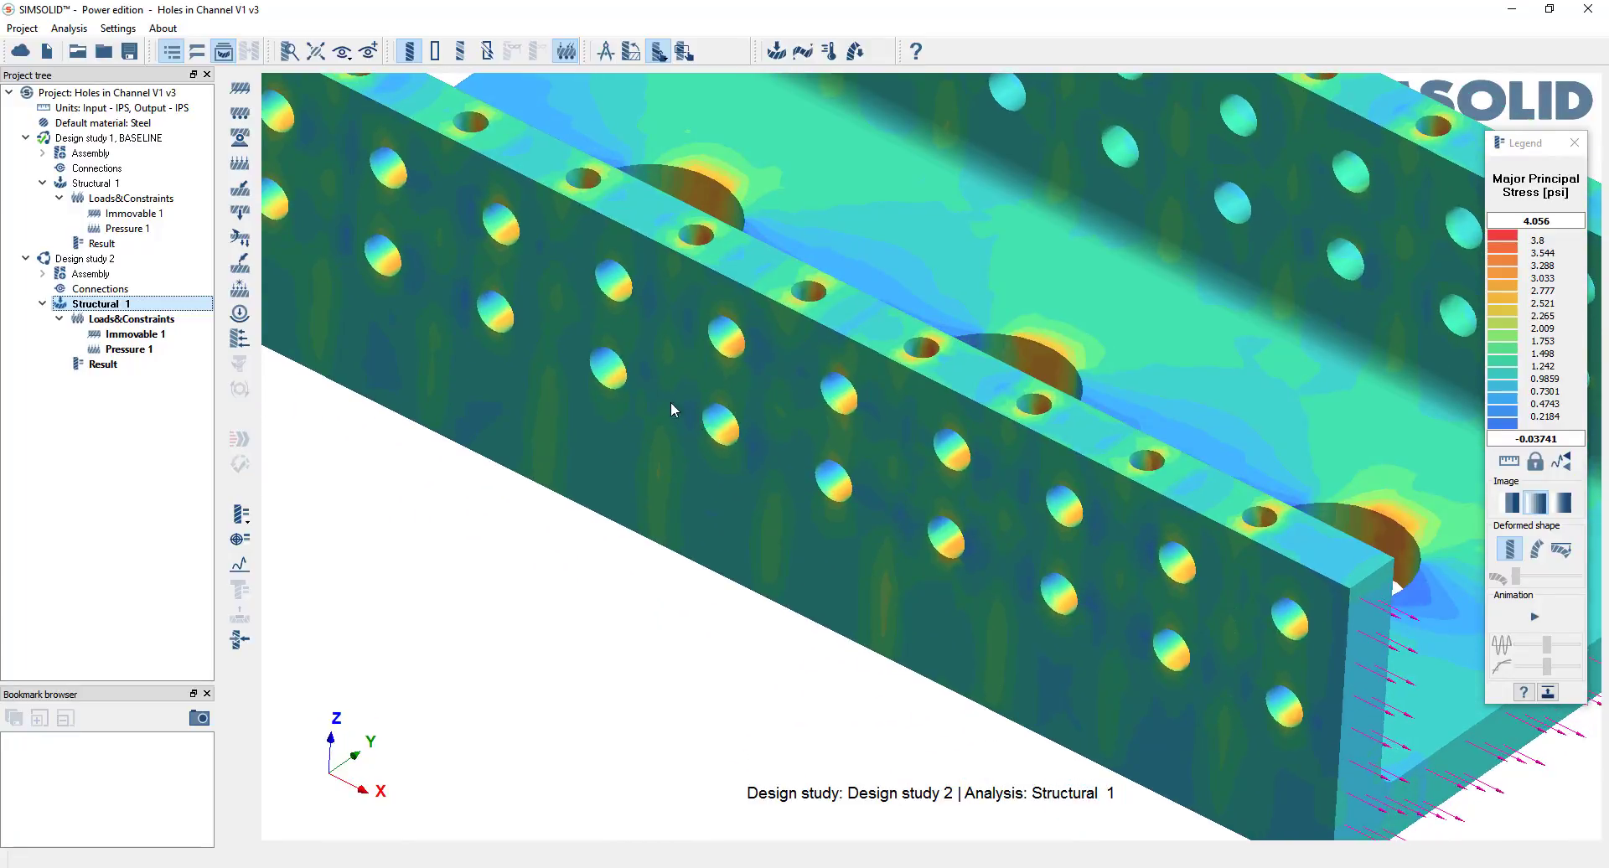
right_click_drag(661, 434, 708, 544)
scroll(840, 402, "down", 4)
left_click_drag(842, 345, 847, 381)
right_click_drag(849, 384, 686, 413)
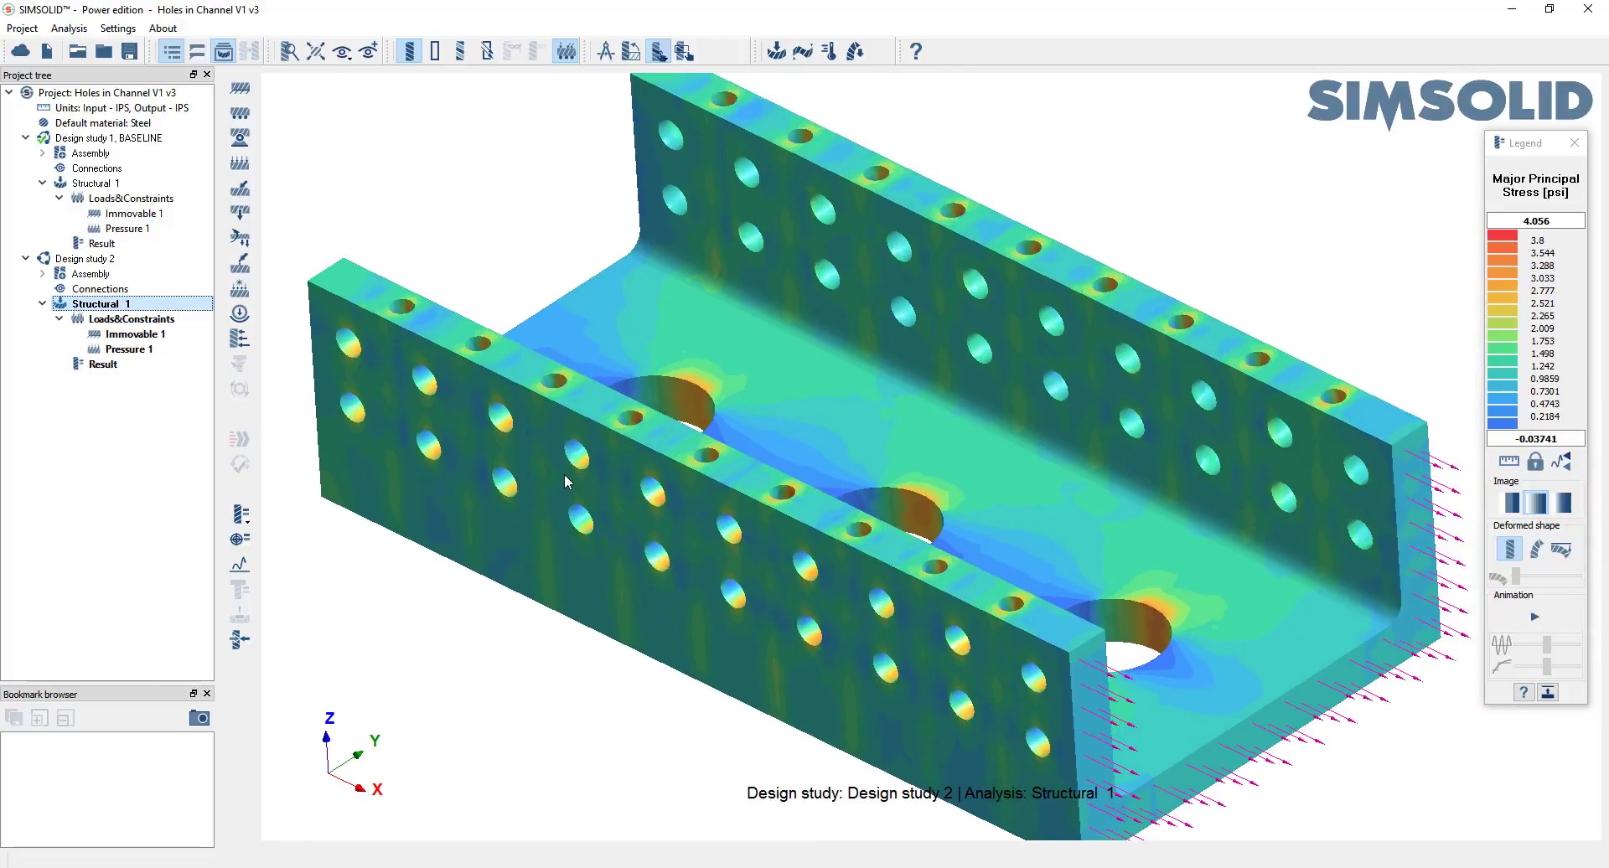
left_click_drag(566, 482, 586, 454)
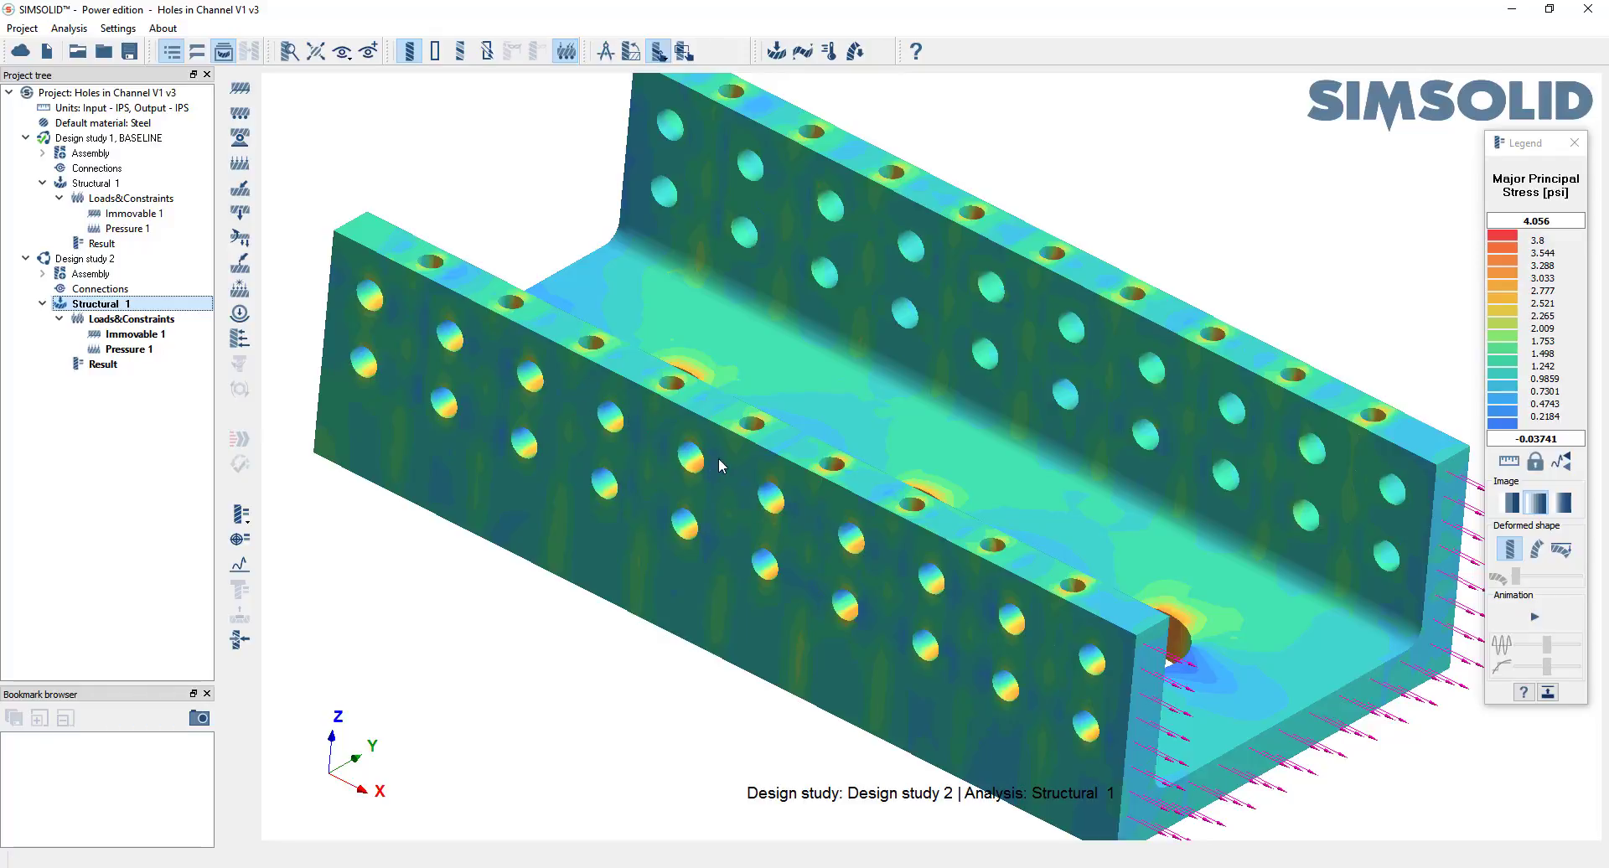
scroll(659, 475, "down", 5)
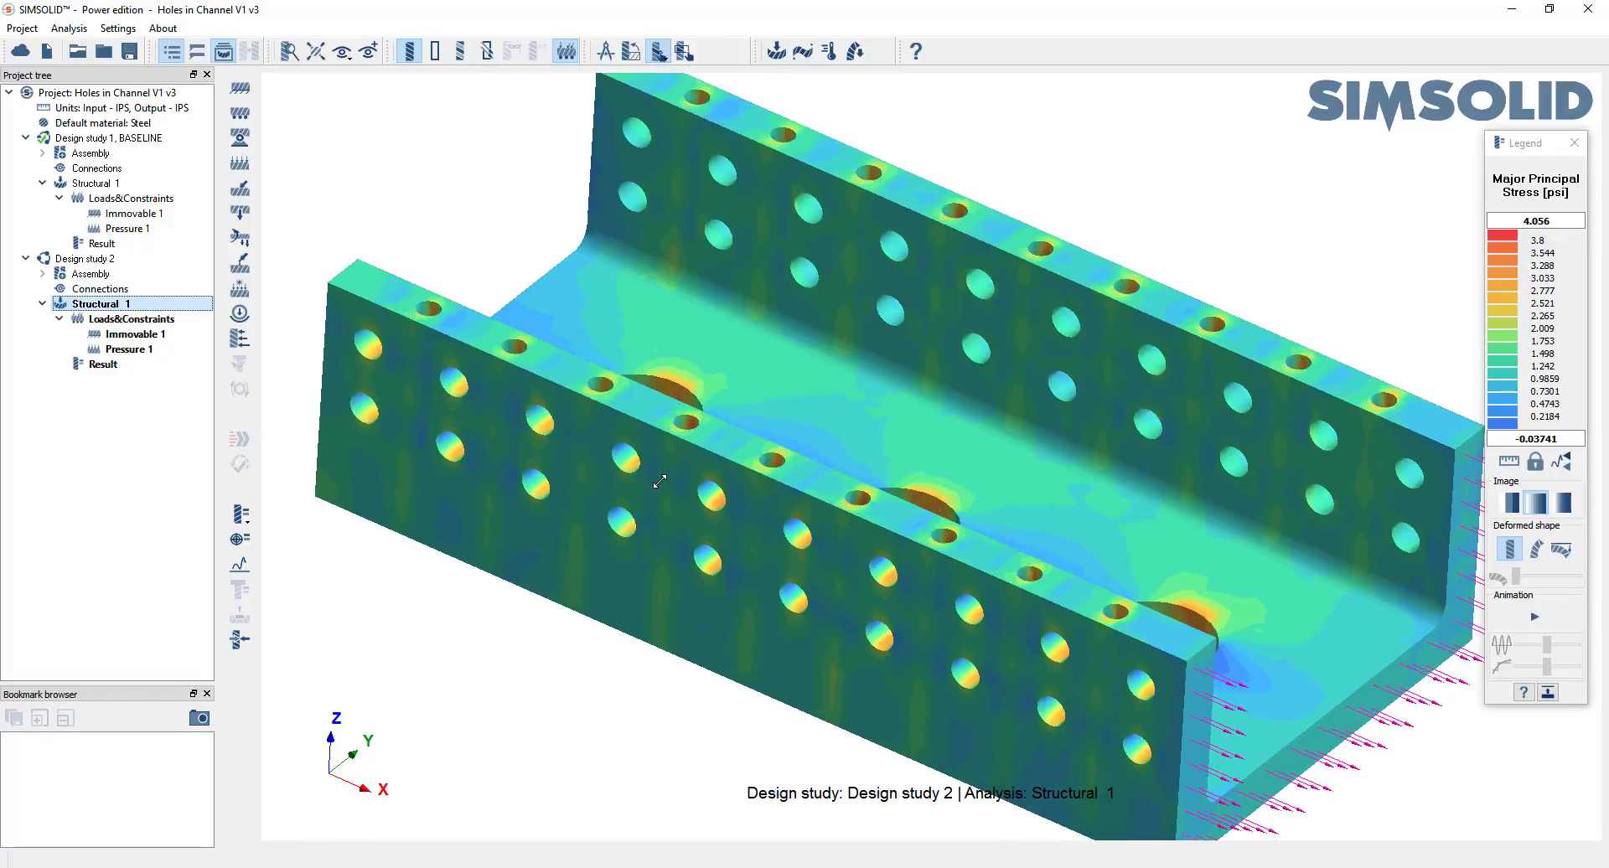
left_click_drag(809, 489, 606, 379)
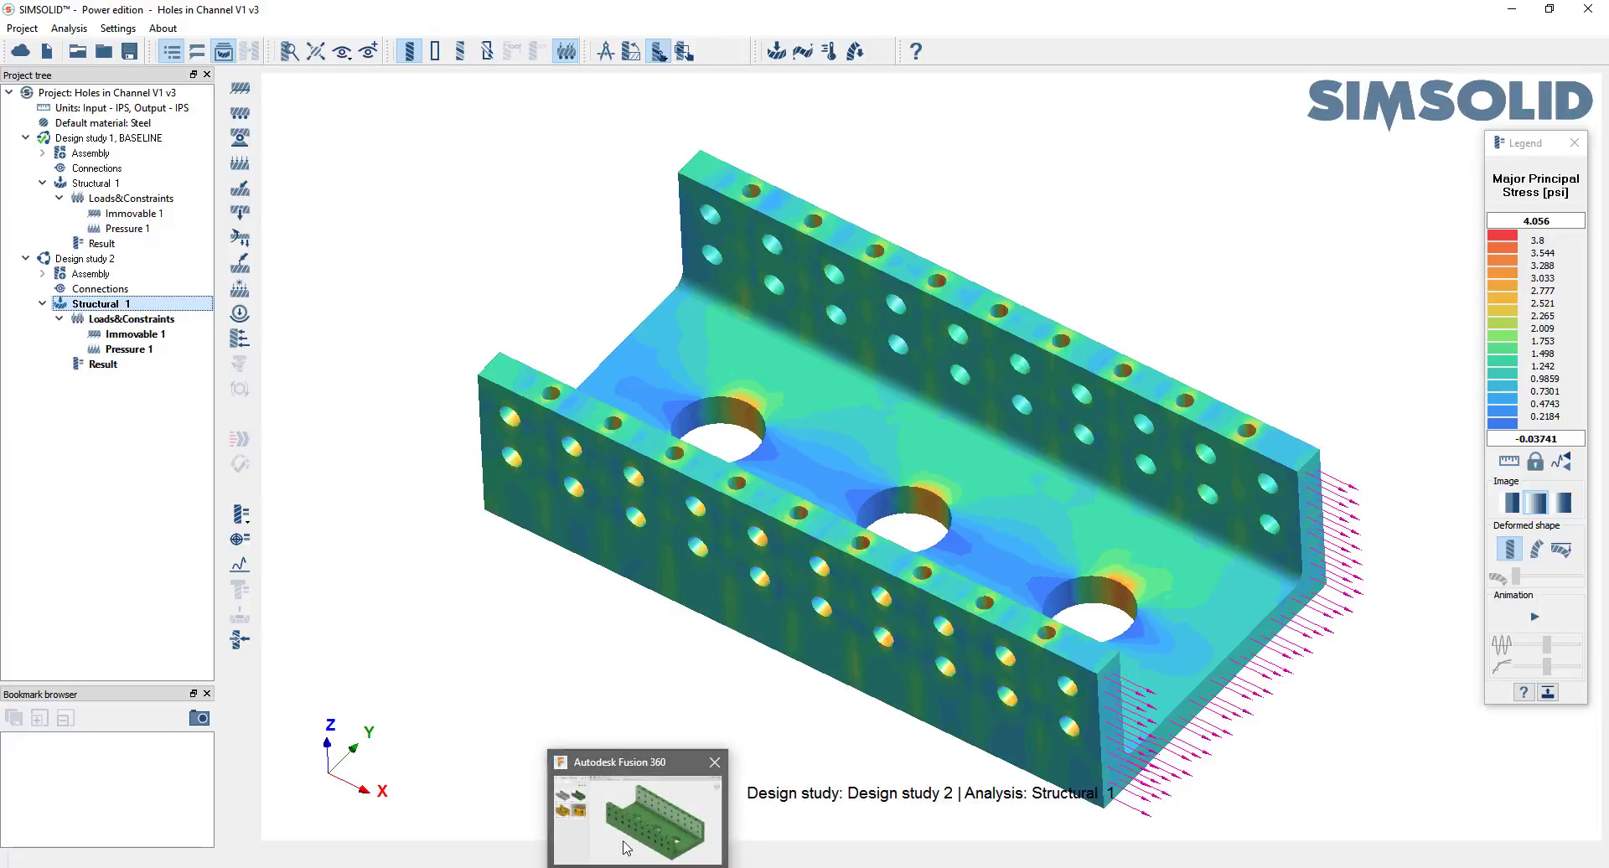
- Switch to Fusion 360 and export the Holes in Channel V3 assembly into the existing SIMSOLID project Holes in Channel V1 v3
left_click(624, 844)
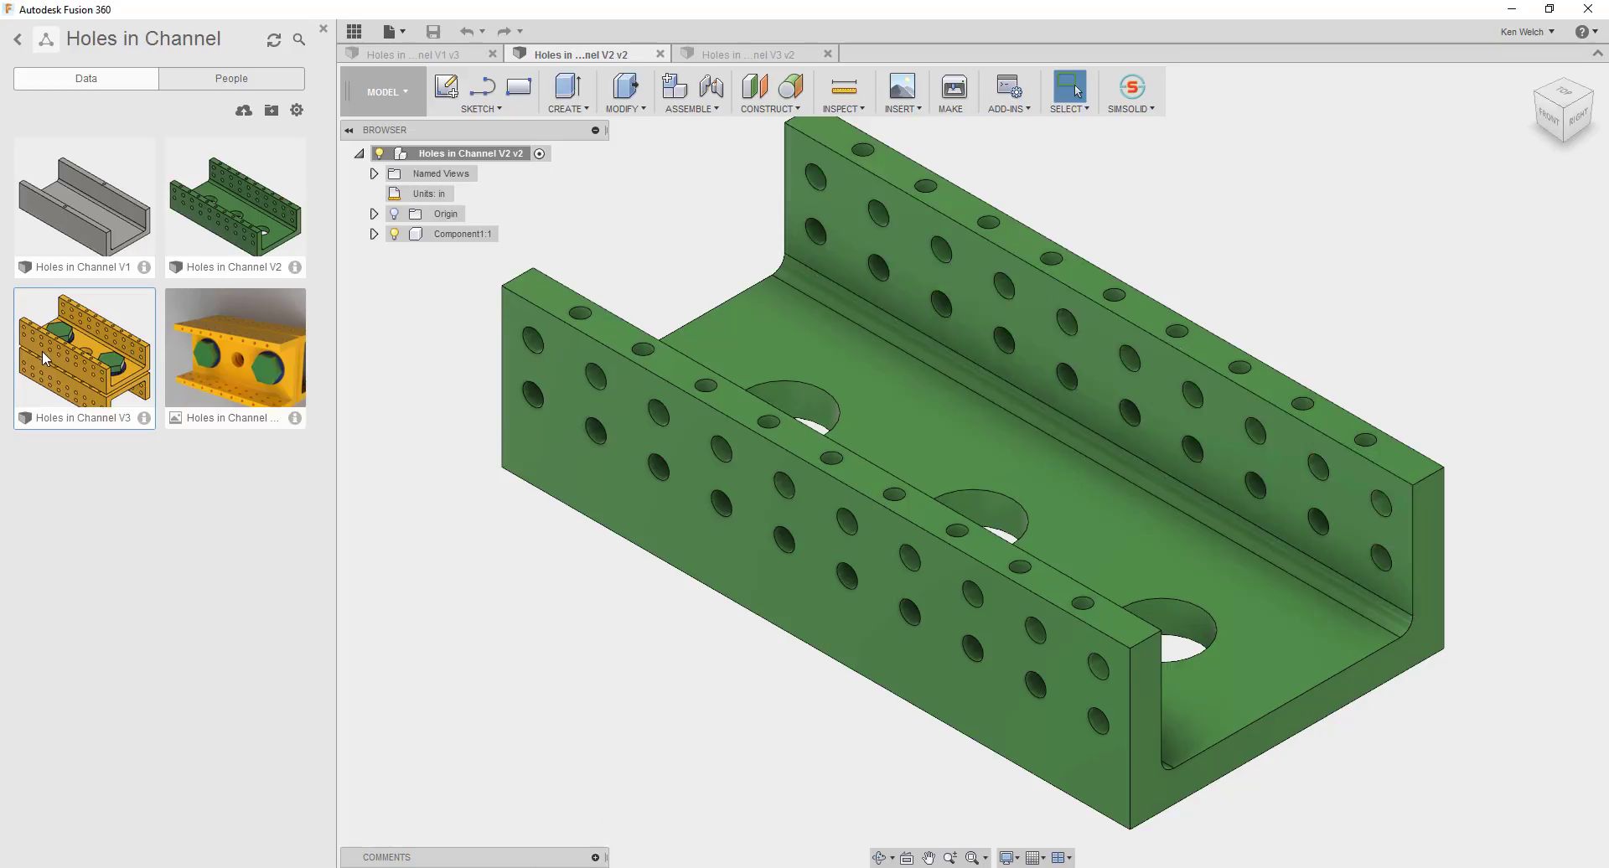
left_click(787, 59)
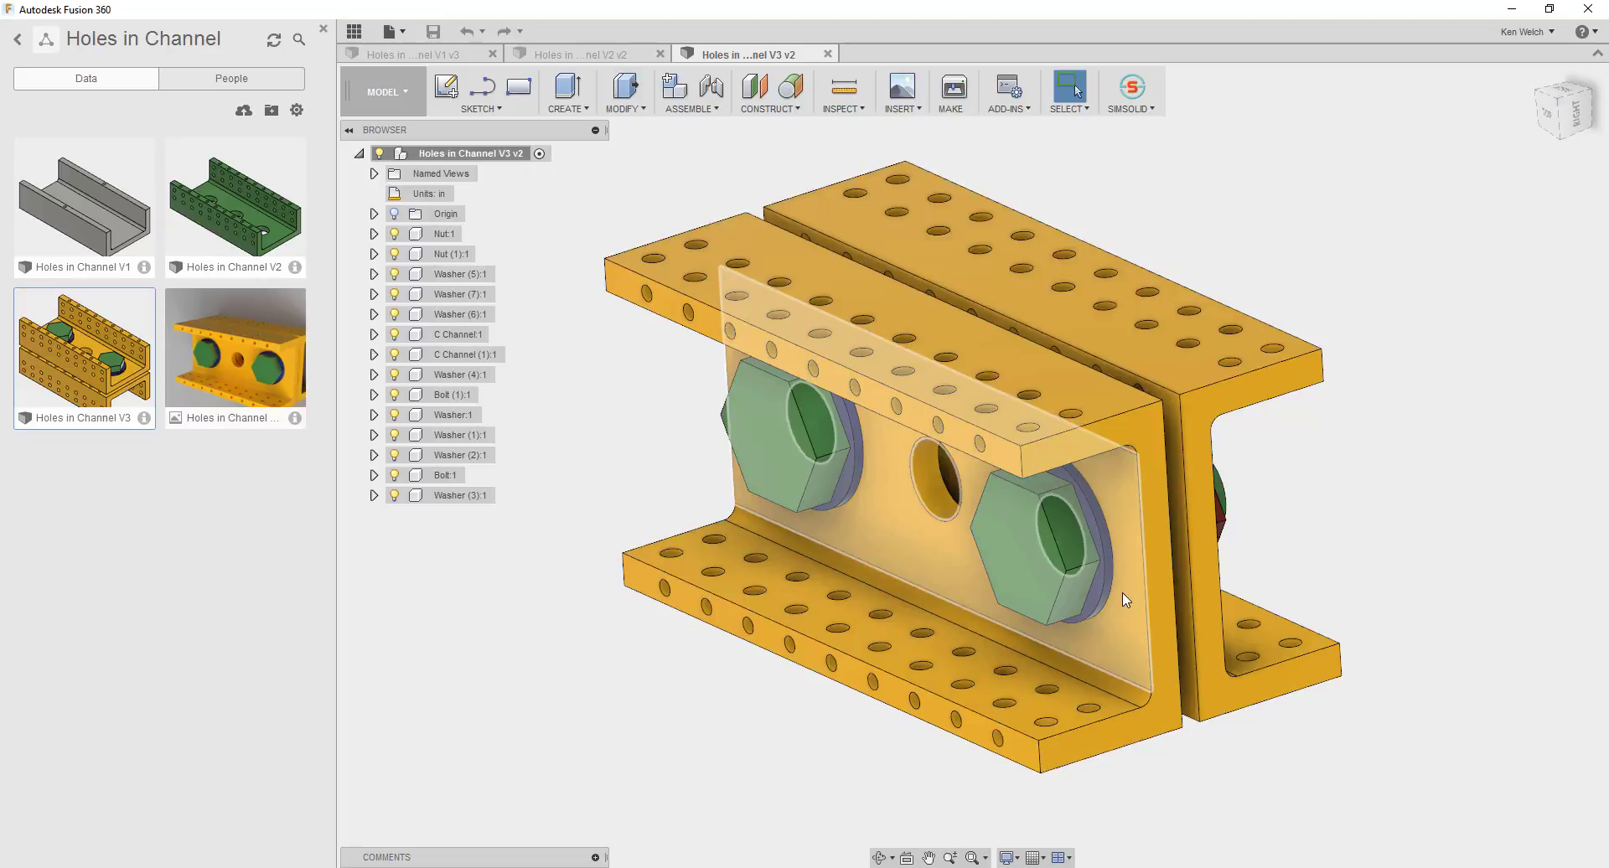
middle_click_drag(1125, 600, 1189, 473, "shift")
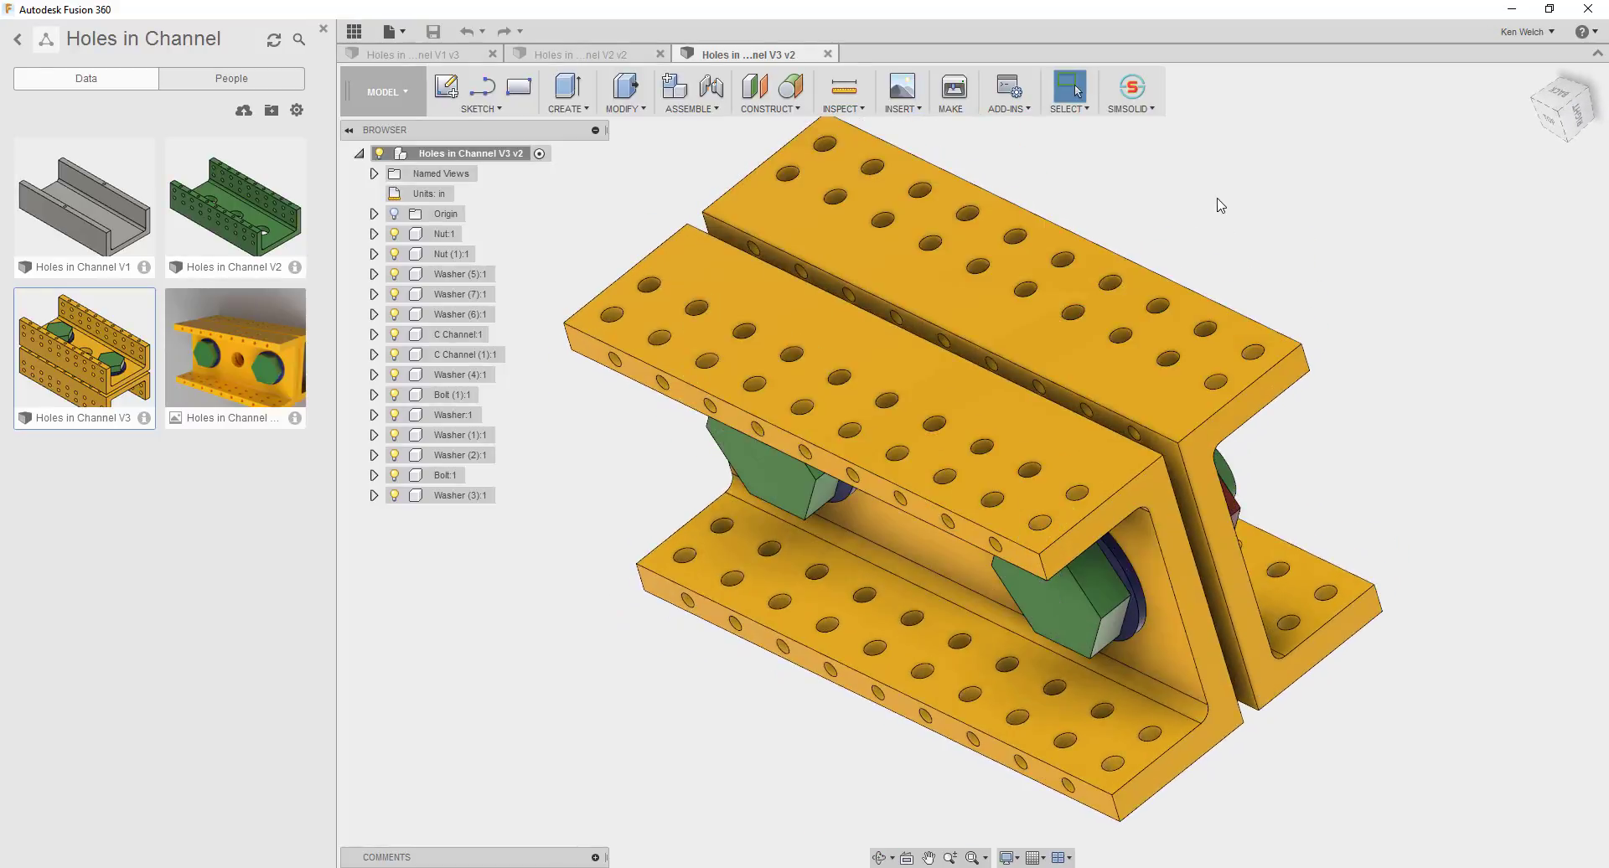
left_click(1123, 94)
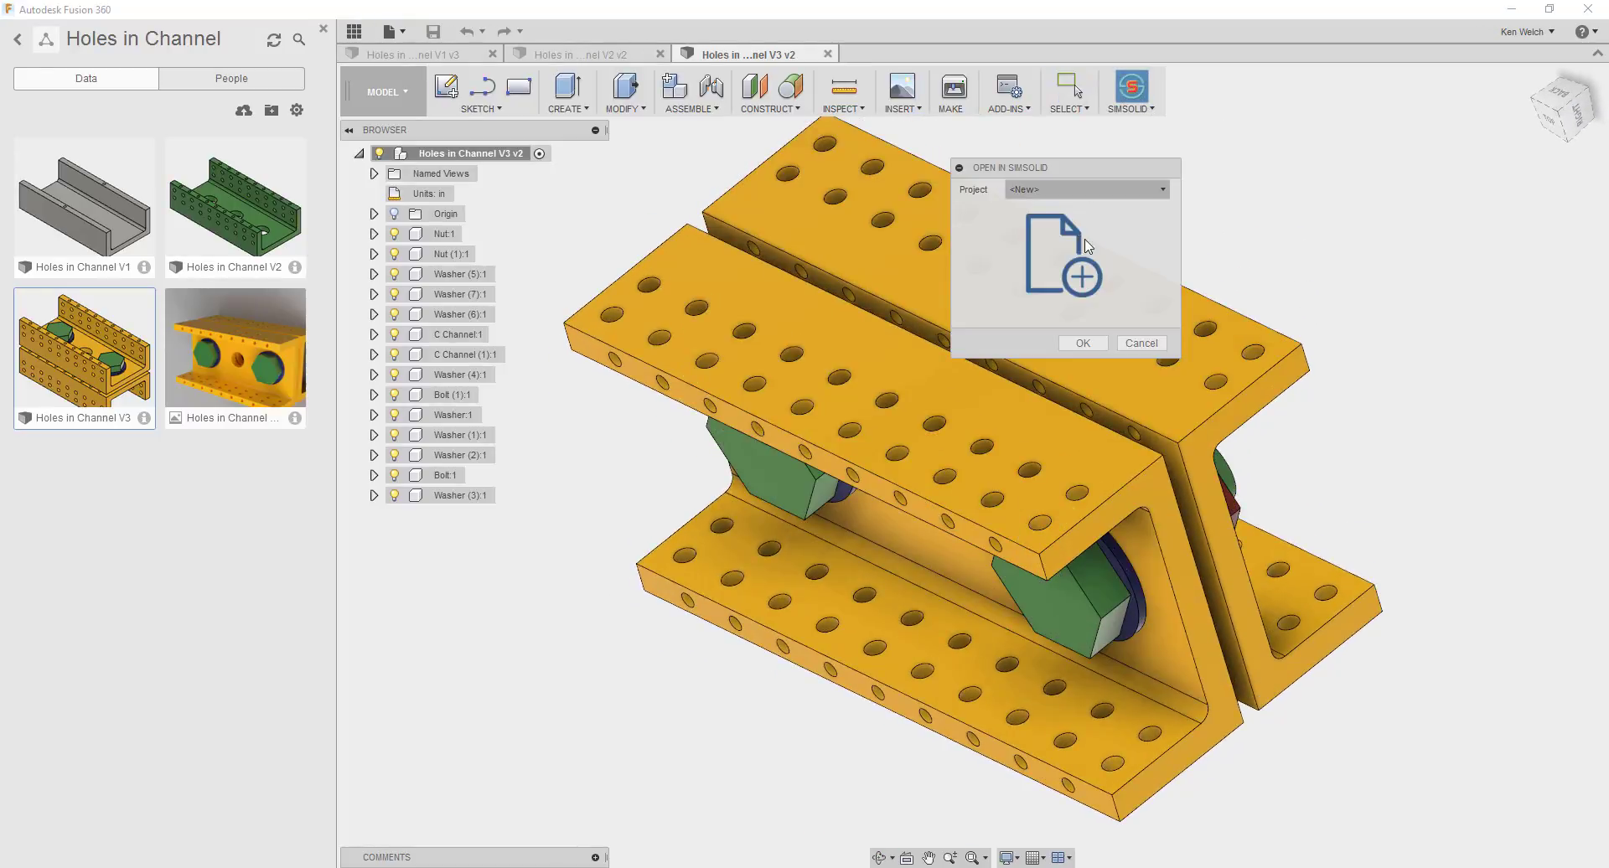
left_click(1039, 191)
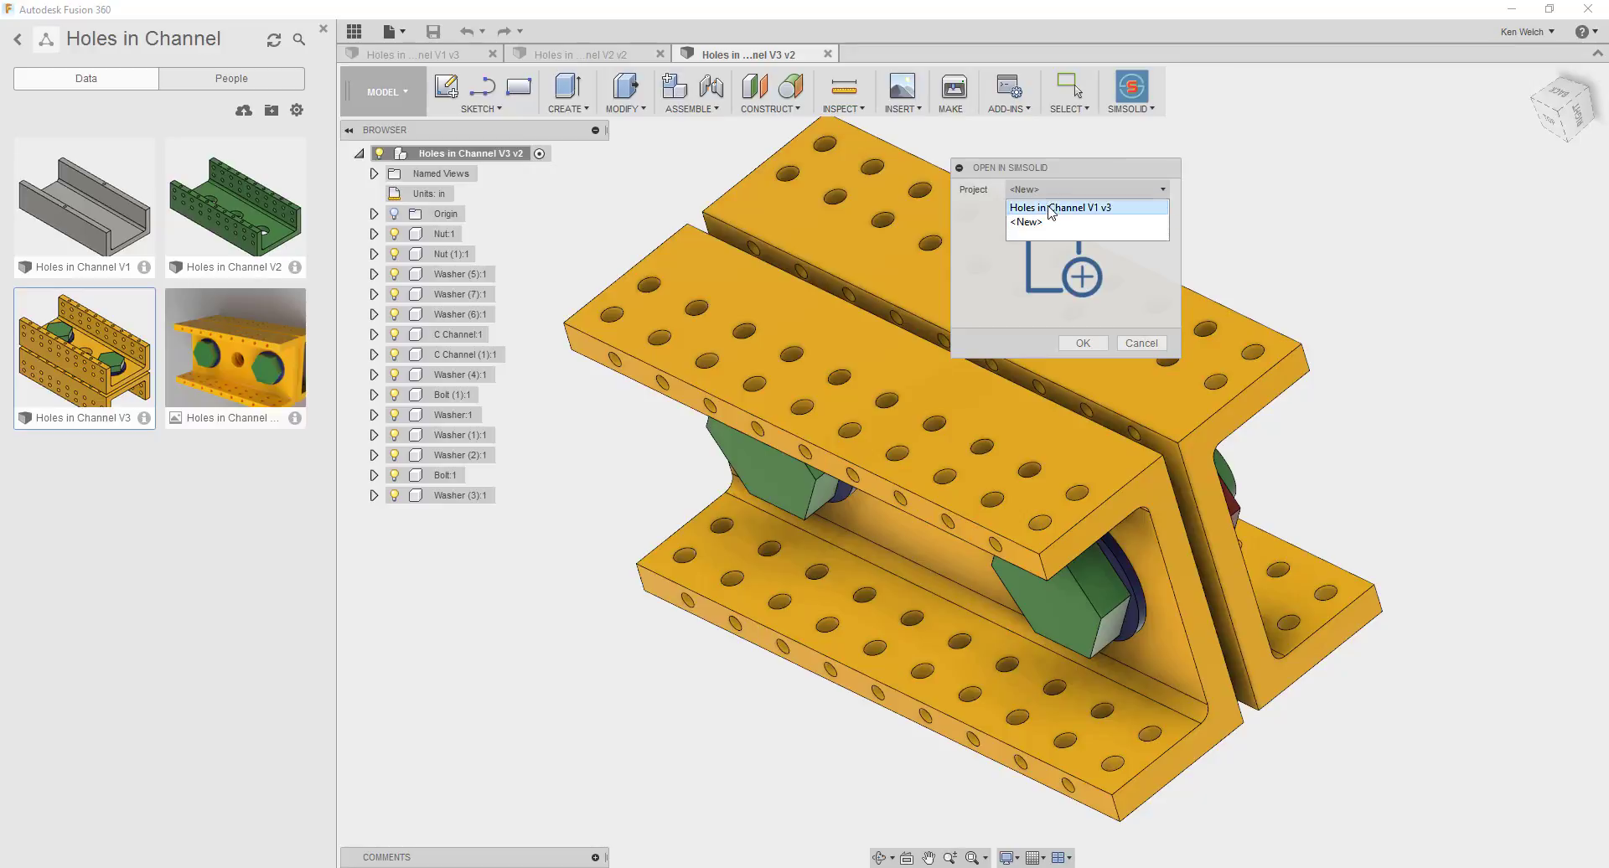
left_click(1057, 208)
left_click(1083, 342)
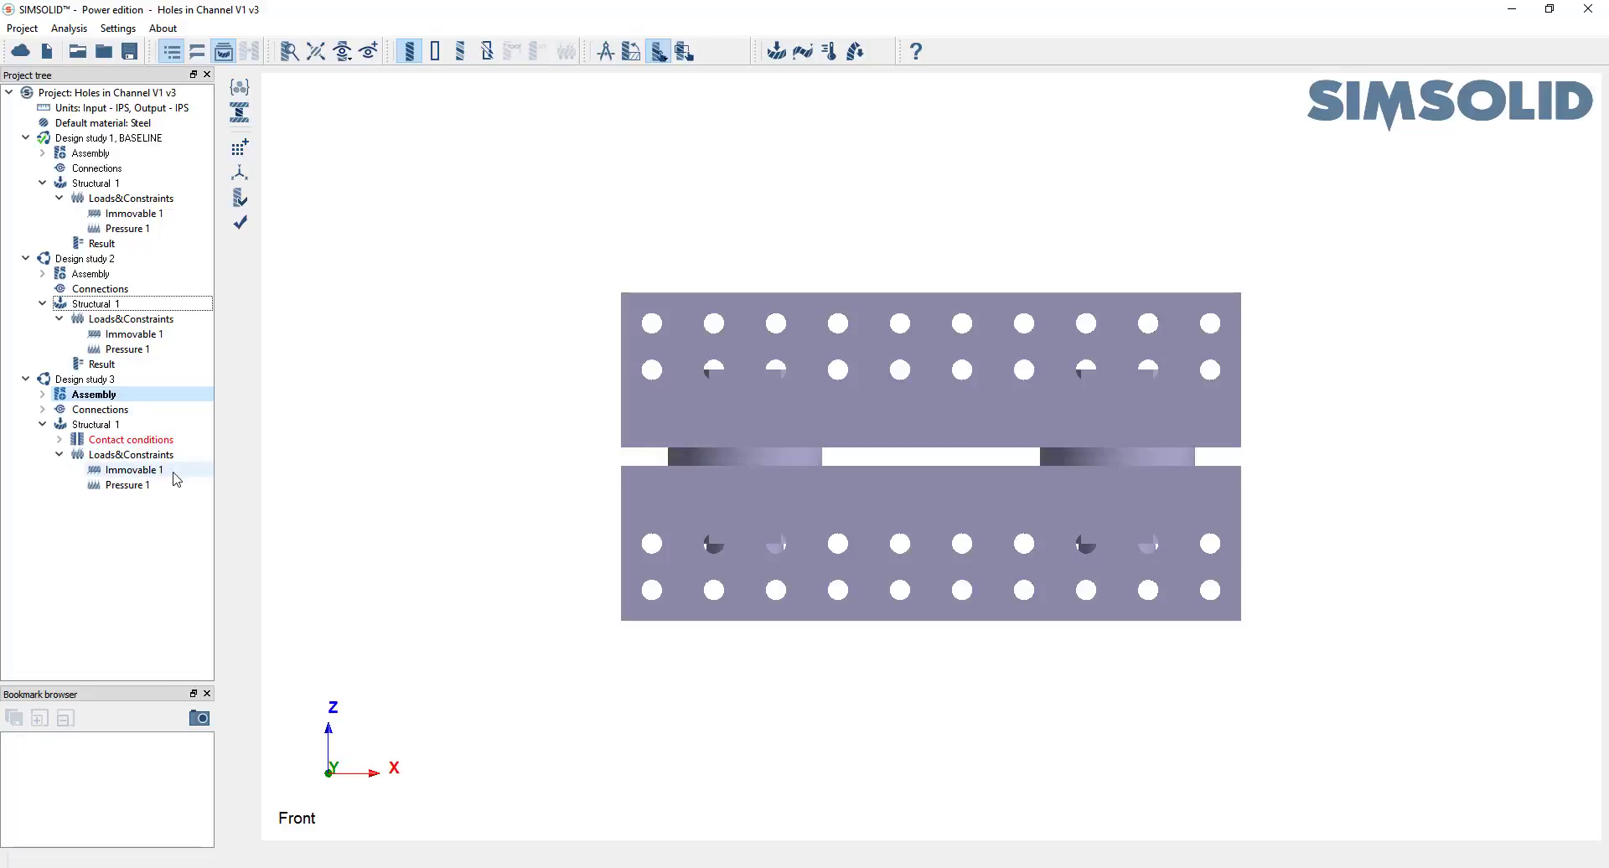
- Accept all red contact conditions in Design study 3's Structural 1 and check the copied pressure load on the assembly
right_click(138, 439)
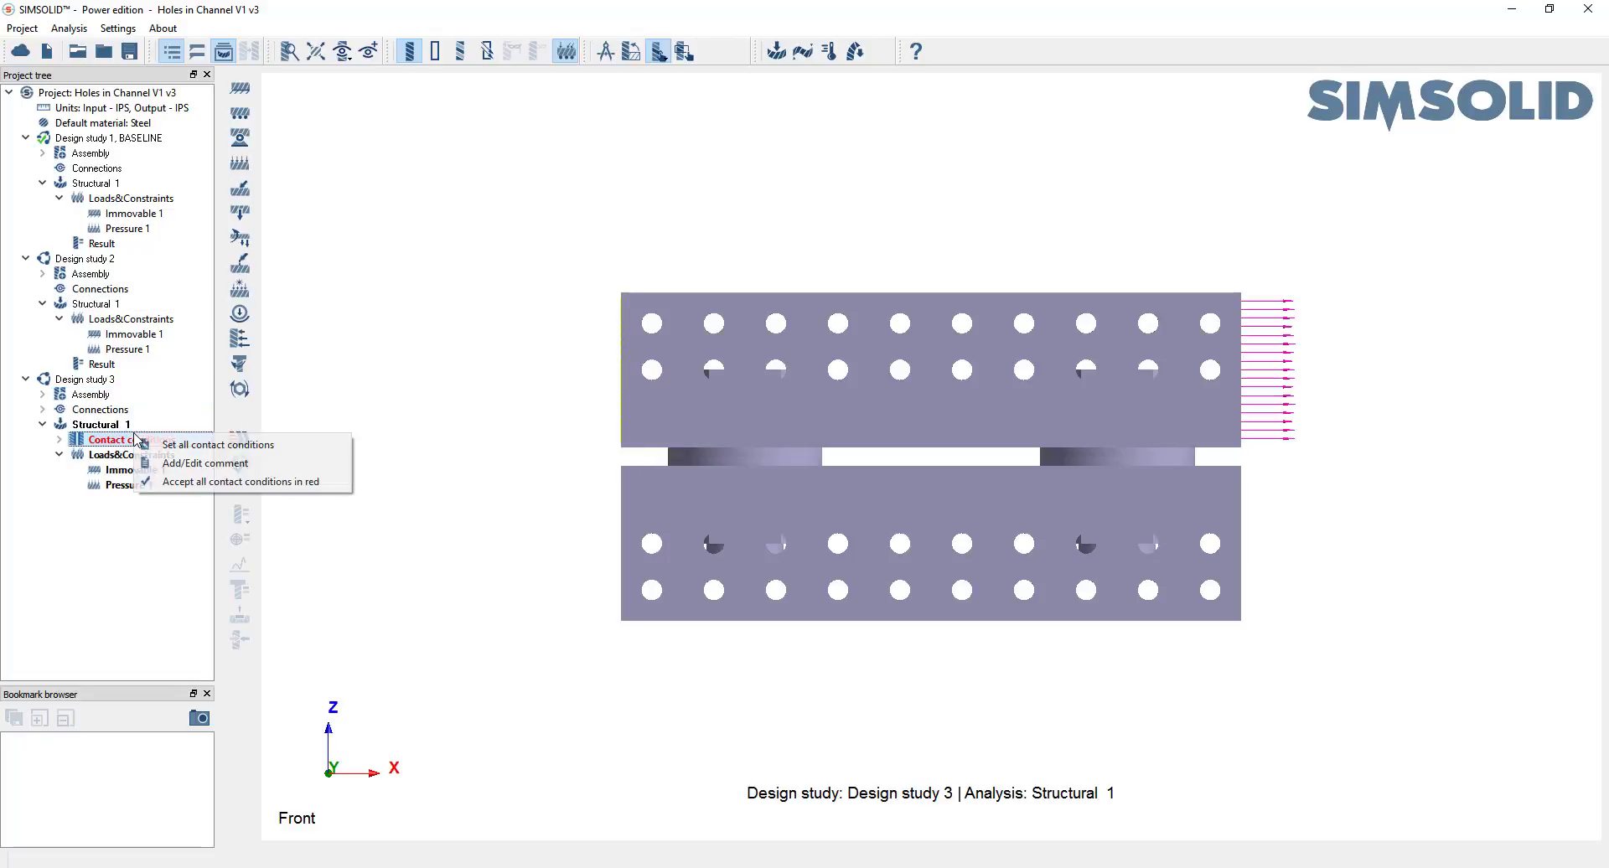
left_click(171, 485)
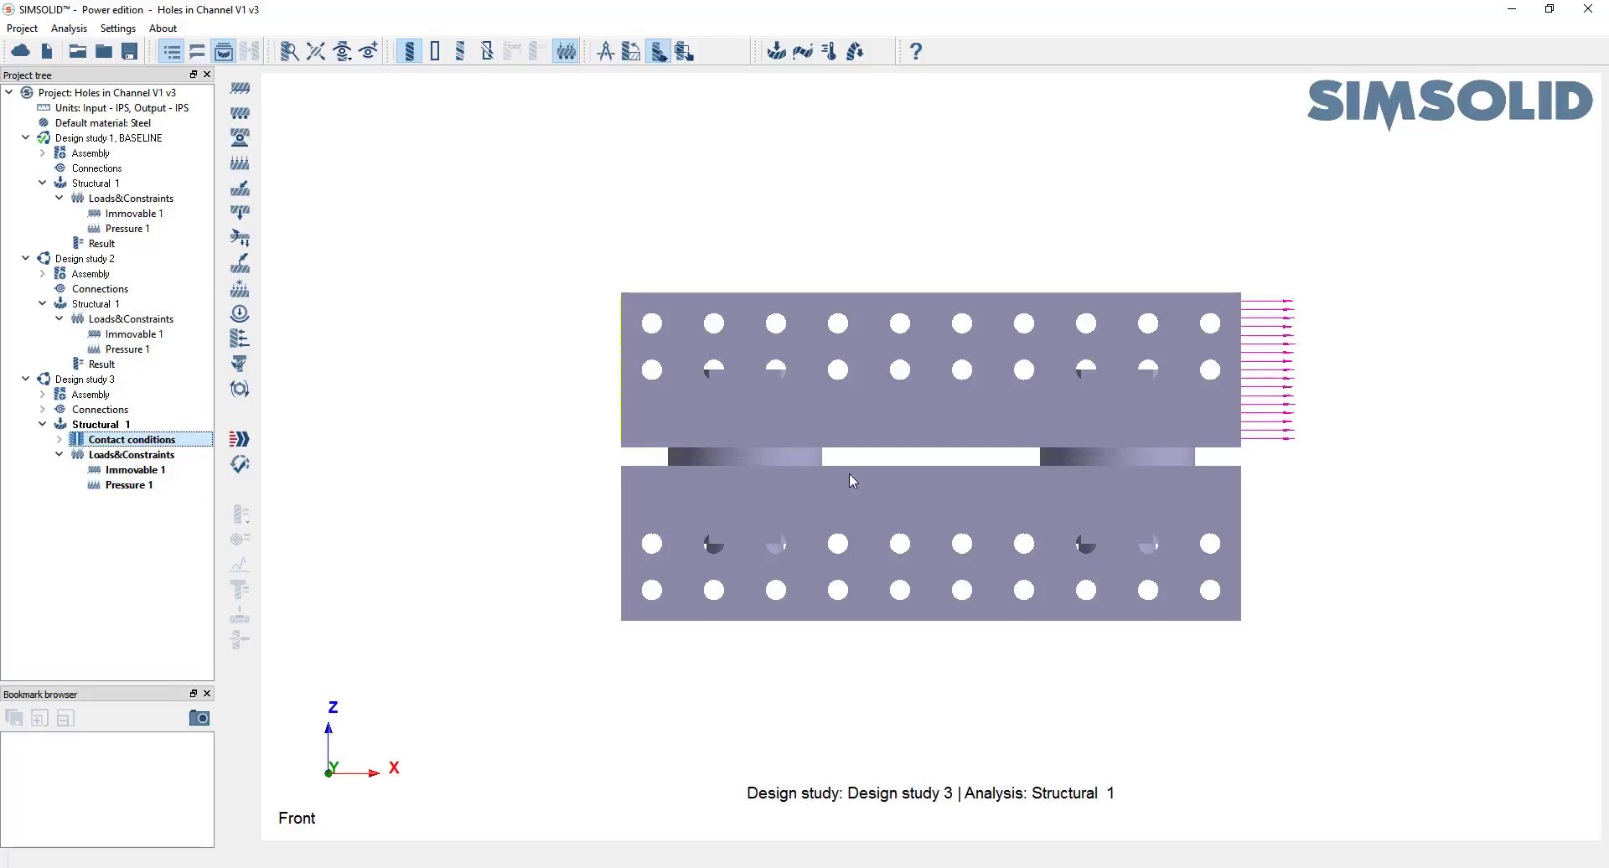
left_click_drag(899, 532, 787, 586)
left_click_drag(695, 365, 625, 586)
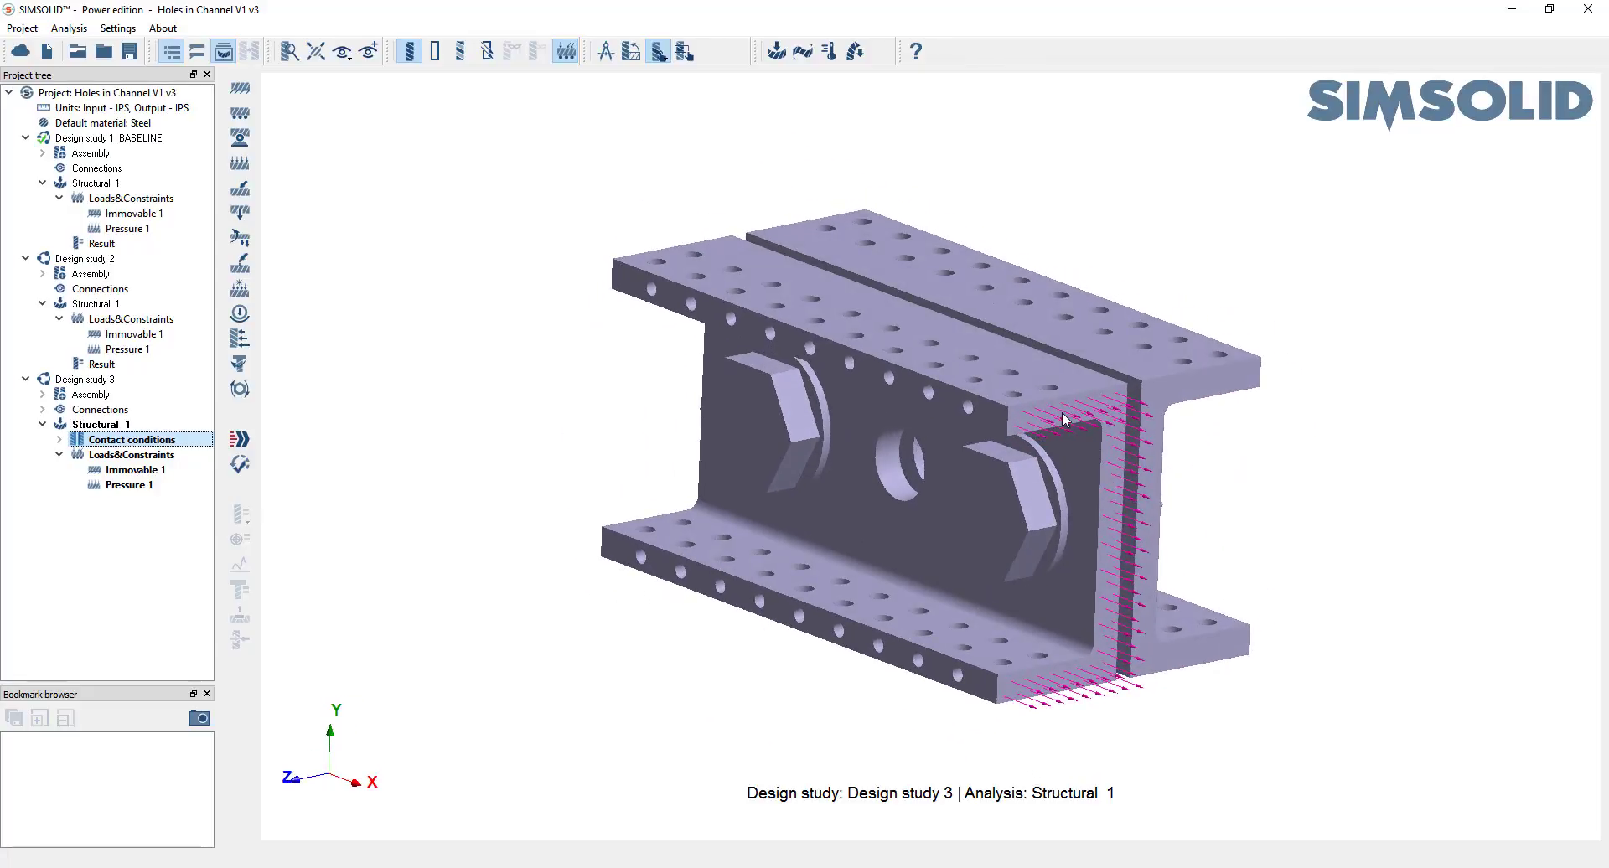
right_click_drag(718, 465, 655, 431)
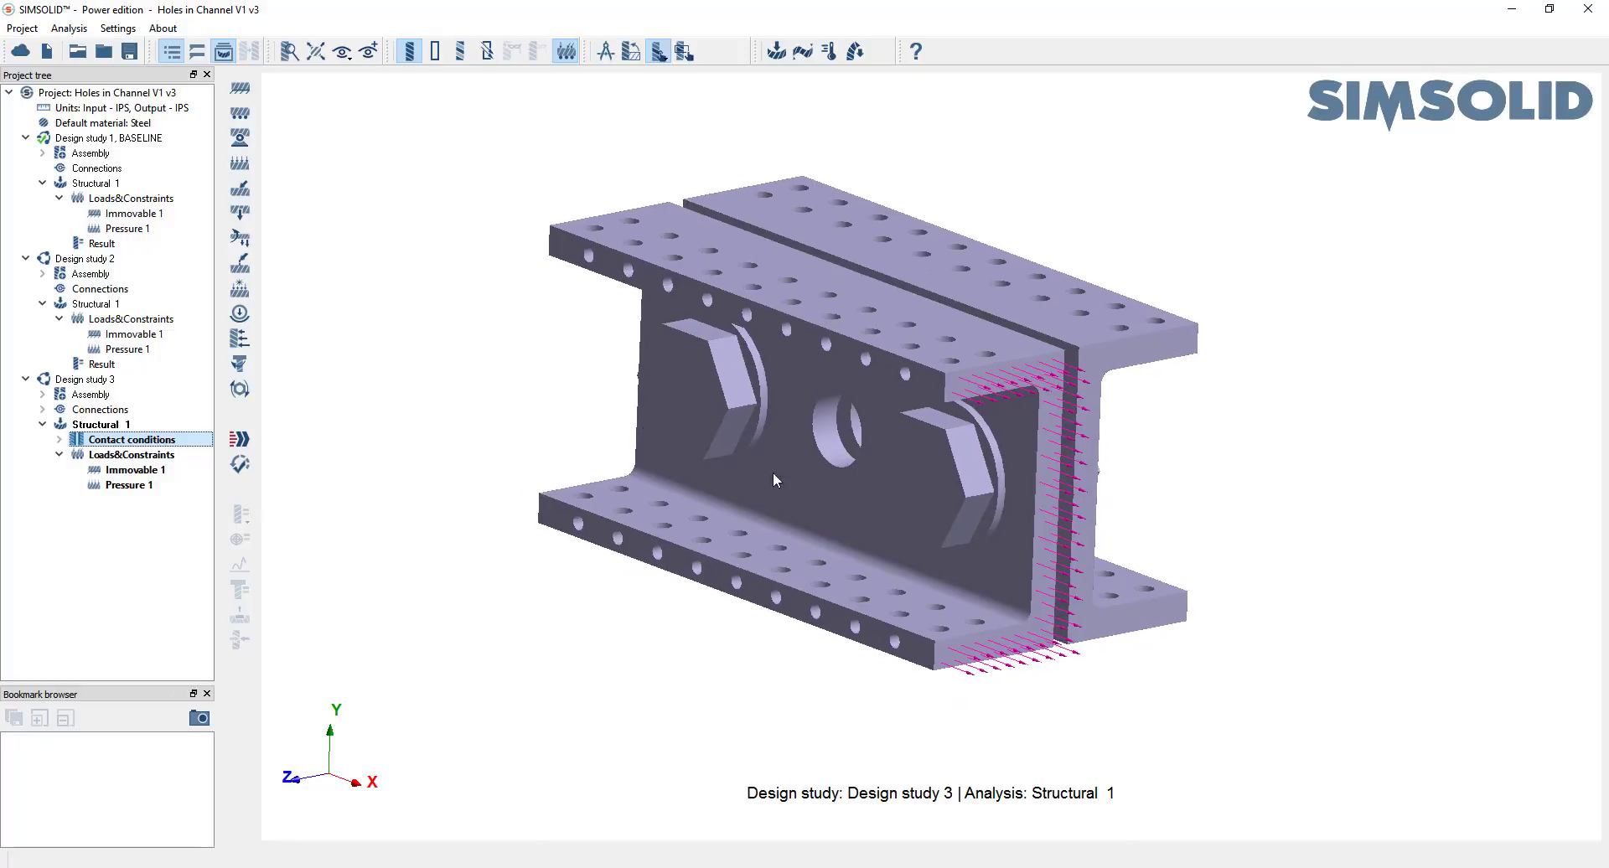
- Add the second channel's fixed-end face to the Immovable 1 constraint in Design study 3
left_click_drag(775, 479, 419, 510)
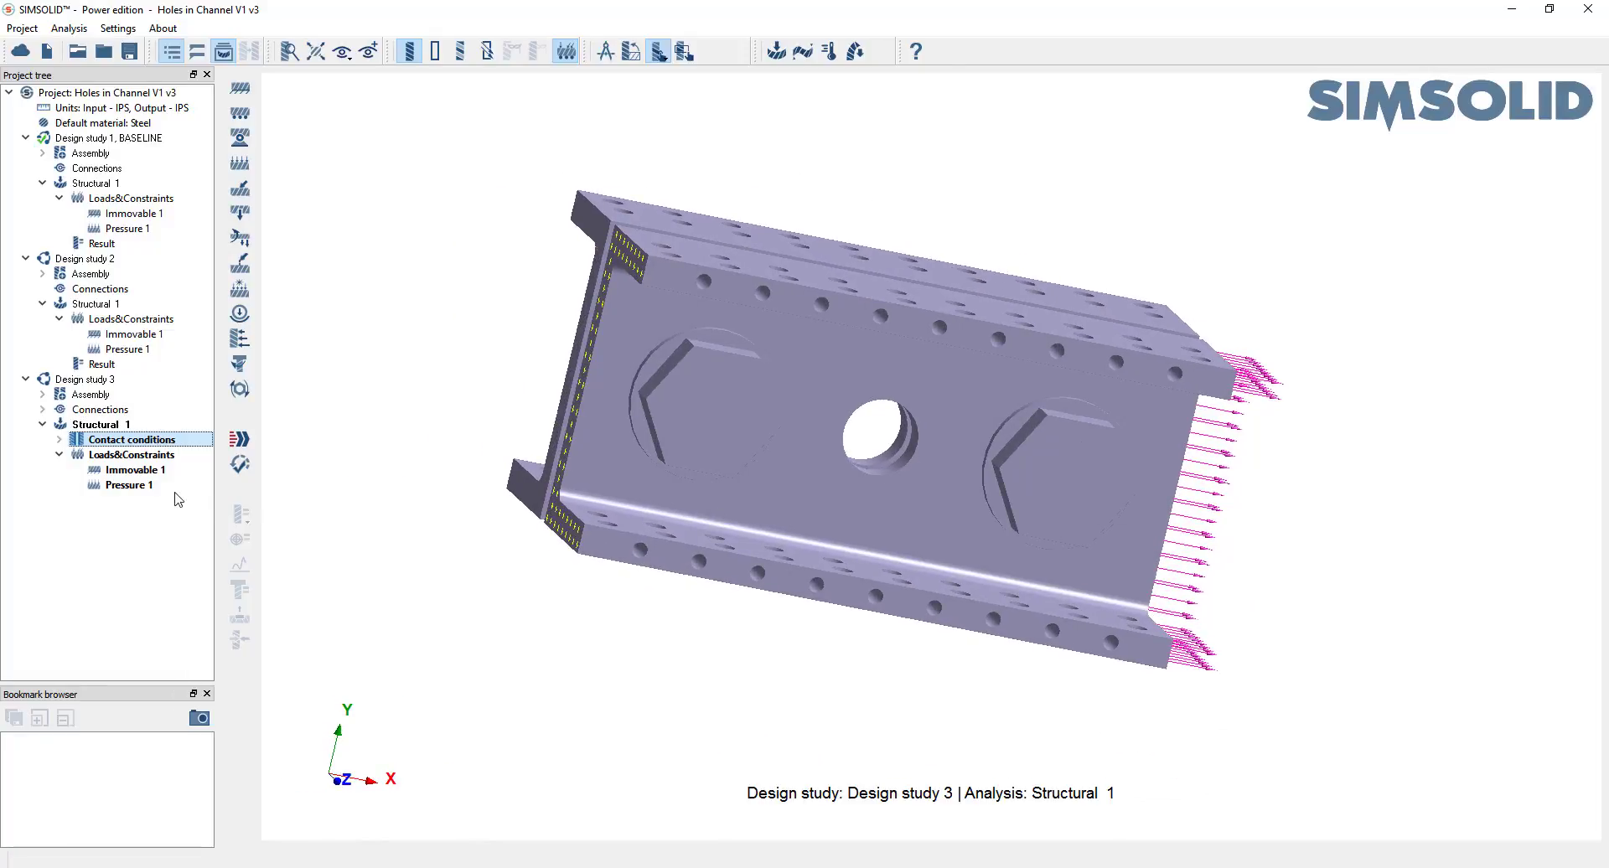
double_click(150, 471)
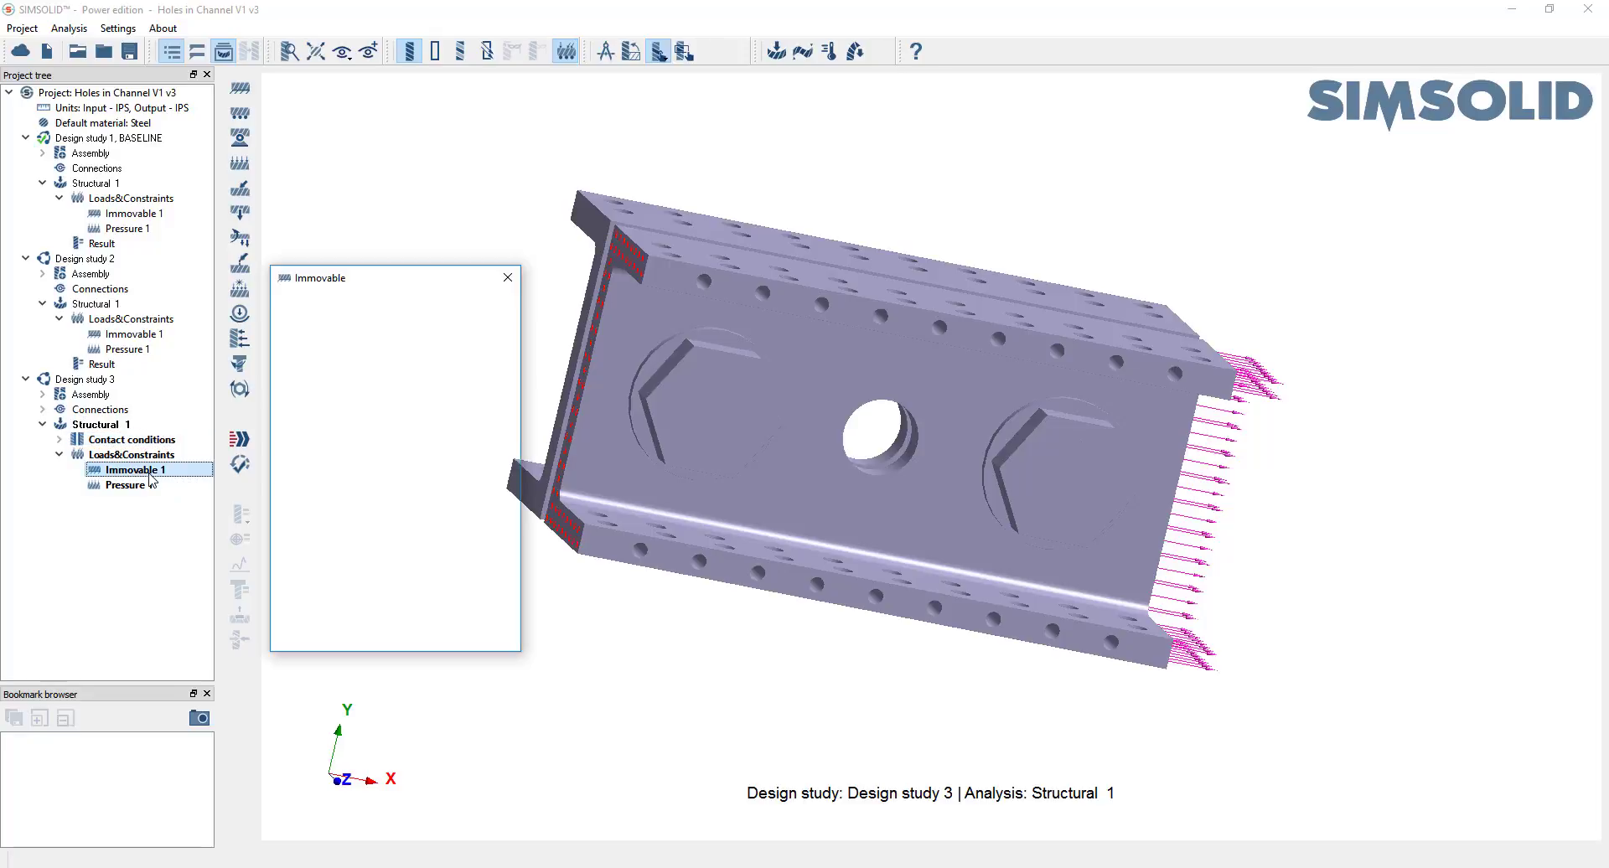
left_click(584, 222)
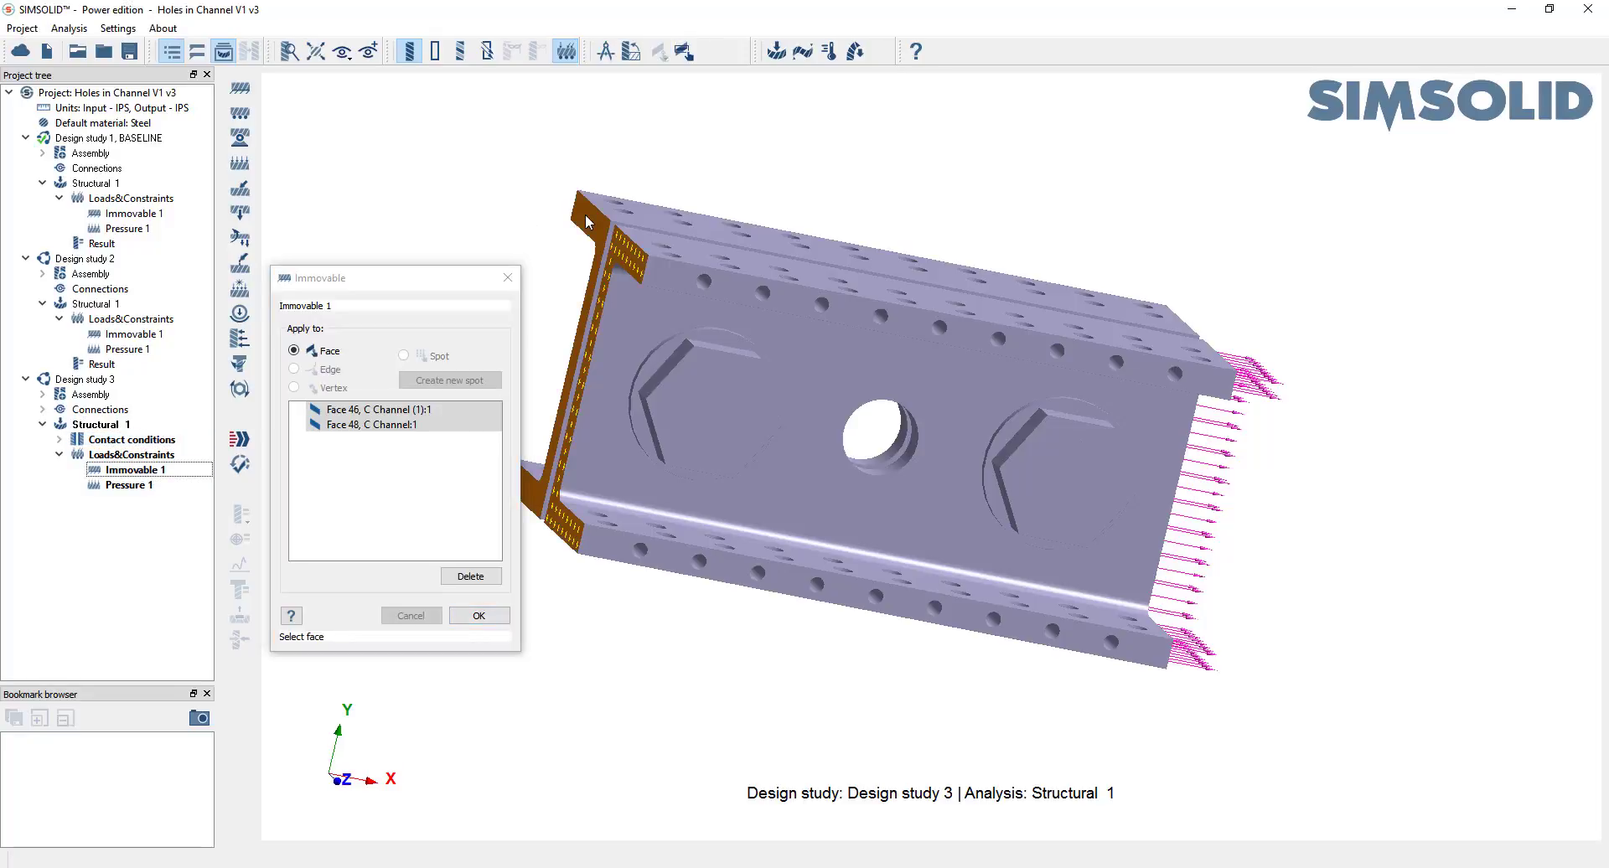
left_click(476, 613)
- Add the second channel's loaded-end face to Pressure 1 in Design study 3
left_click_drag(670, 483, 668, 442)
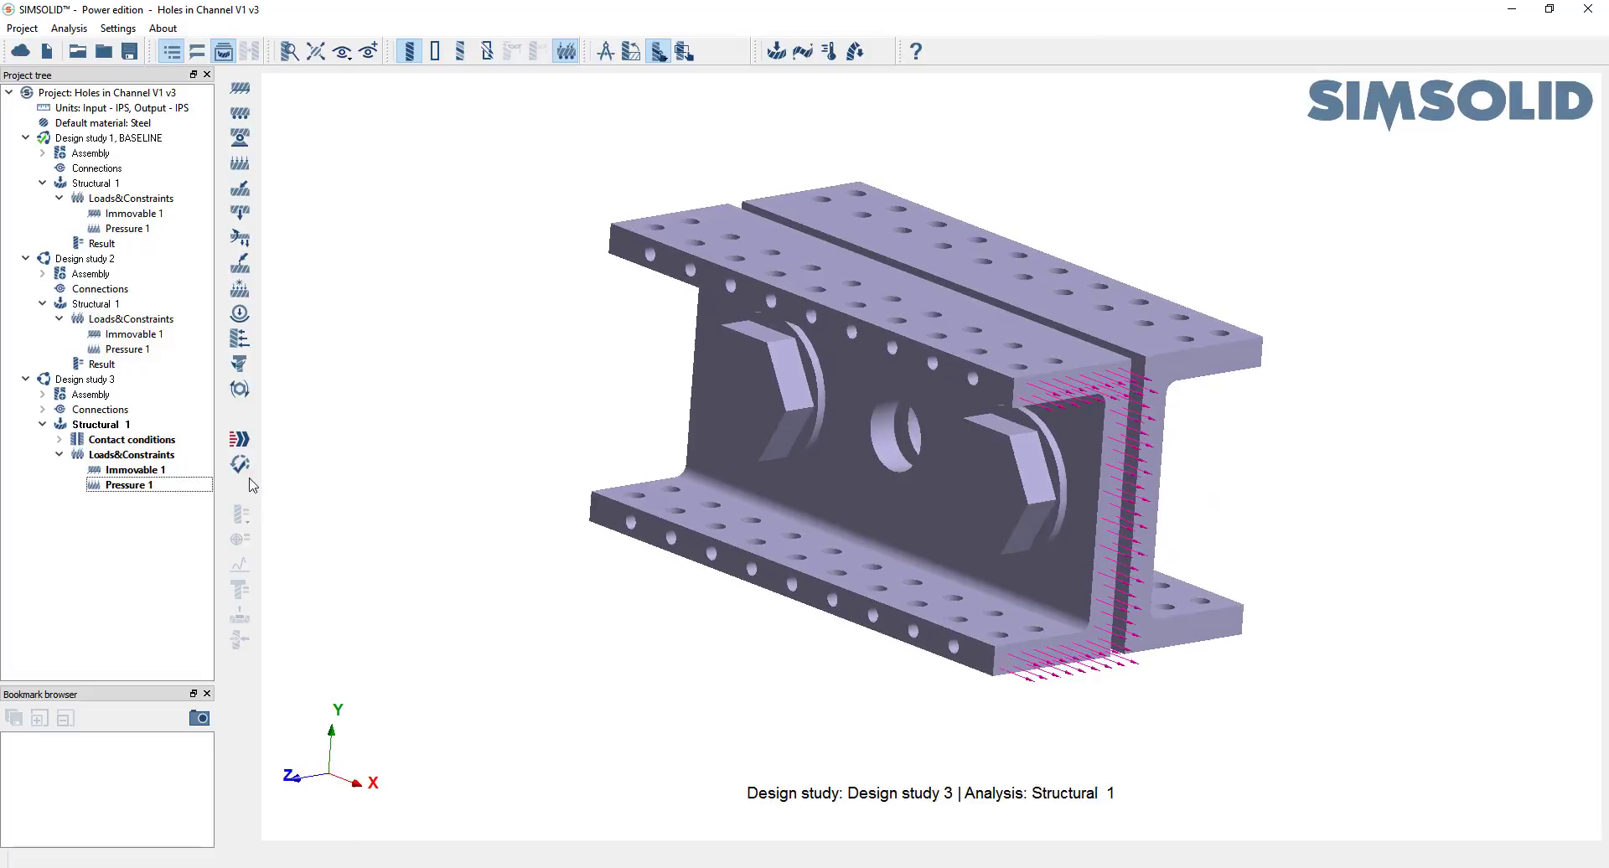
double_click(128, 484)
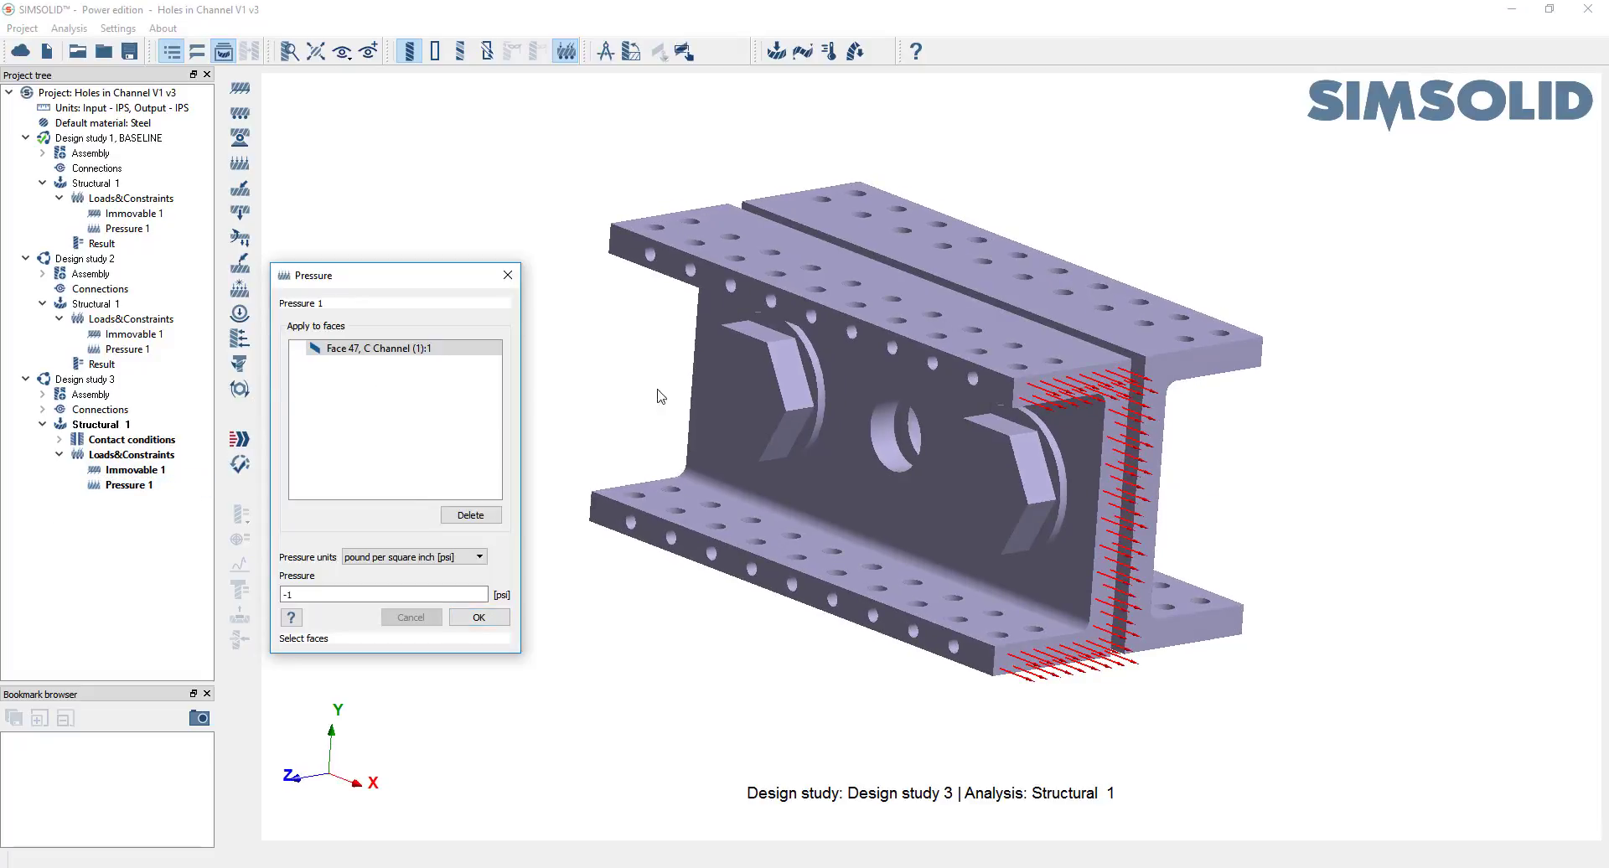
left_click(1219, 371)
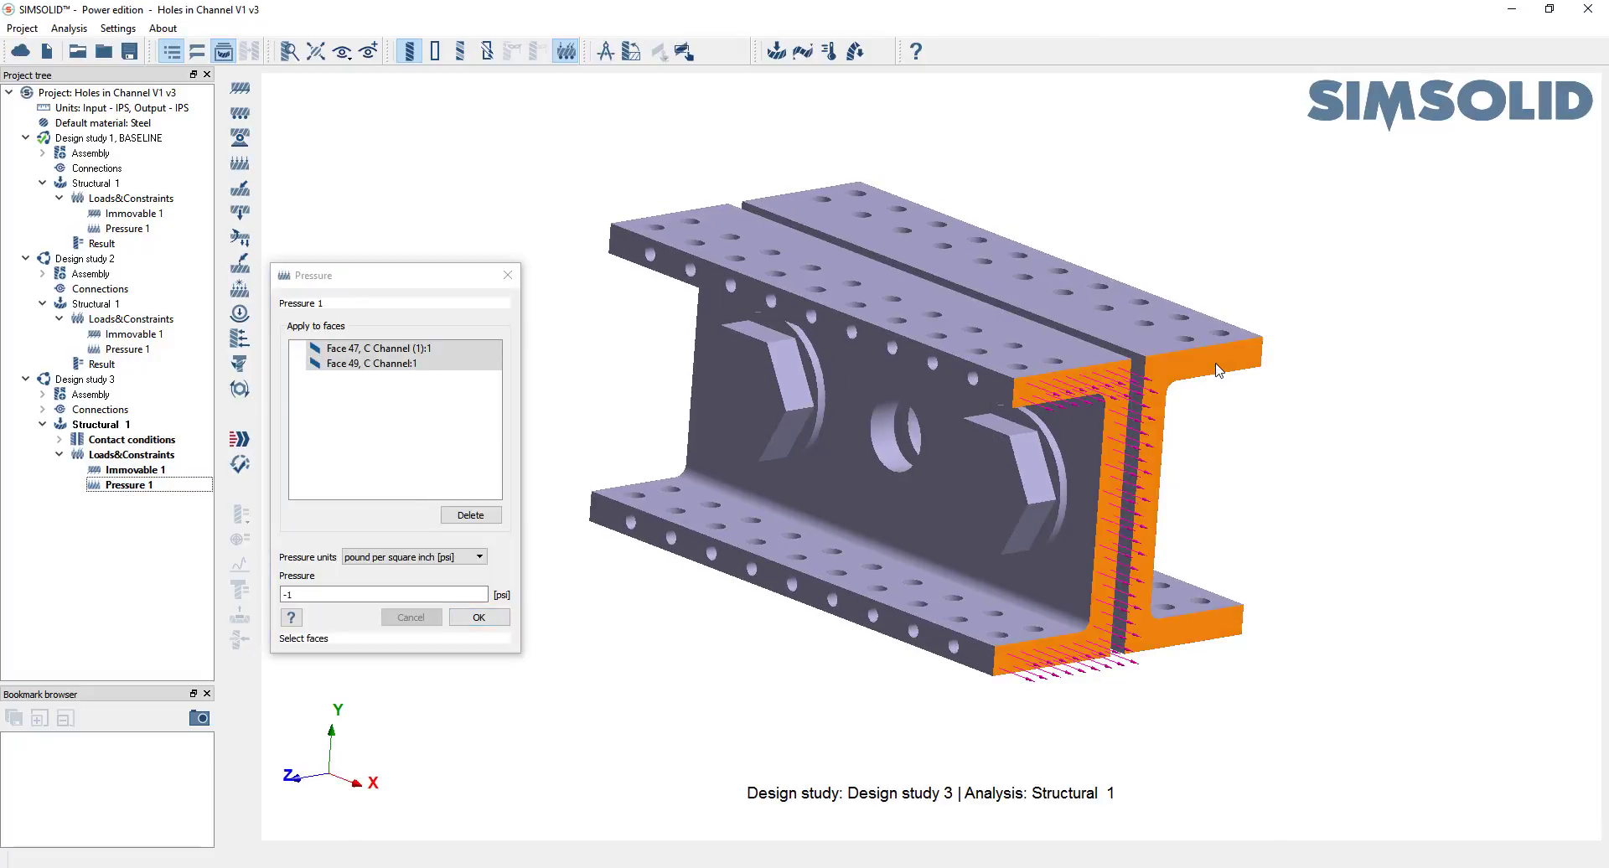
left_click(474, 617)
- Solve Structural 1 of Design study 3 and display the assembly parts in individual colors
middle_click_drag(856, 354, 932, 427)
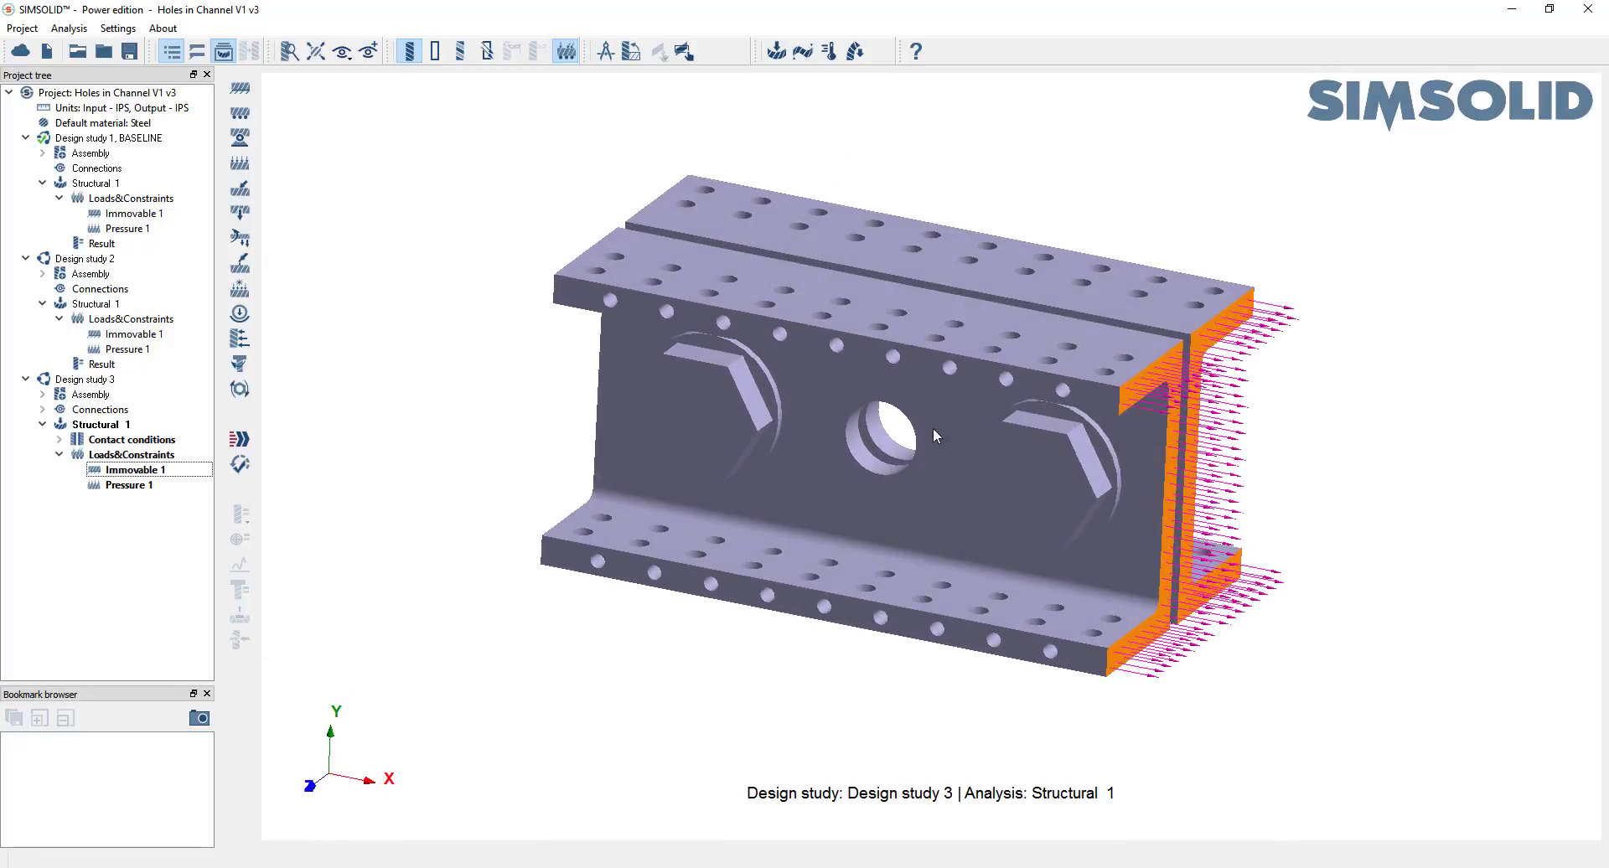
left_click(240, 439)
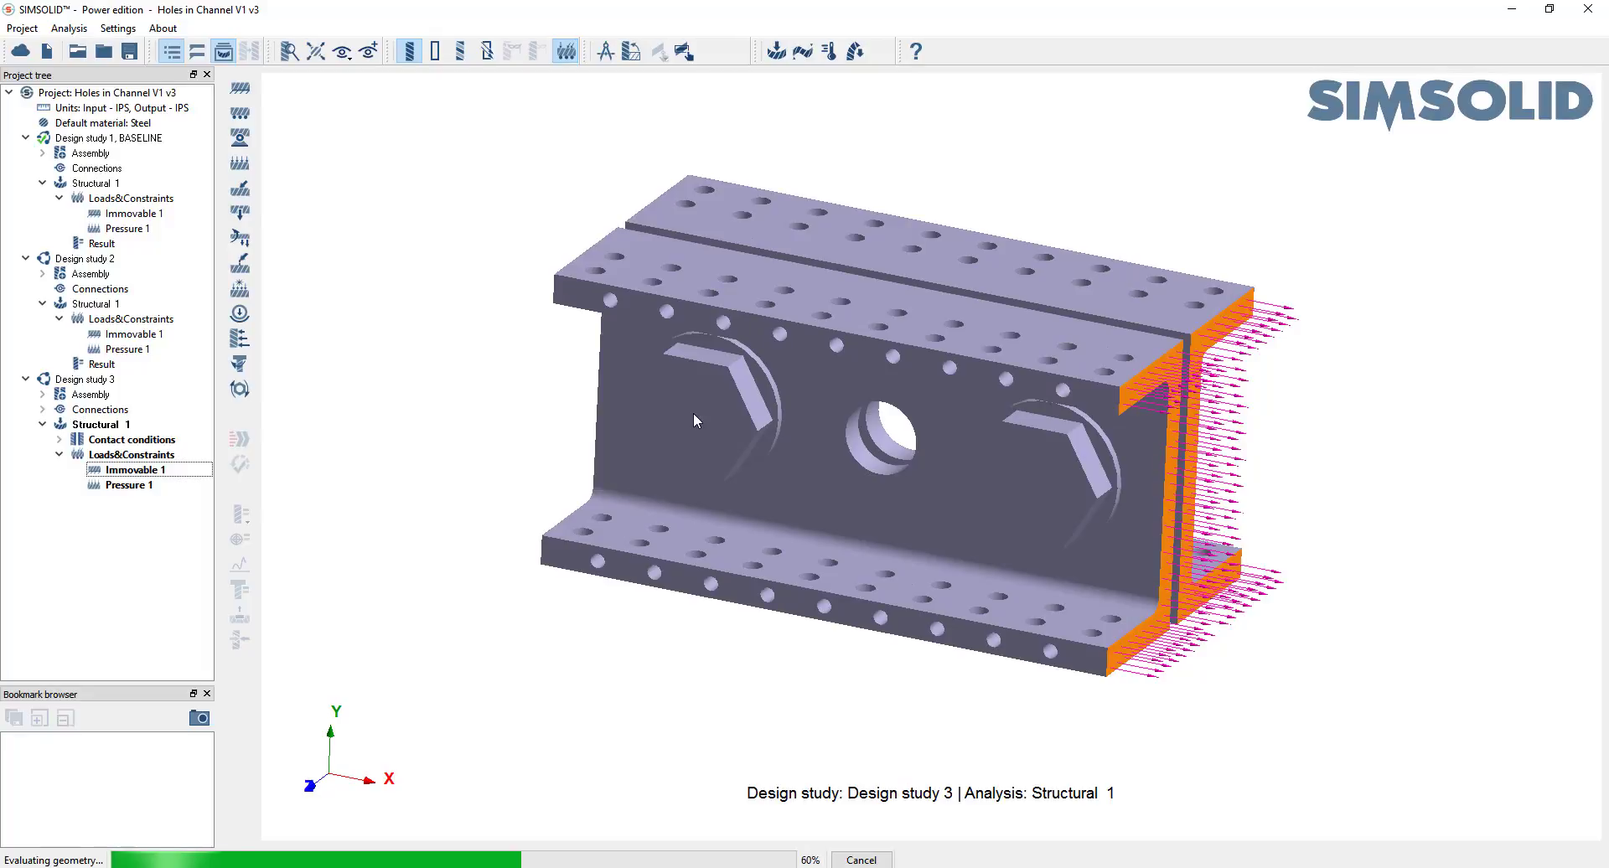
left_click(459, 53)
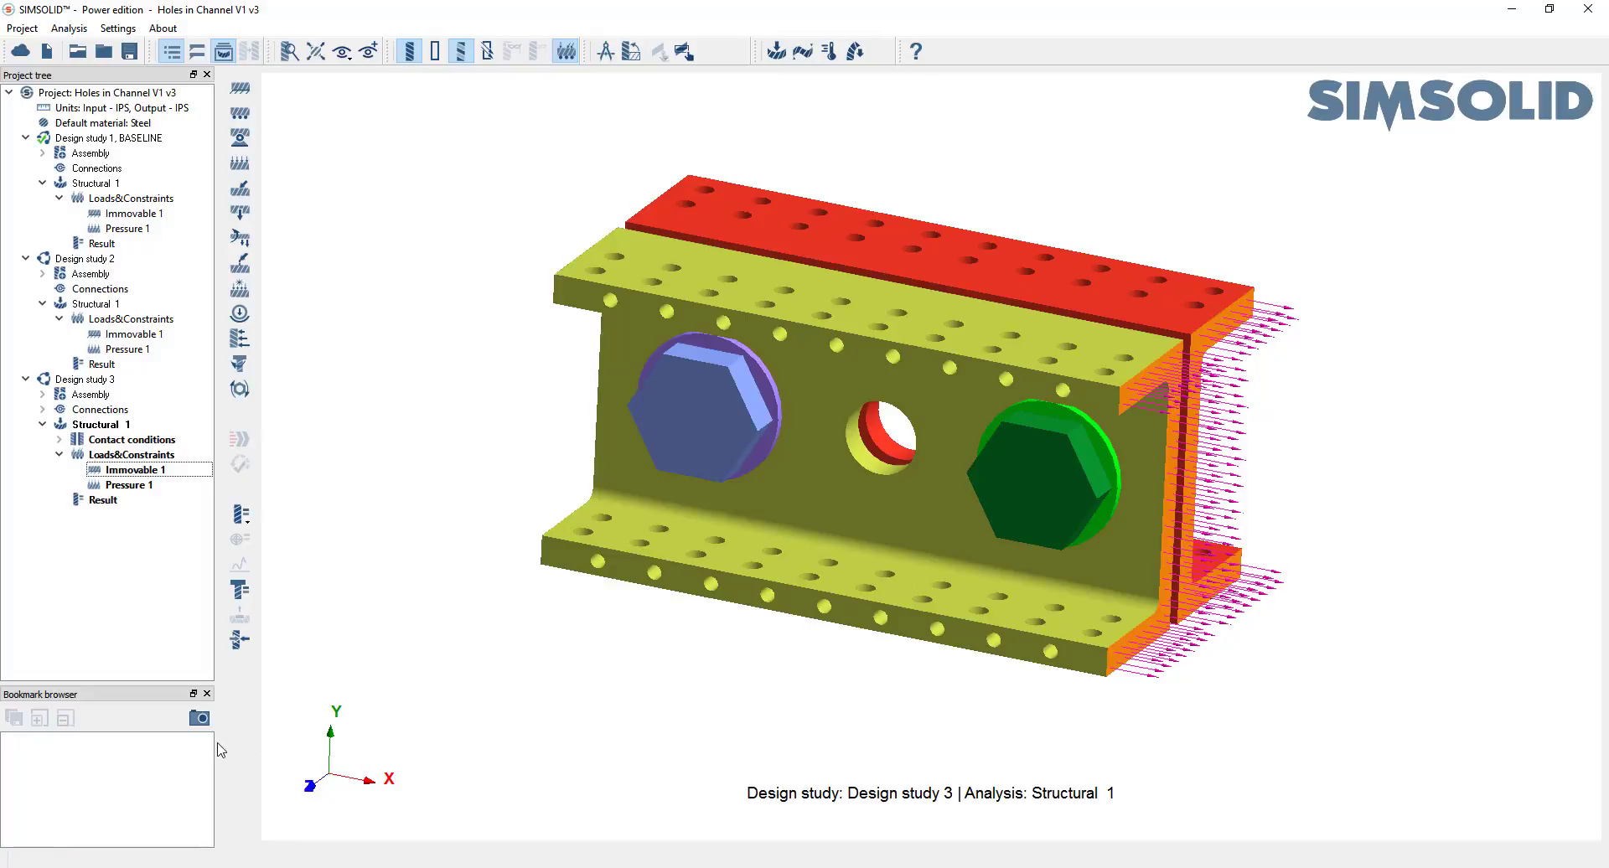
- Plot the Major Principal Stress on the bolted assembly and examine it around the open web hole and small flange holes
left_click(250, 525)
left_click(316, 561)
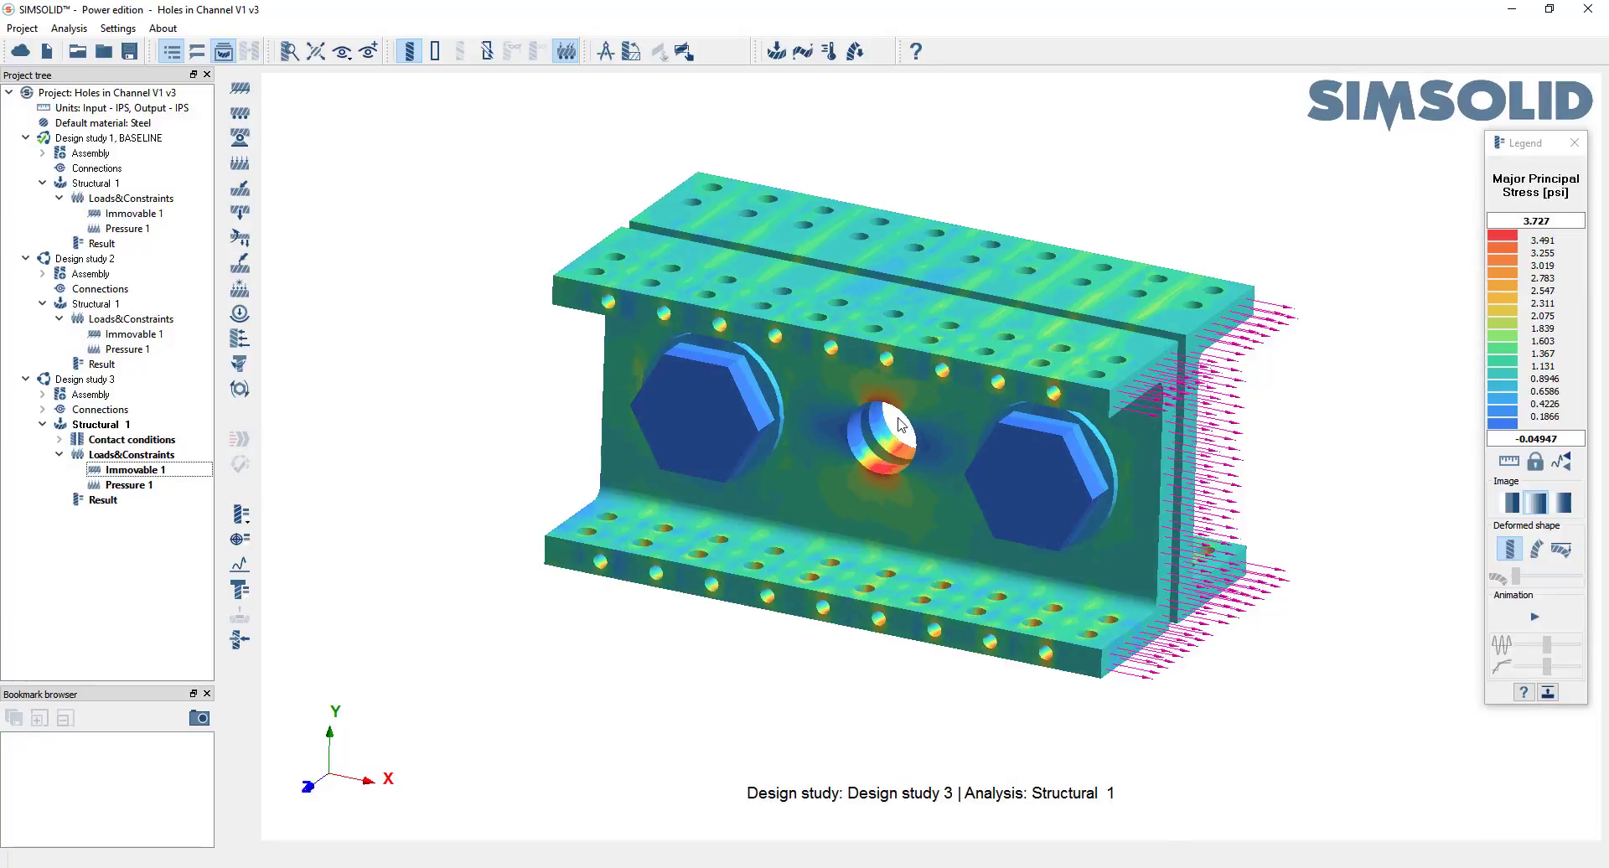
scroll(912, 613, "up", 8)
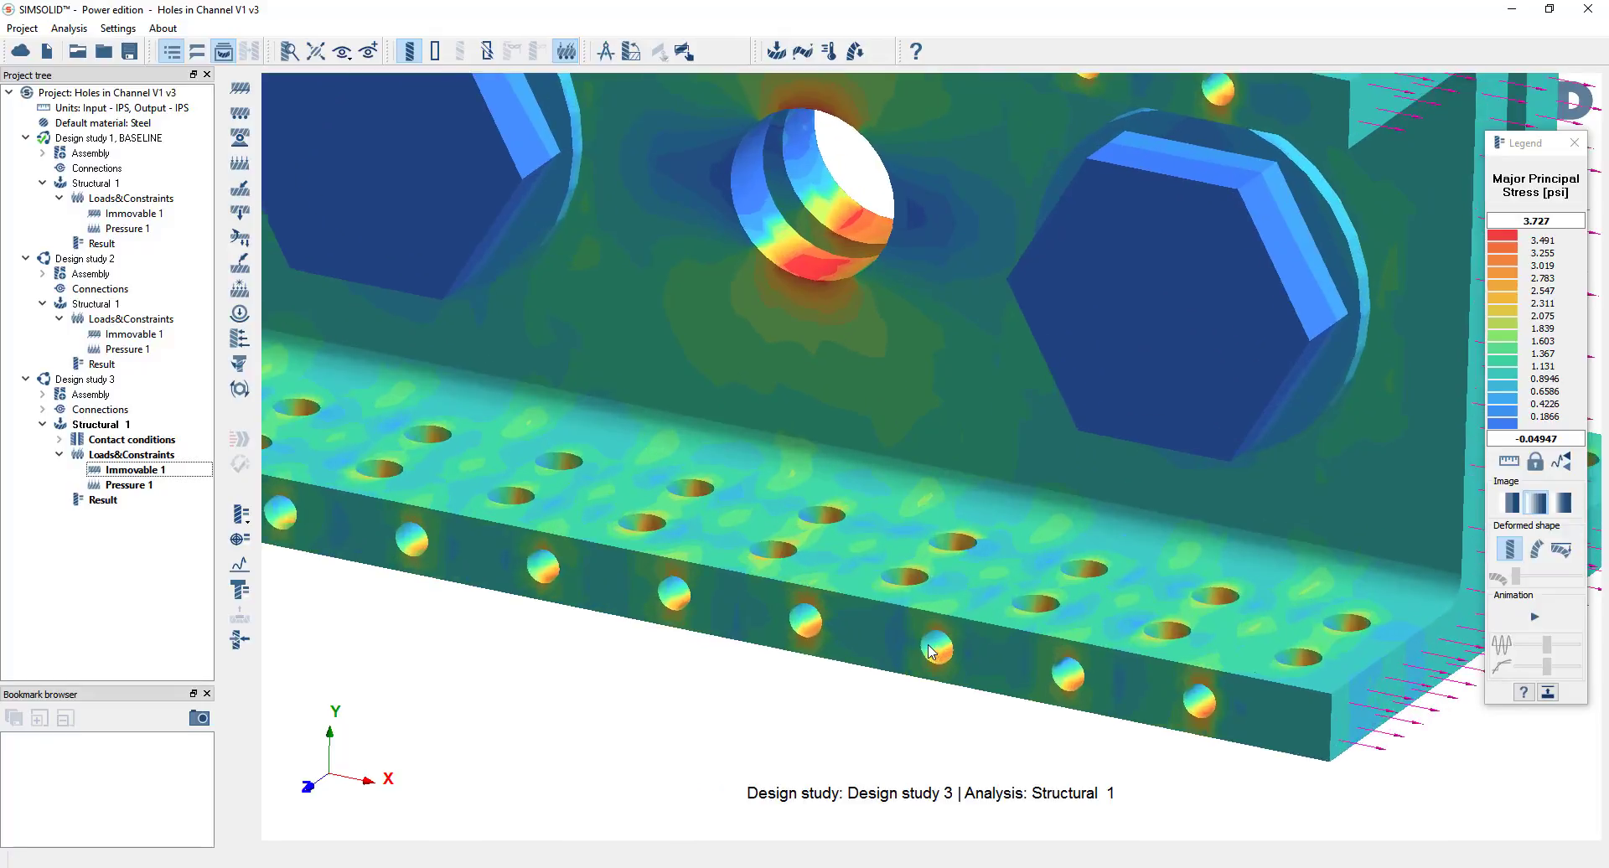
scroll(911, 650, "up", 2)
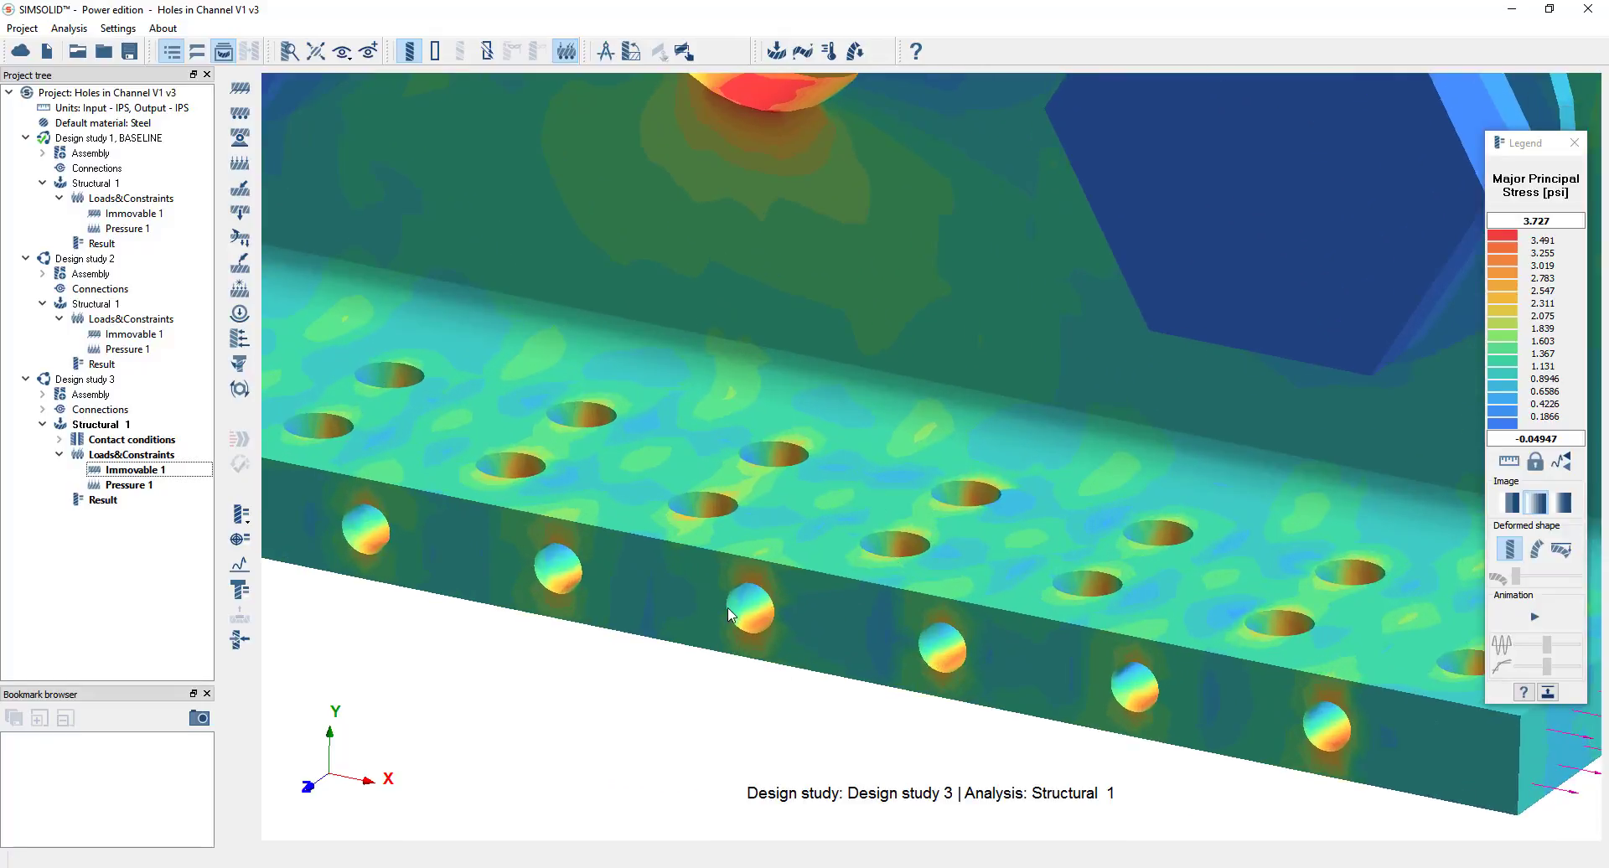
scroll(729, 616, "down", 10)
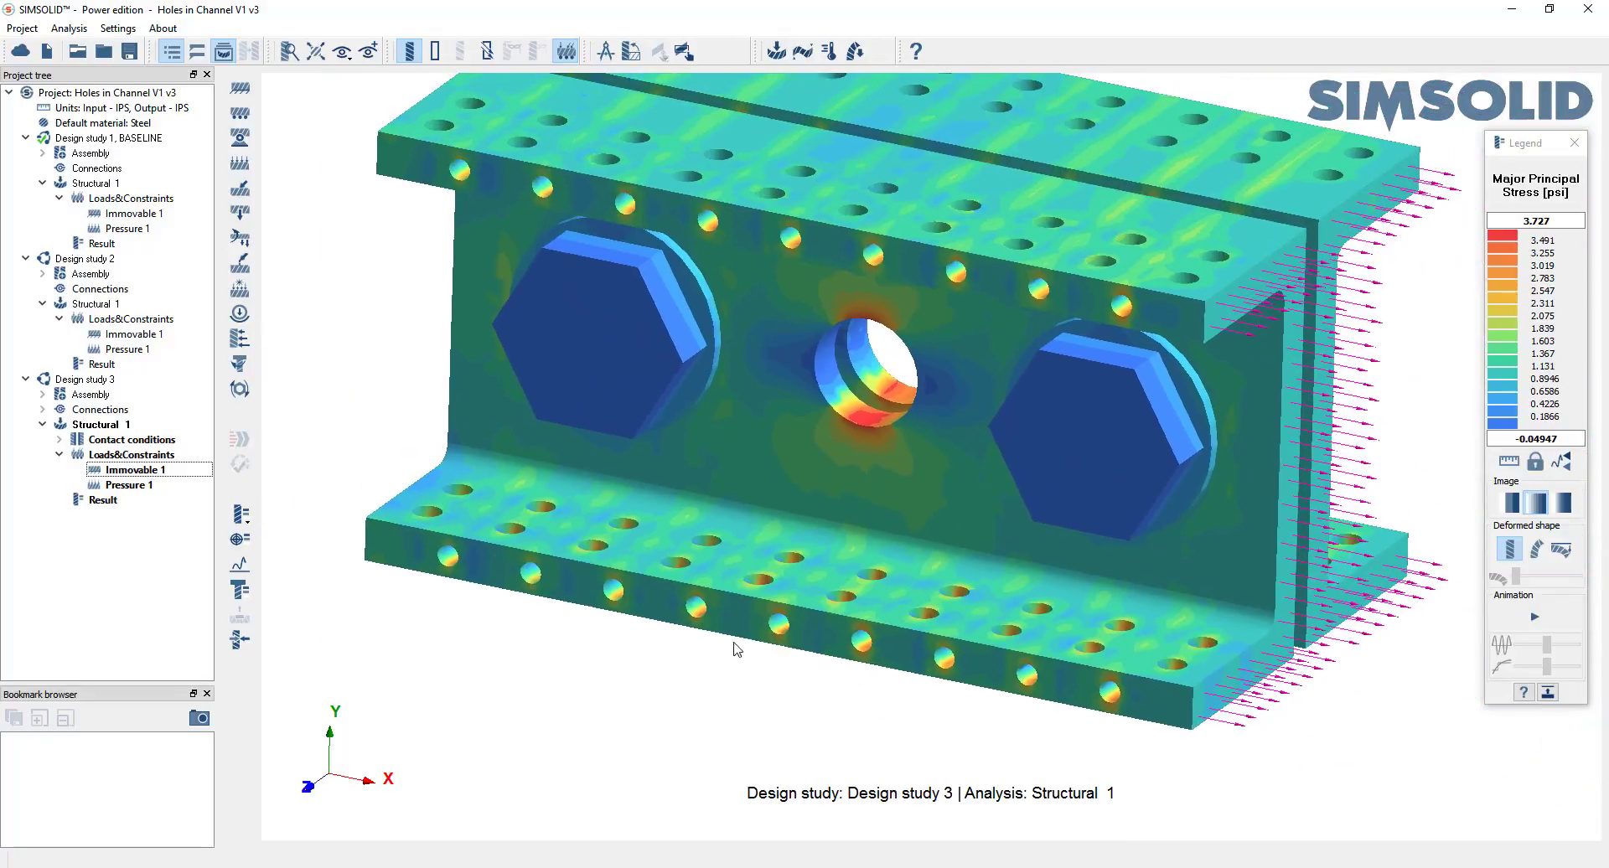
scroll(787, 620, "down", 3)
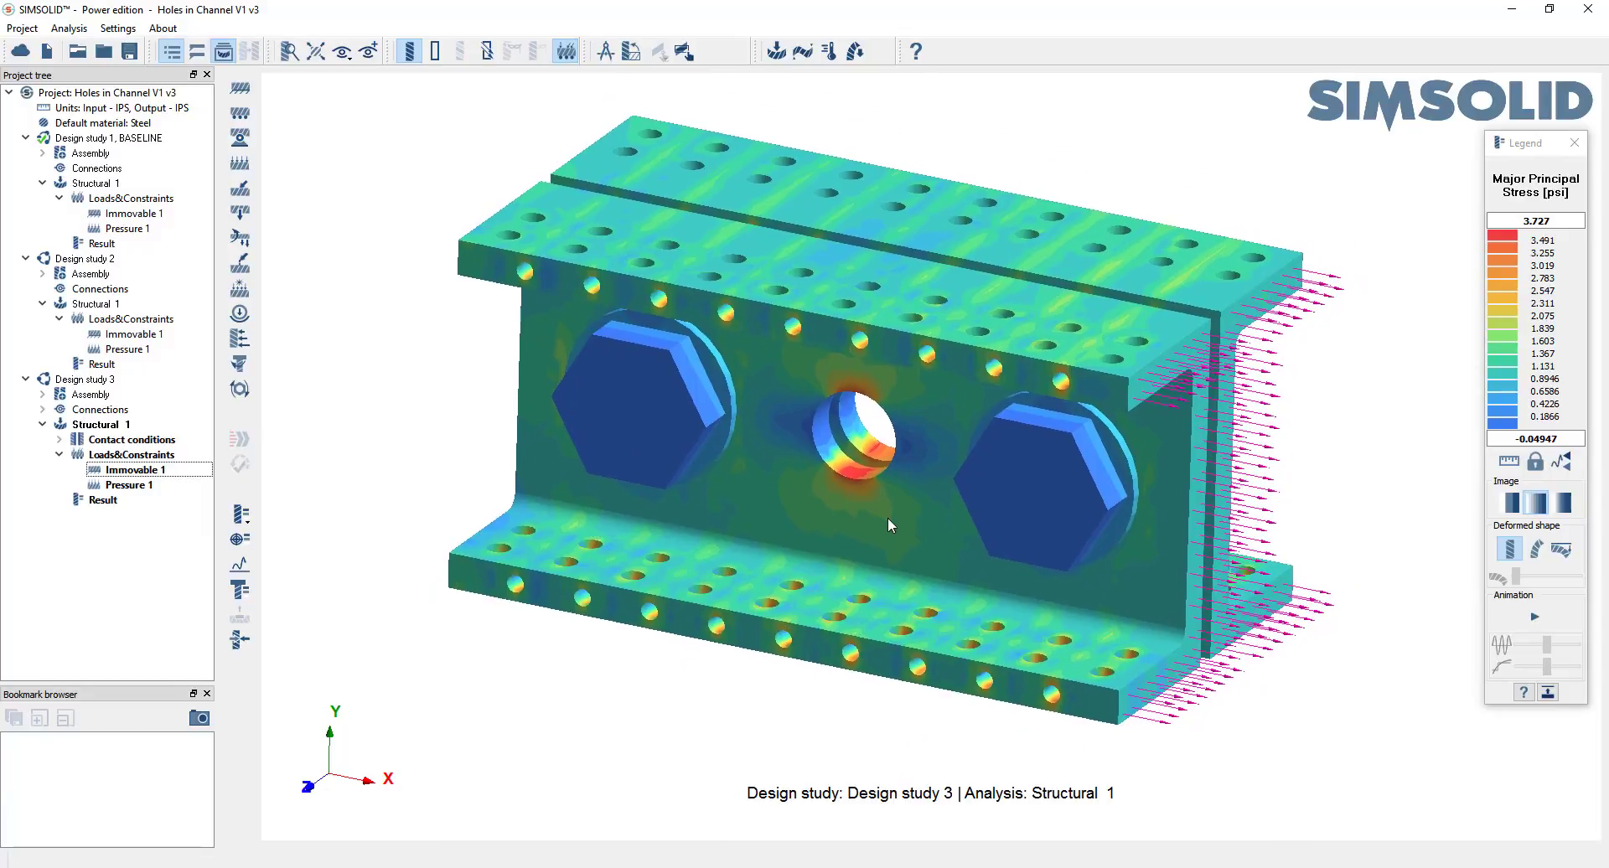
- Compare the major principal stress results of Design studies 1, 2 and 3
left_click(95, 244)
left_click(92, 364)
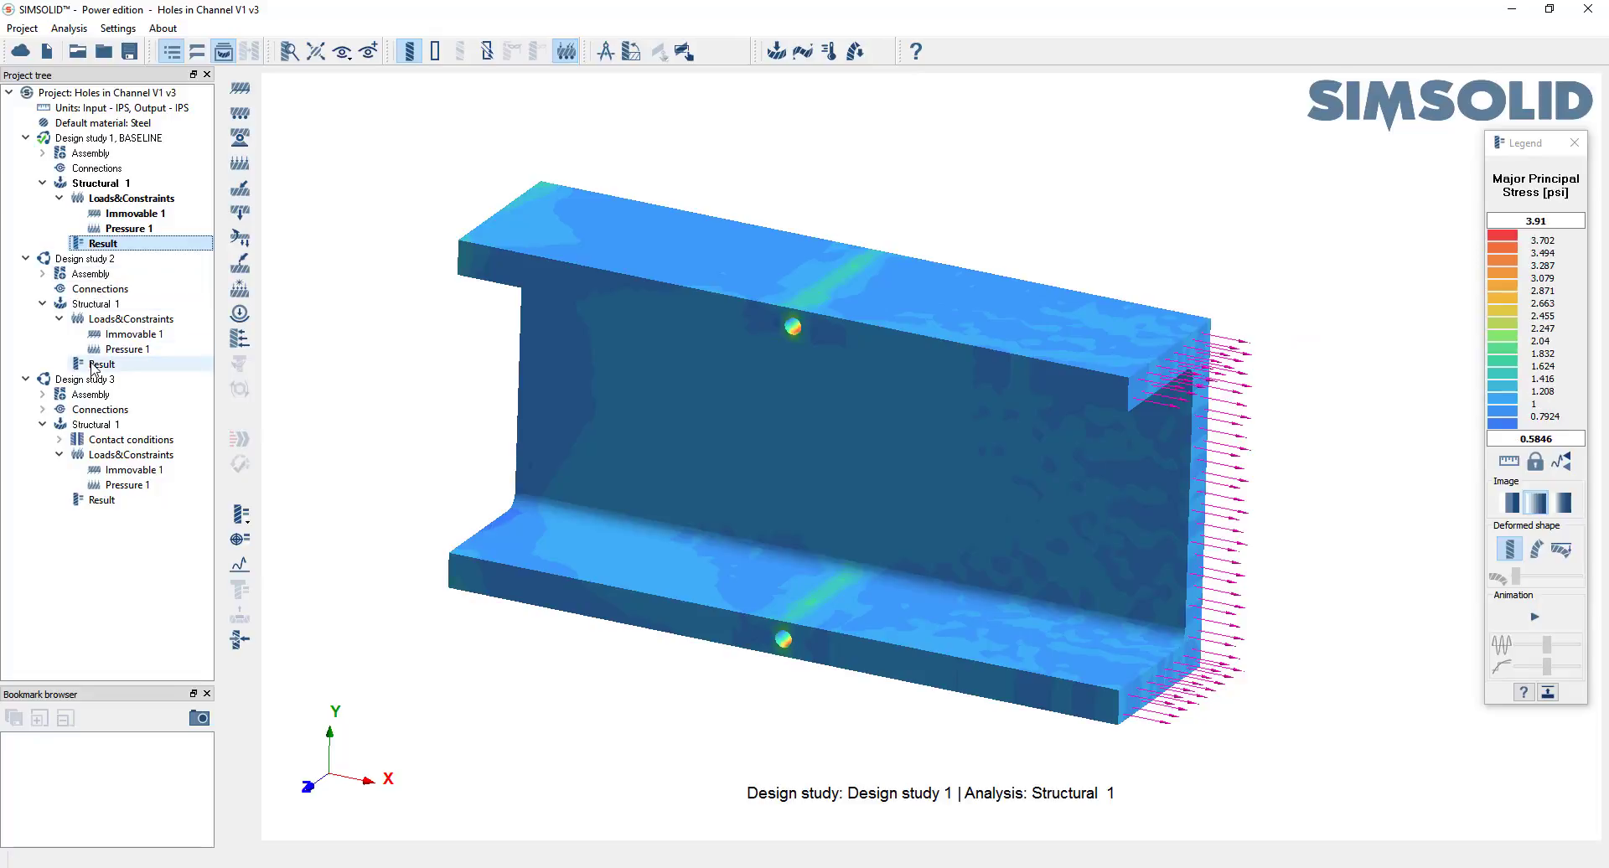
left_click(102, 500)
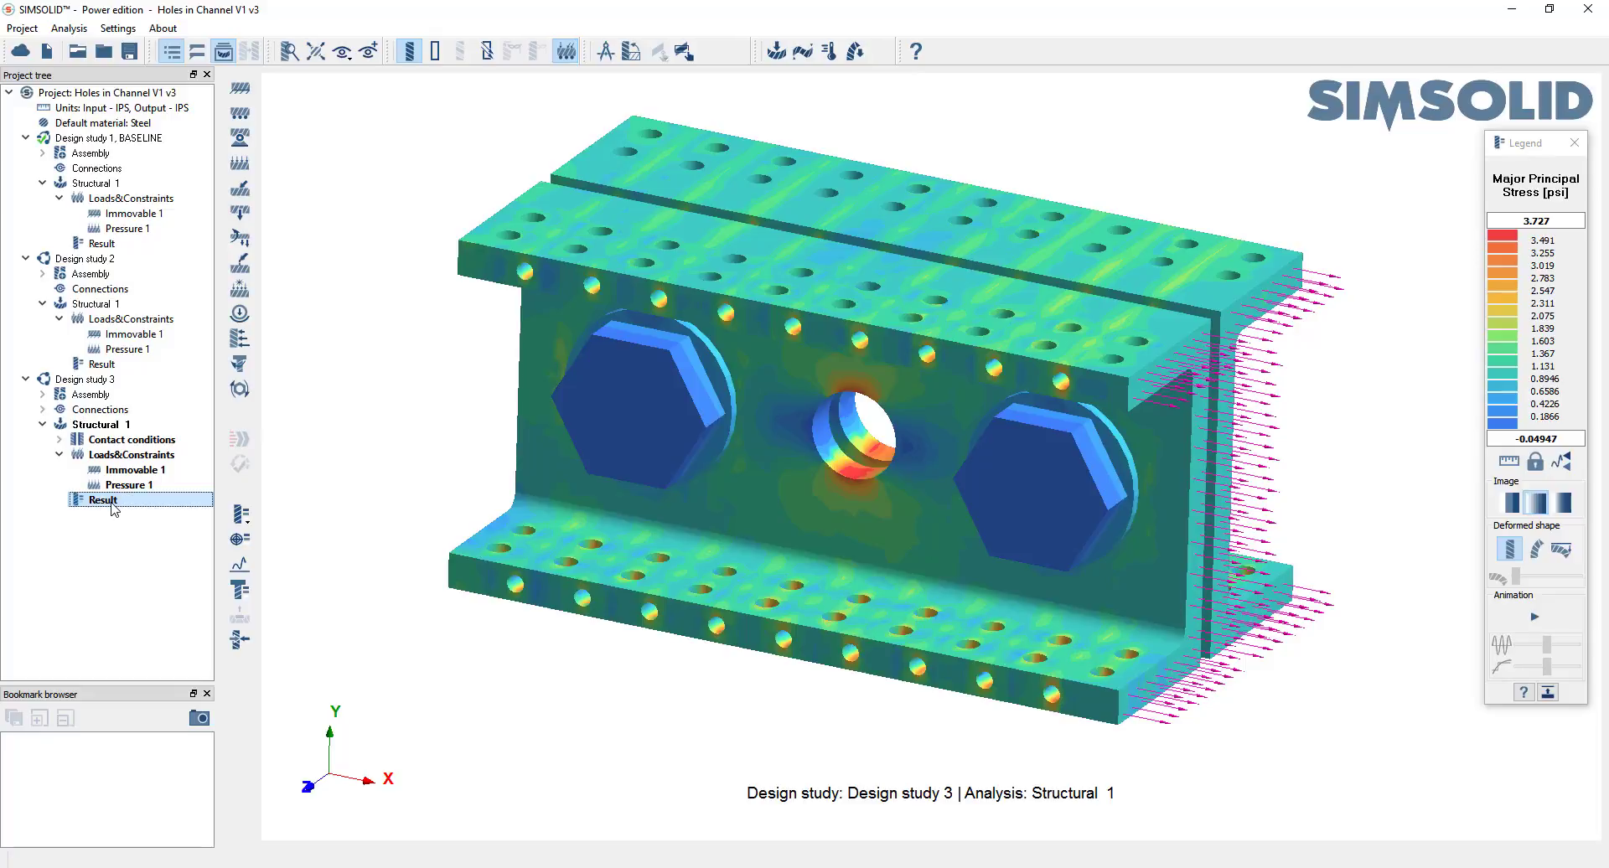